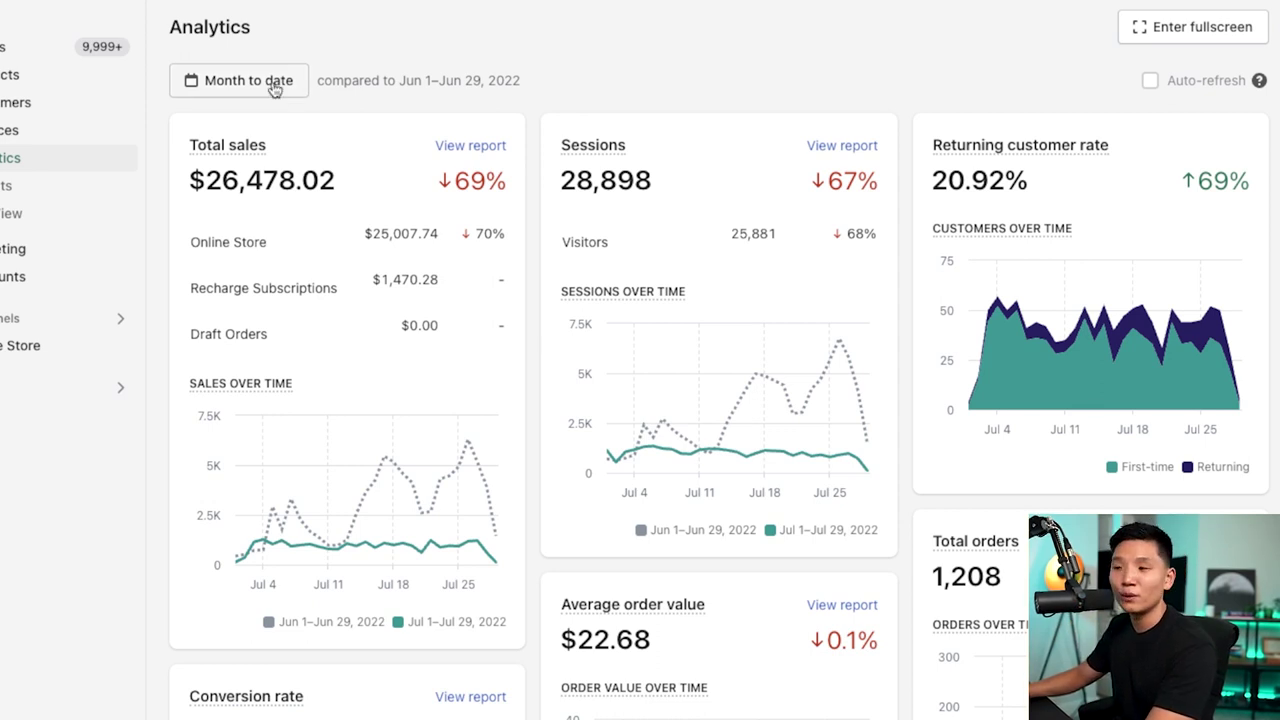
# Change the analytics date range to 1–30 June 2022, compared to the previous period, and highlight the total sales figure.
pyautogui.click(276, 87)
pyautogui.click(196, 282)
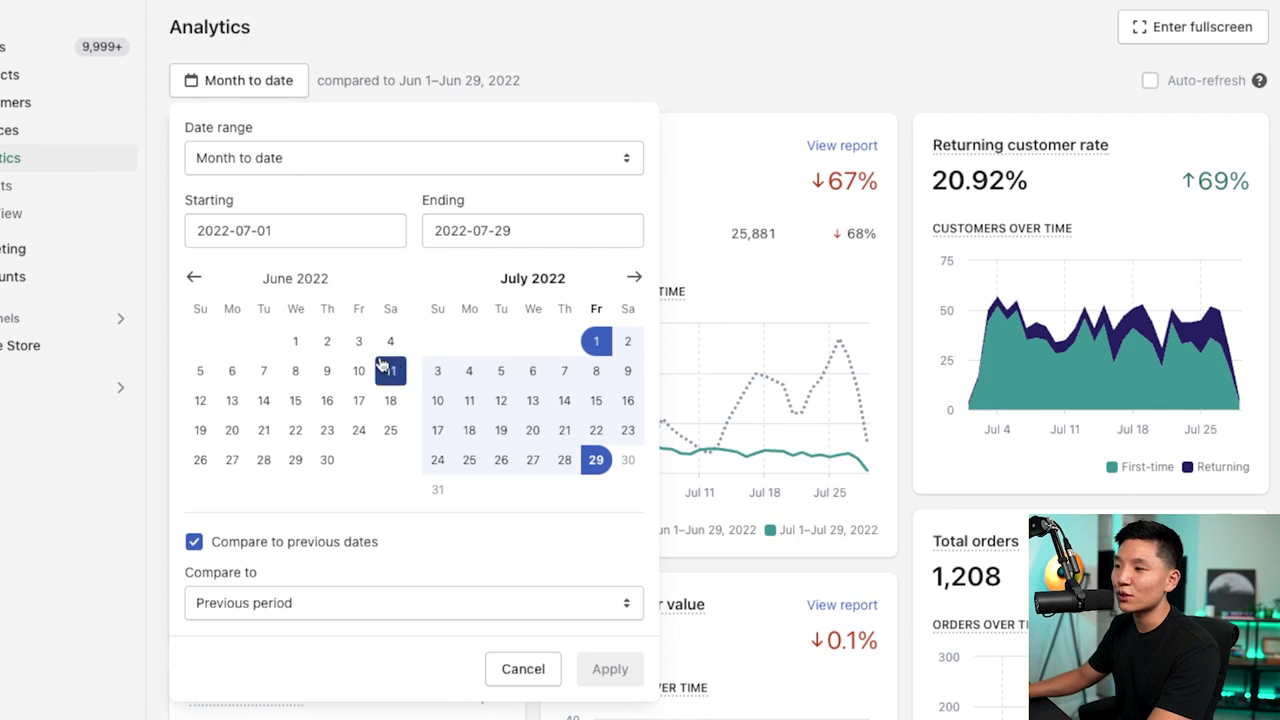
pyautogui.click(297, 340)
pyautogui.click(327, 460)
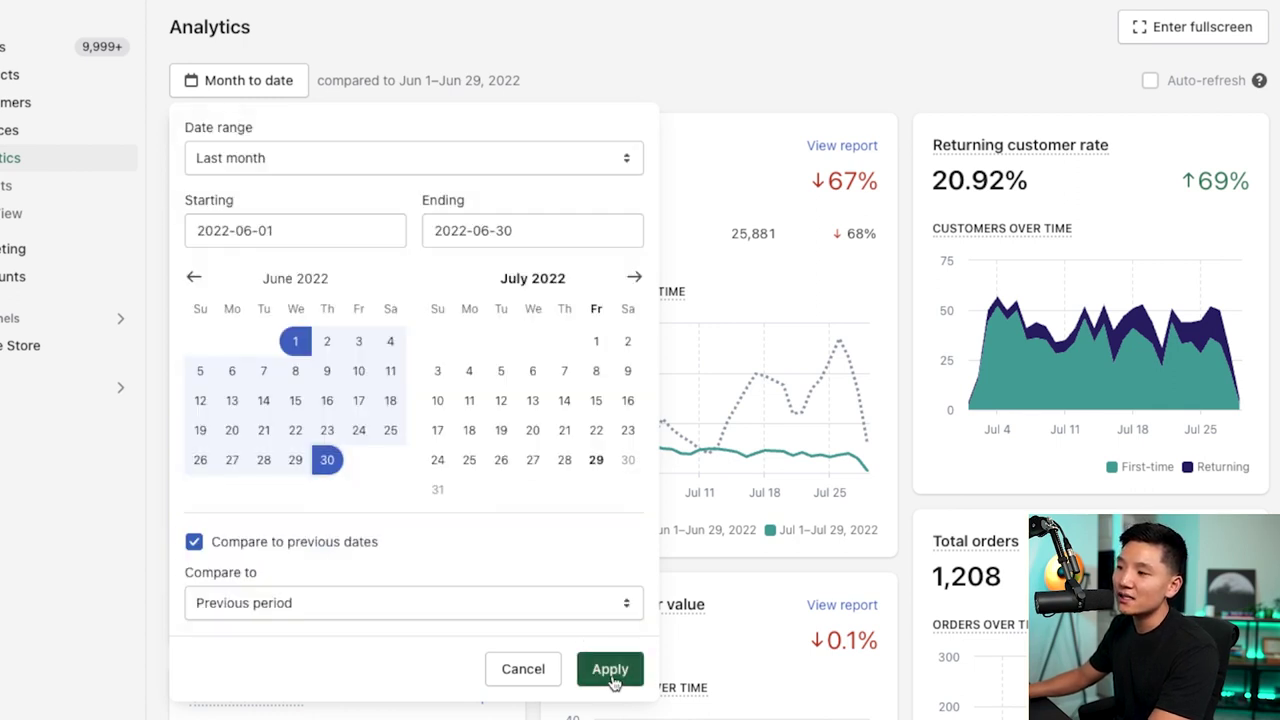
pyautogui.click(608, 669)
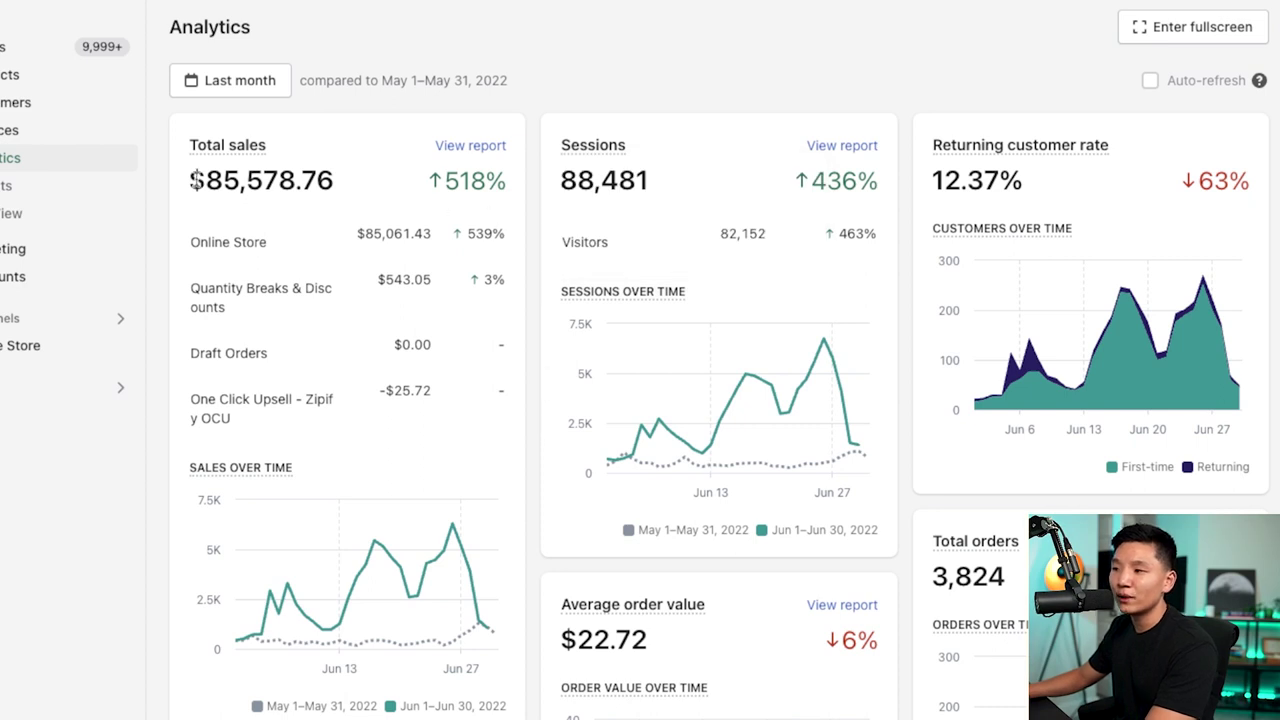
pyautogui.moveTo(195, 180); pyautogui.dragTo(334, 181)
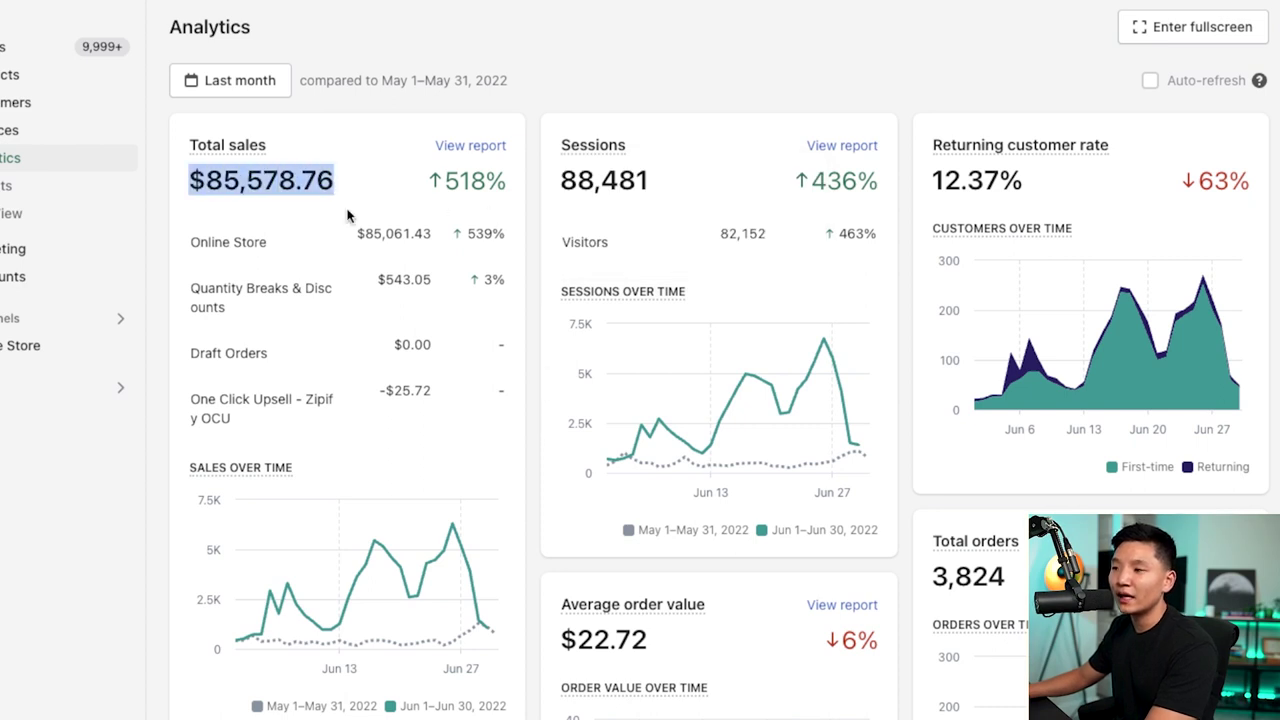
pyautogui.click(419, 390)
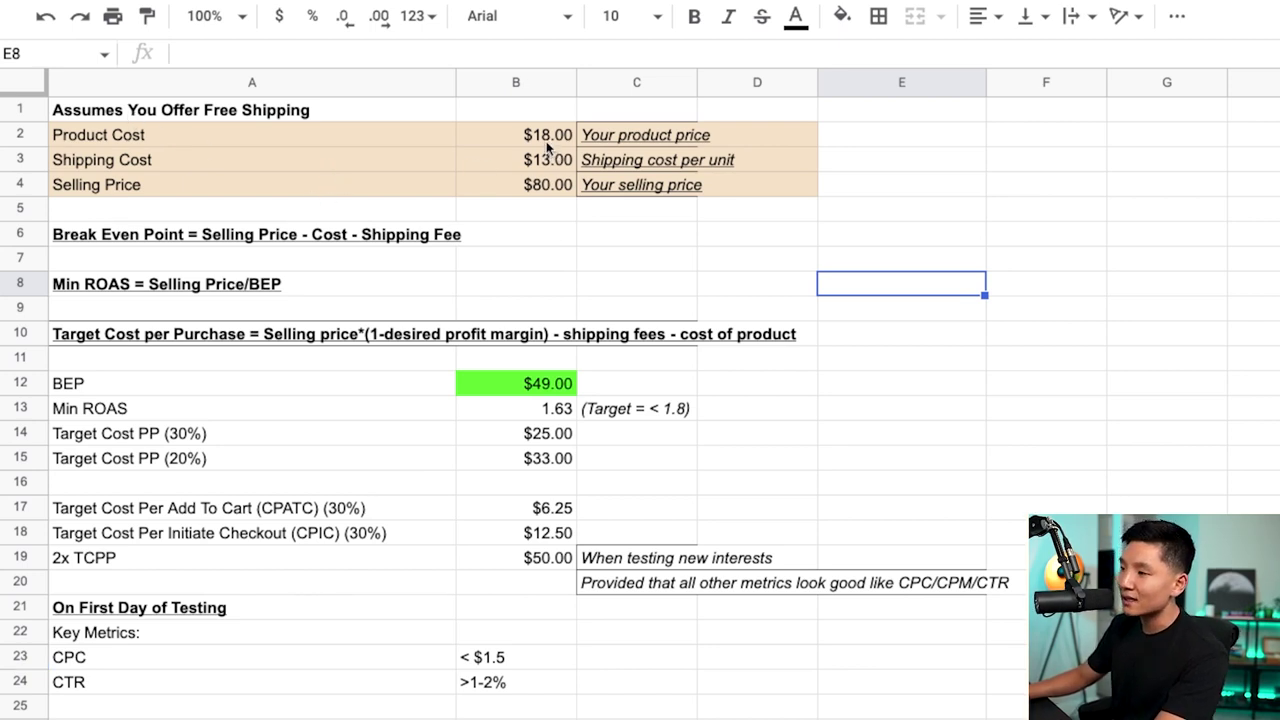
# Set the product cost to $17 and clear the shipping cost in the KPI calculations.
pyautogui.moveTo(549, 143); pyautogui.dragTo(552, 163)
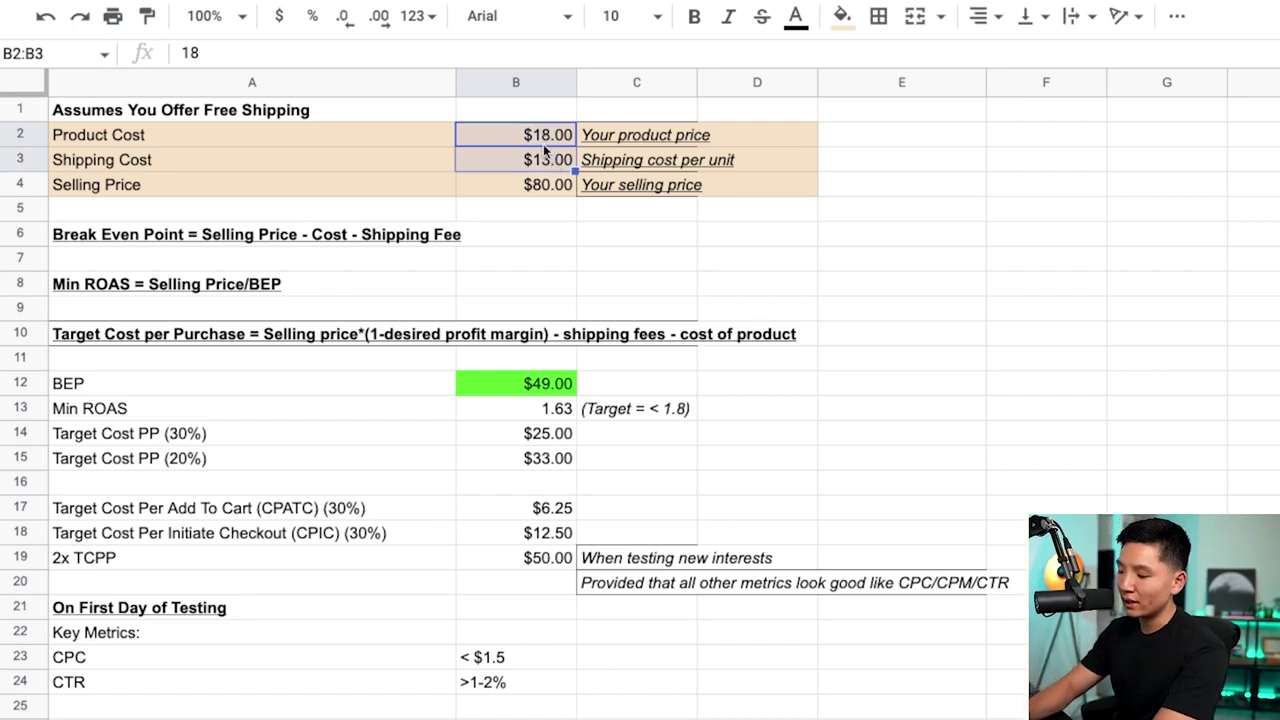
pyautogui.write('17')
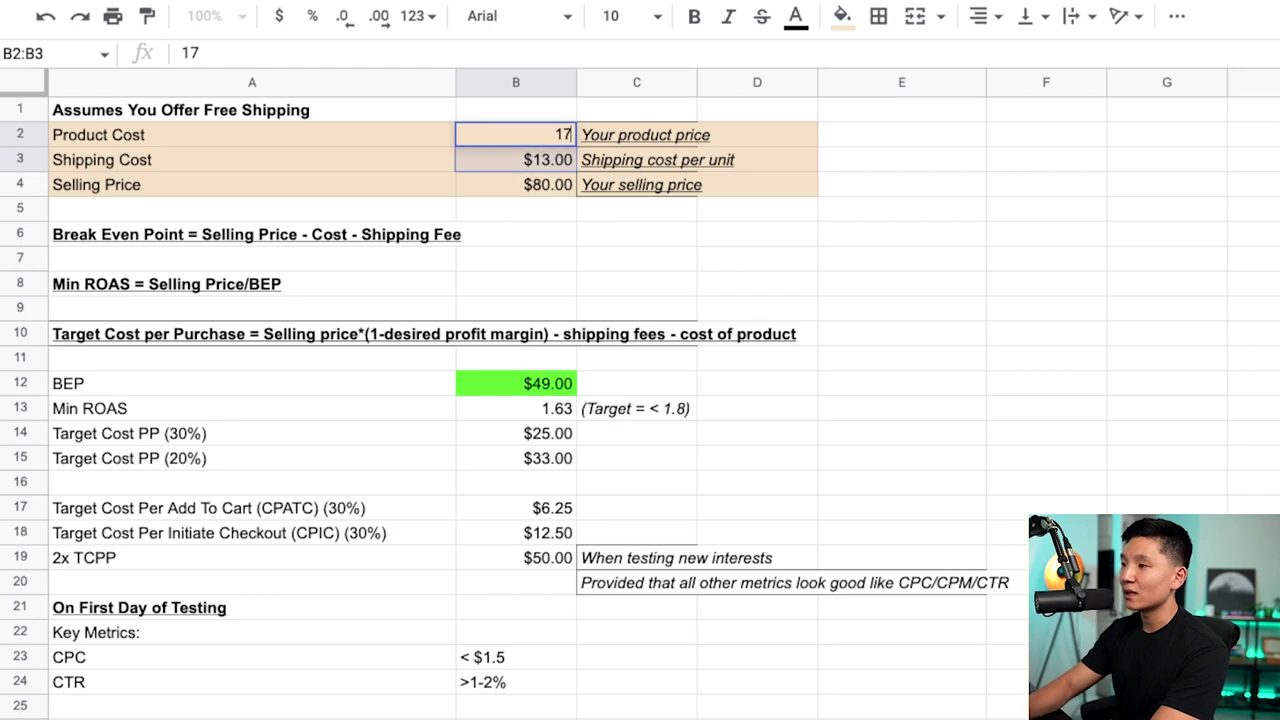
pyautogui.press('Return')
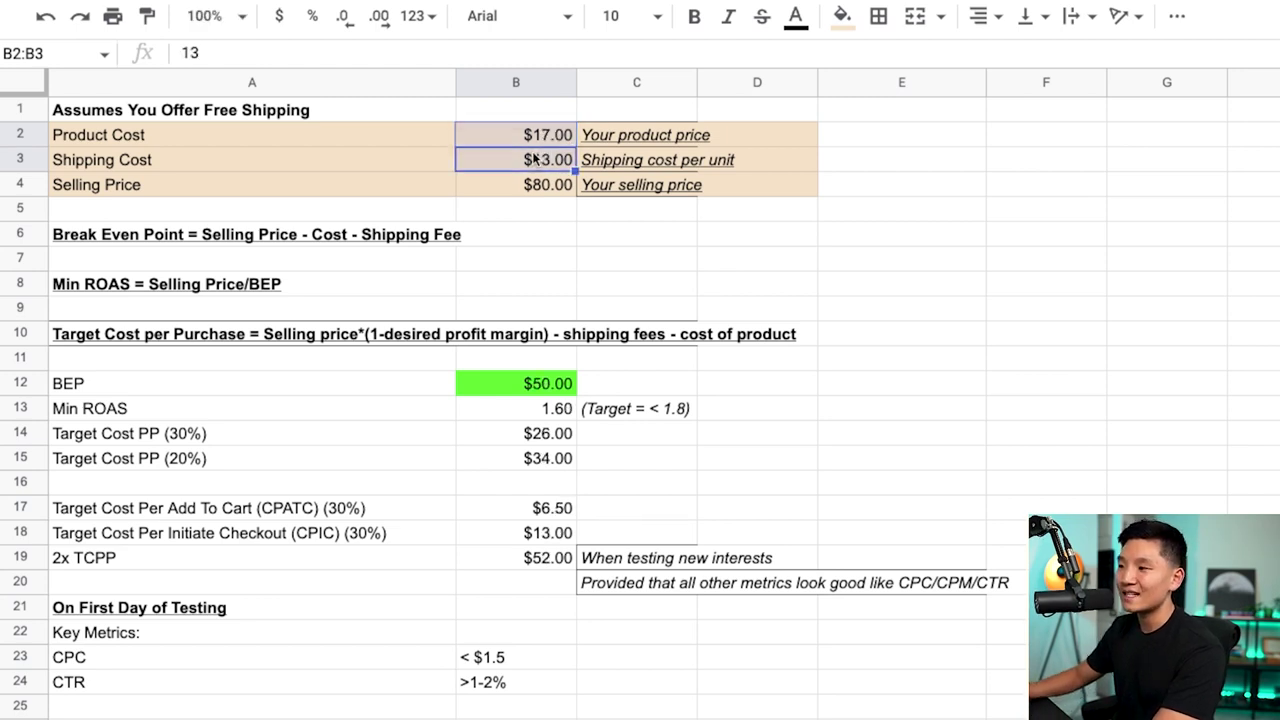
pyautogui.click(515, 159)
pyautogui.press('Delete')
# Set the product cost to $12.50, the shipping cost to $5 and the selling price to $84.
pyautogui.click(556, 136)
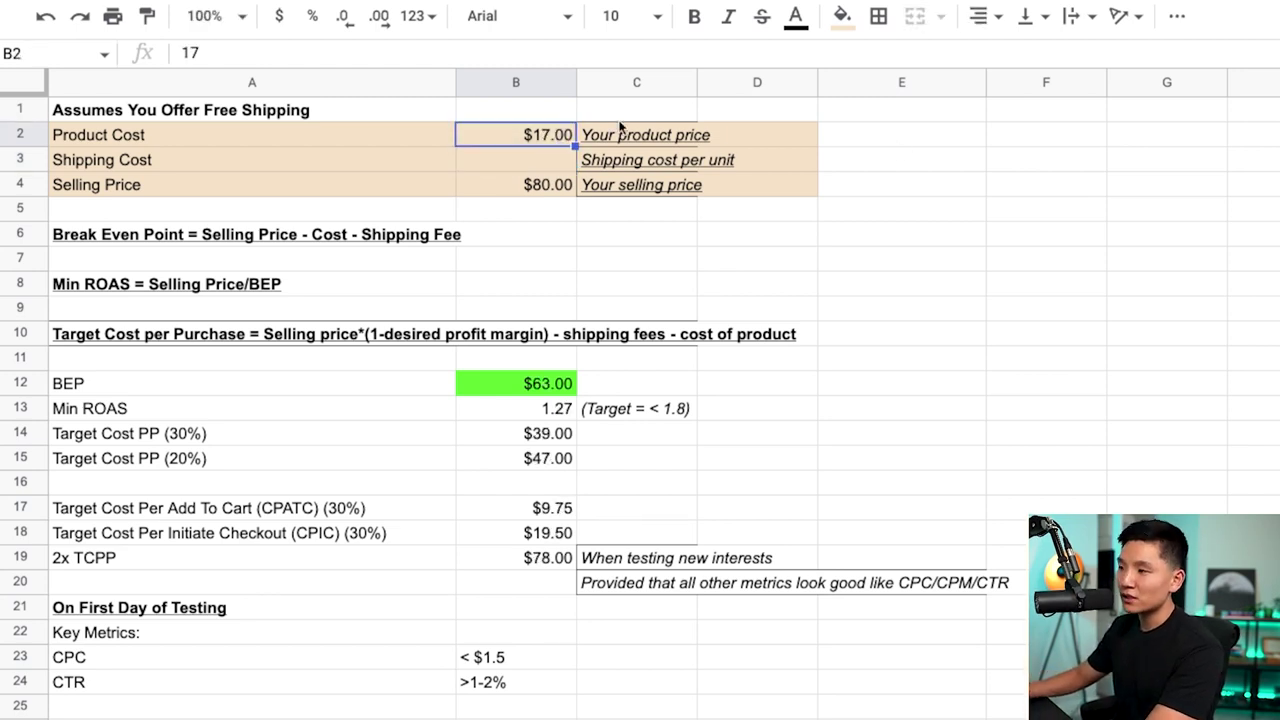
pyautogui.write('12.5')
pyautogui.press('Return')
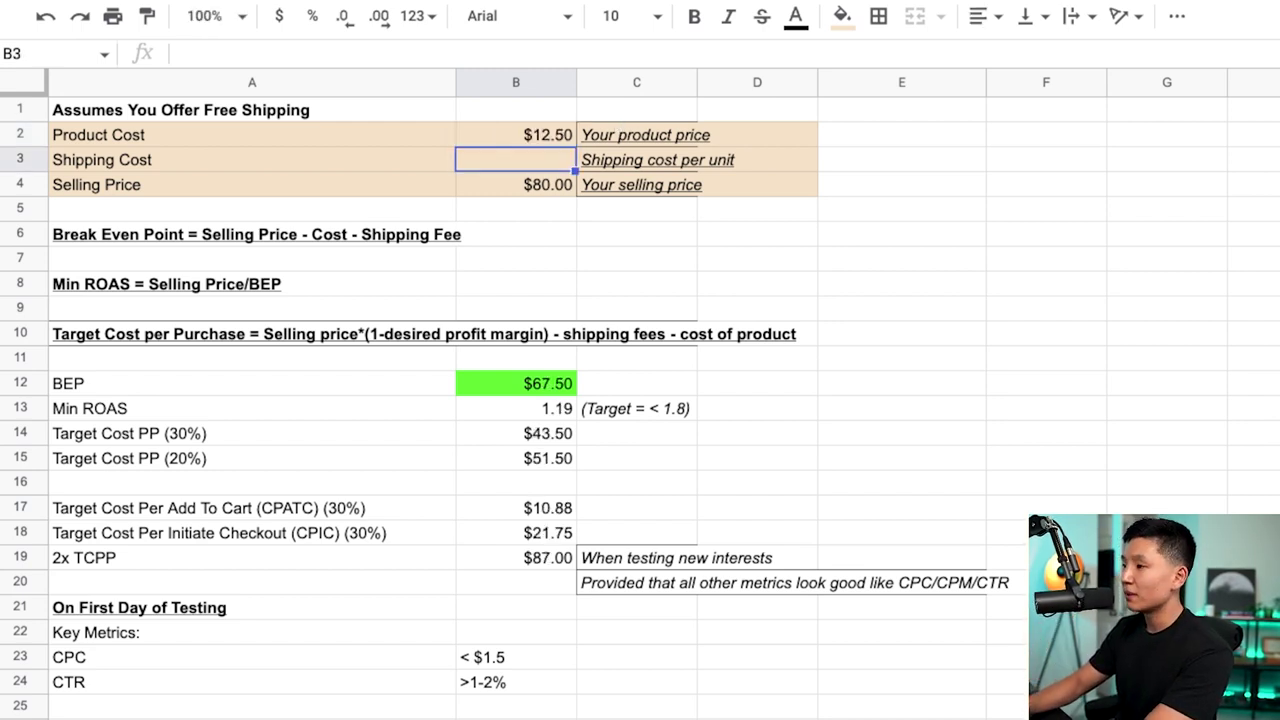
pyautogui.write('5')
pyautogui.press('Return')
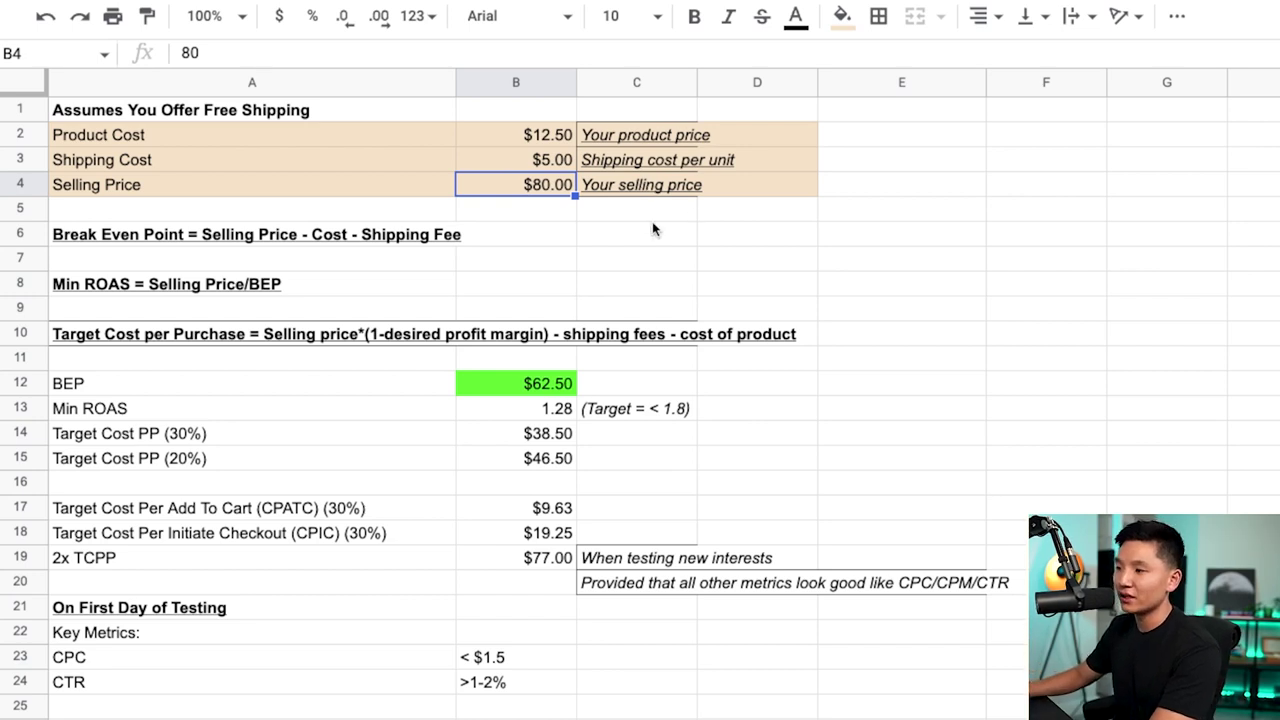
pyautogui.write('84')
pyautogui.press('Return')
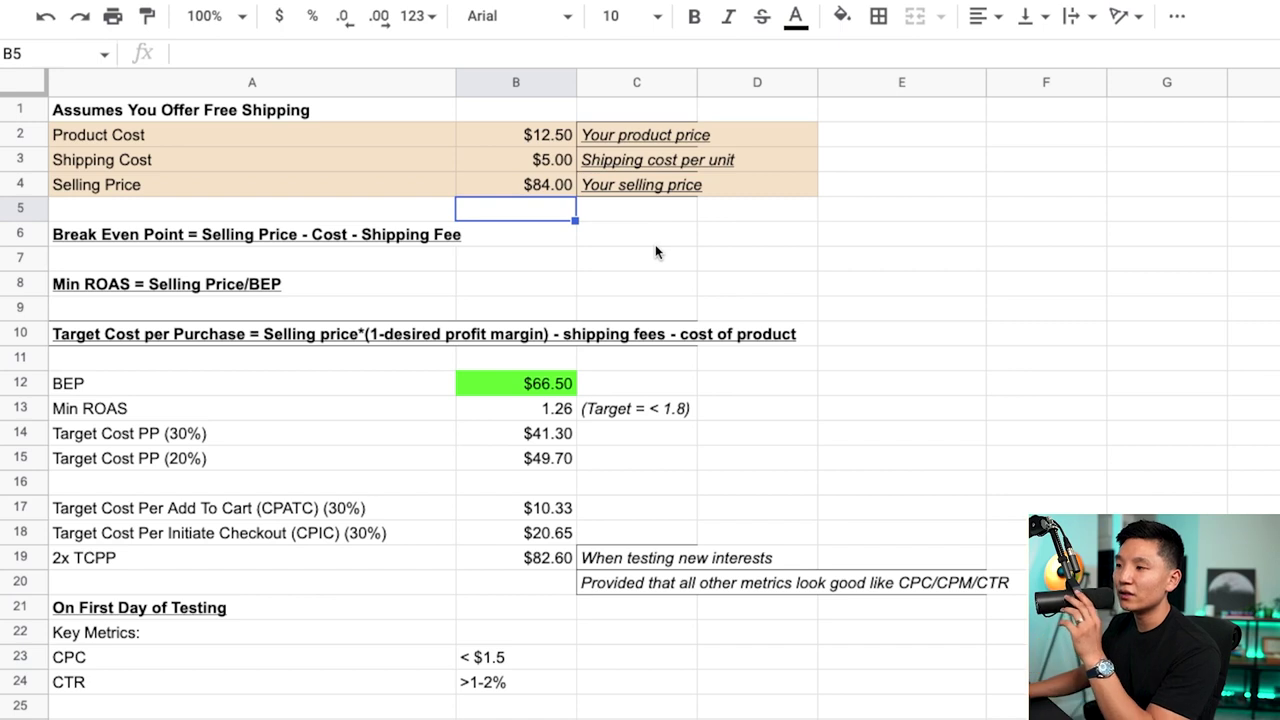
# Examine the cost and price inputs, the break-even point, the minimum ROAS and the target costs per purchase.
pyautogui.moveTo(519, 136); pyautogui.dragTo(546, 190)
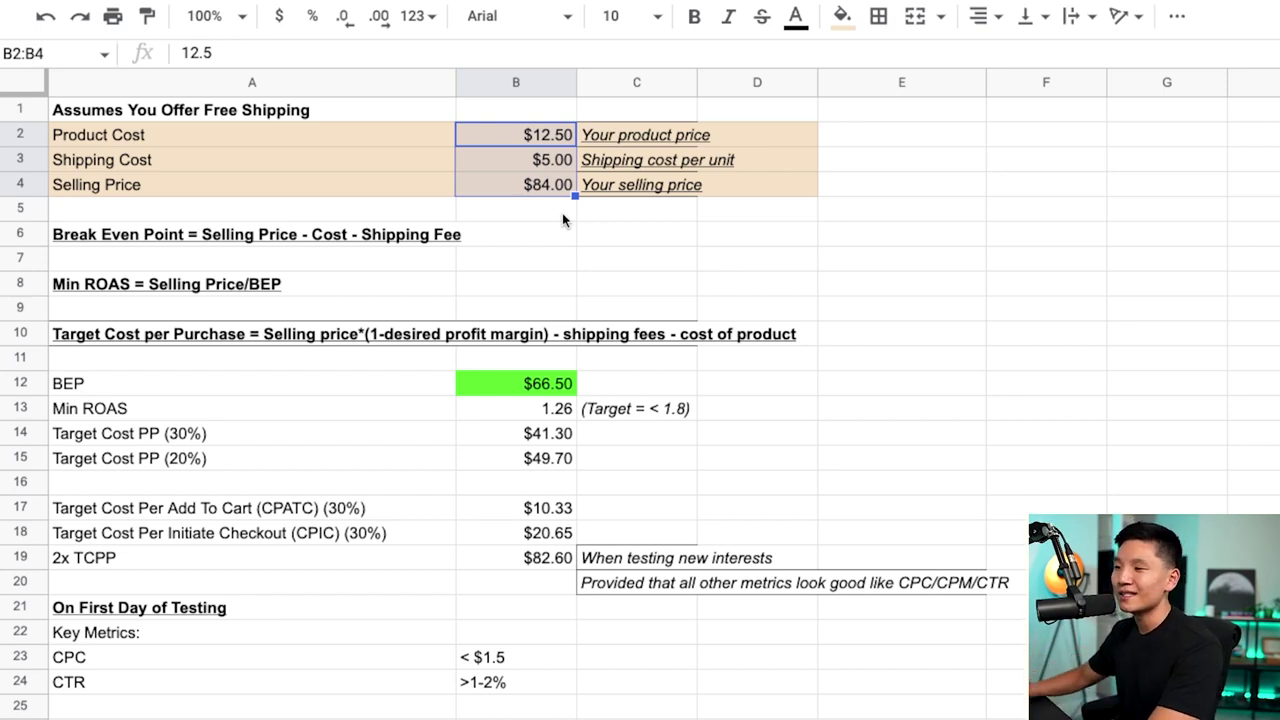
pyautogui.click(100, 388)
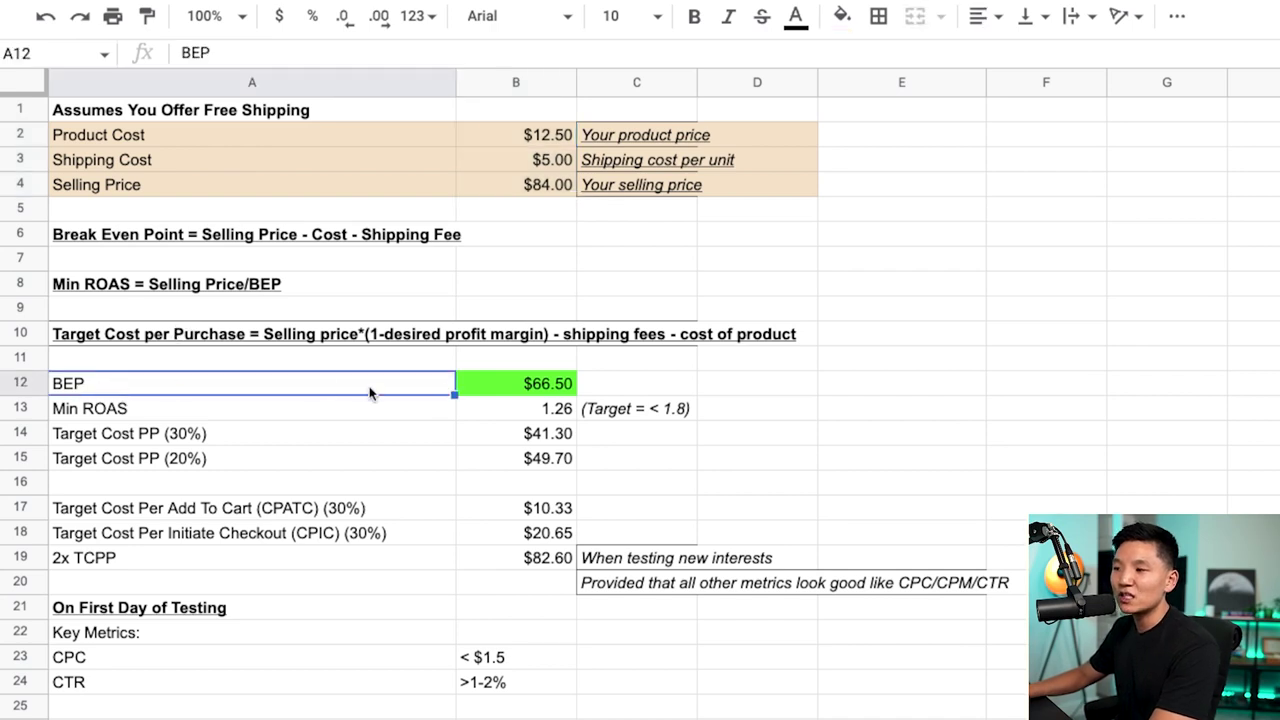
pyautogui.click(536, 390)
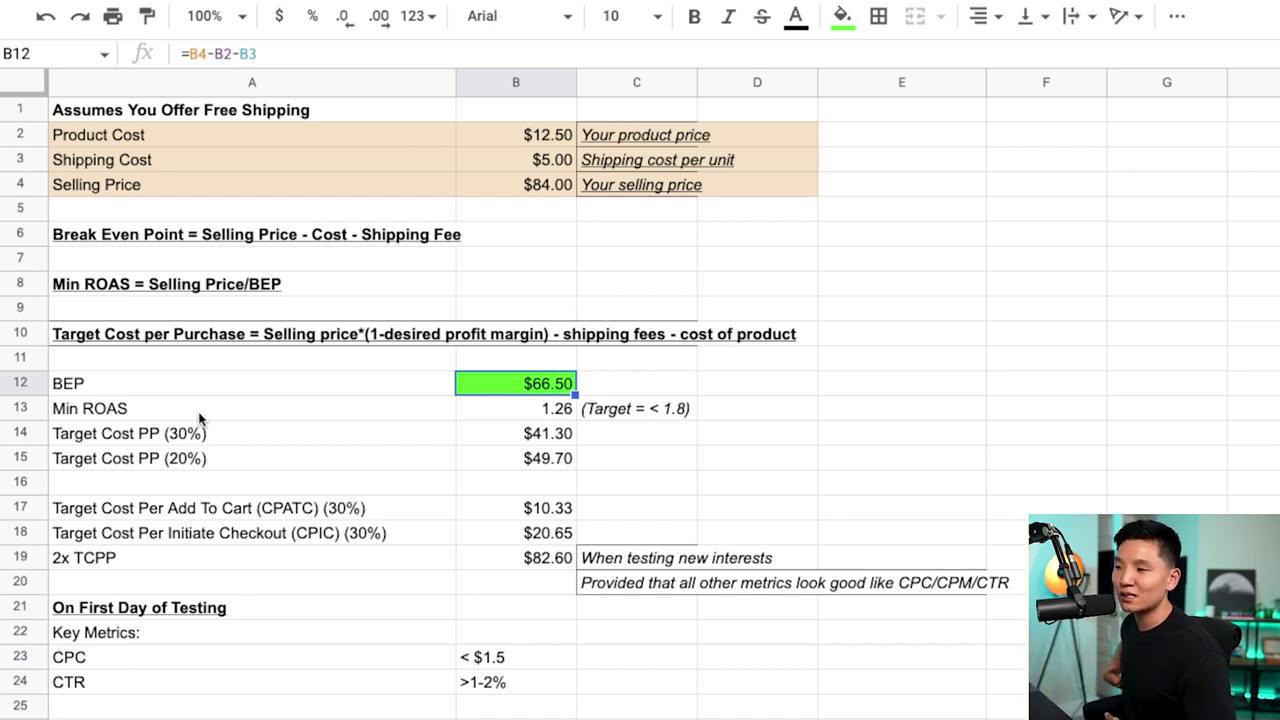
pyautogui.click(470, 414)
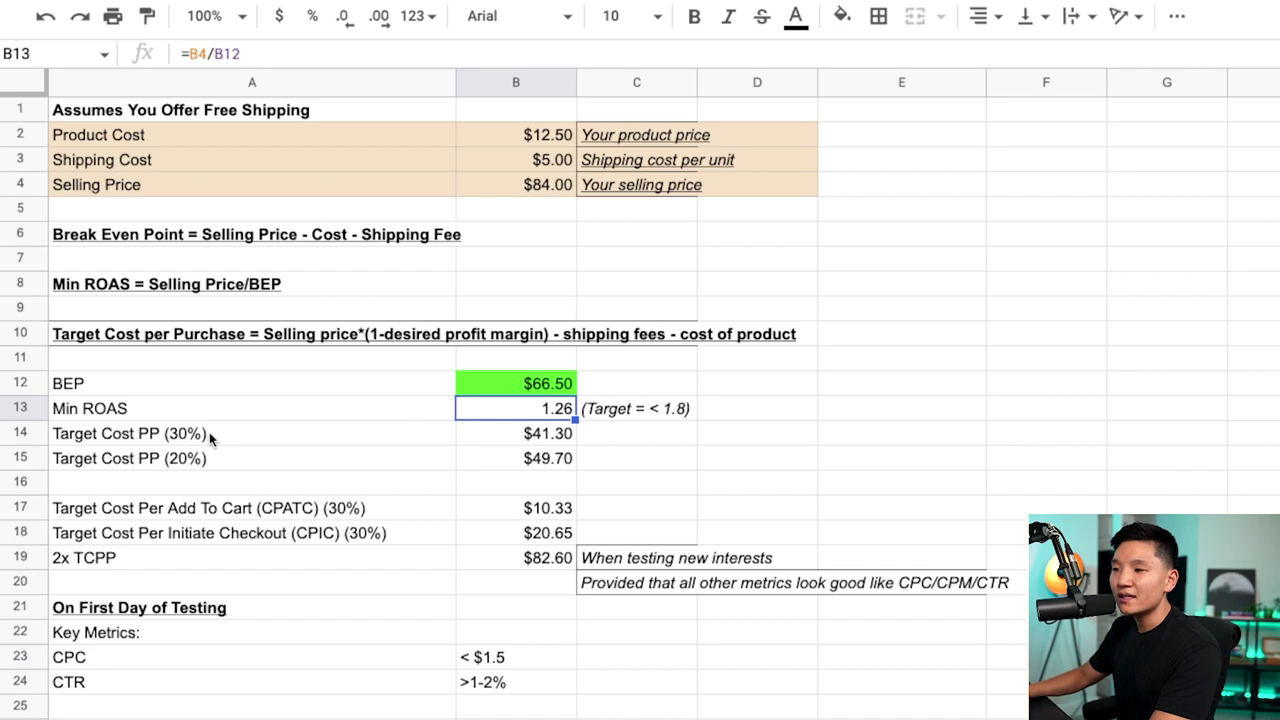
pyautogui.click(133, 443)
pyautogui.moveTo(133, 443); pyautogui.dragTo(549, 462)
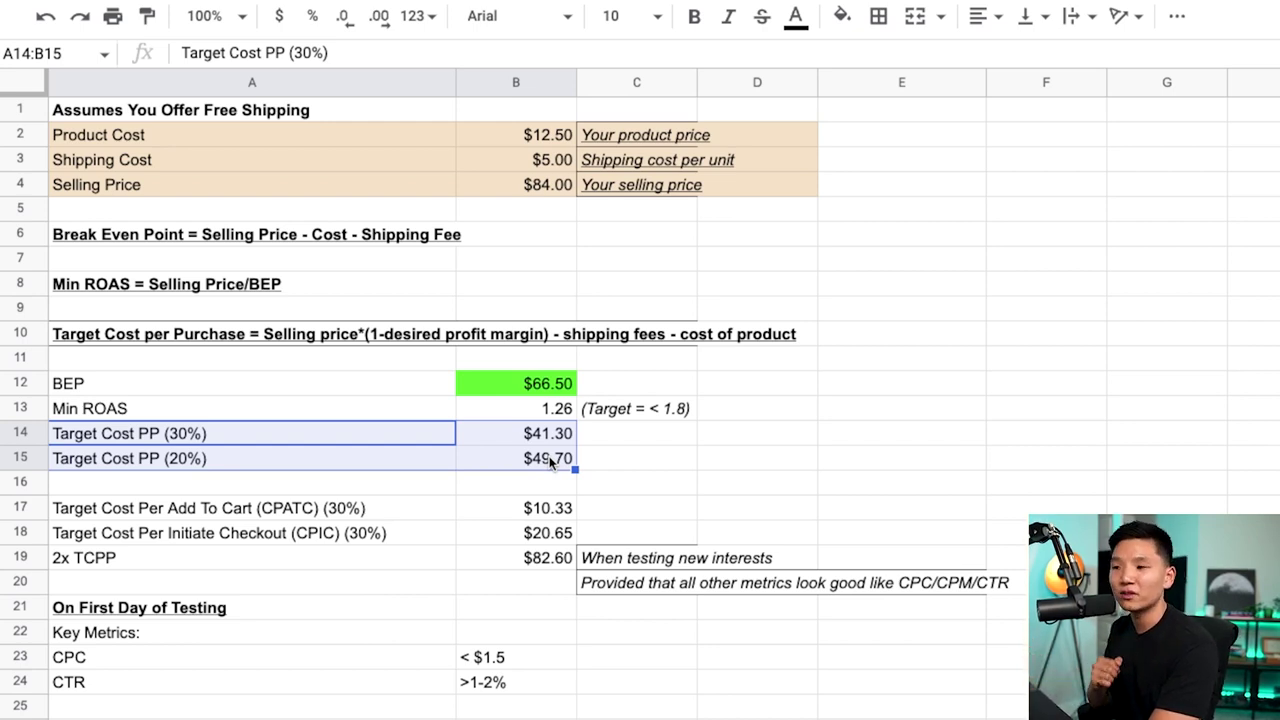
pyautogui.moveTo(119, 439); pyautogui.dragTo(519, 440)
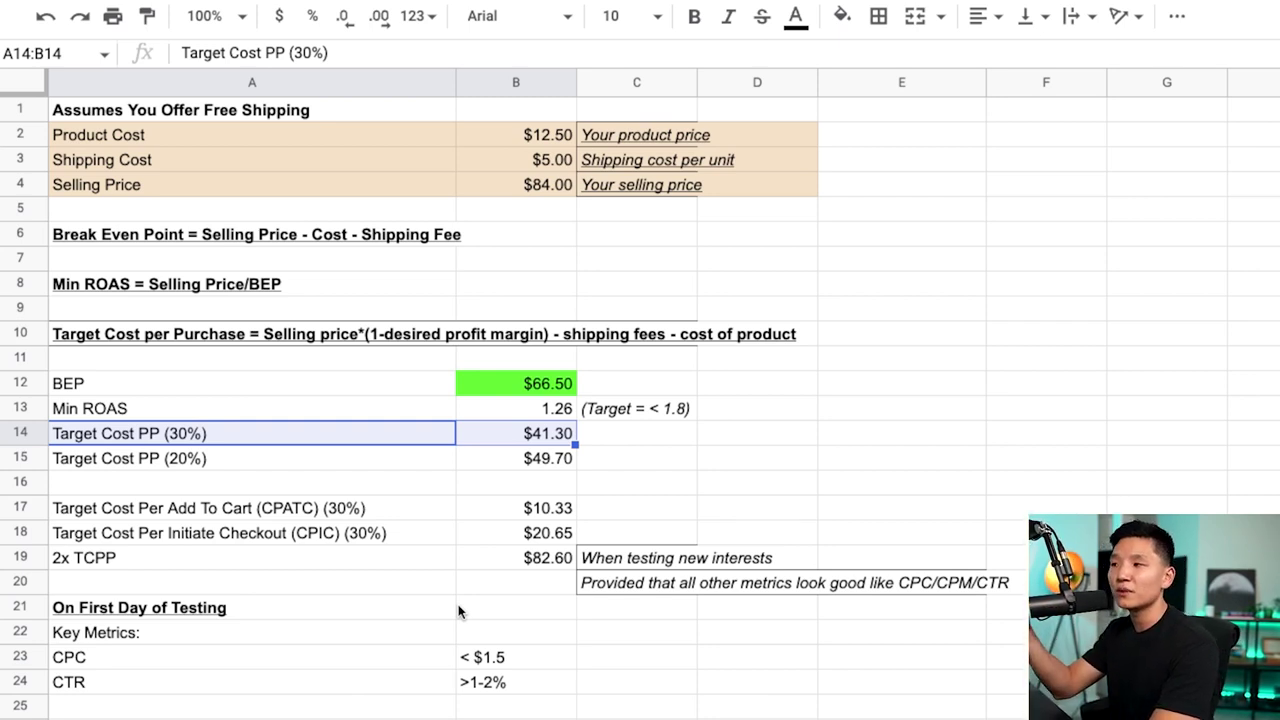
pyautogui.click(91, 2)
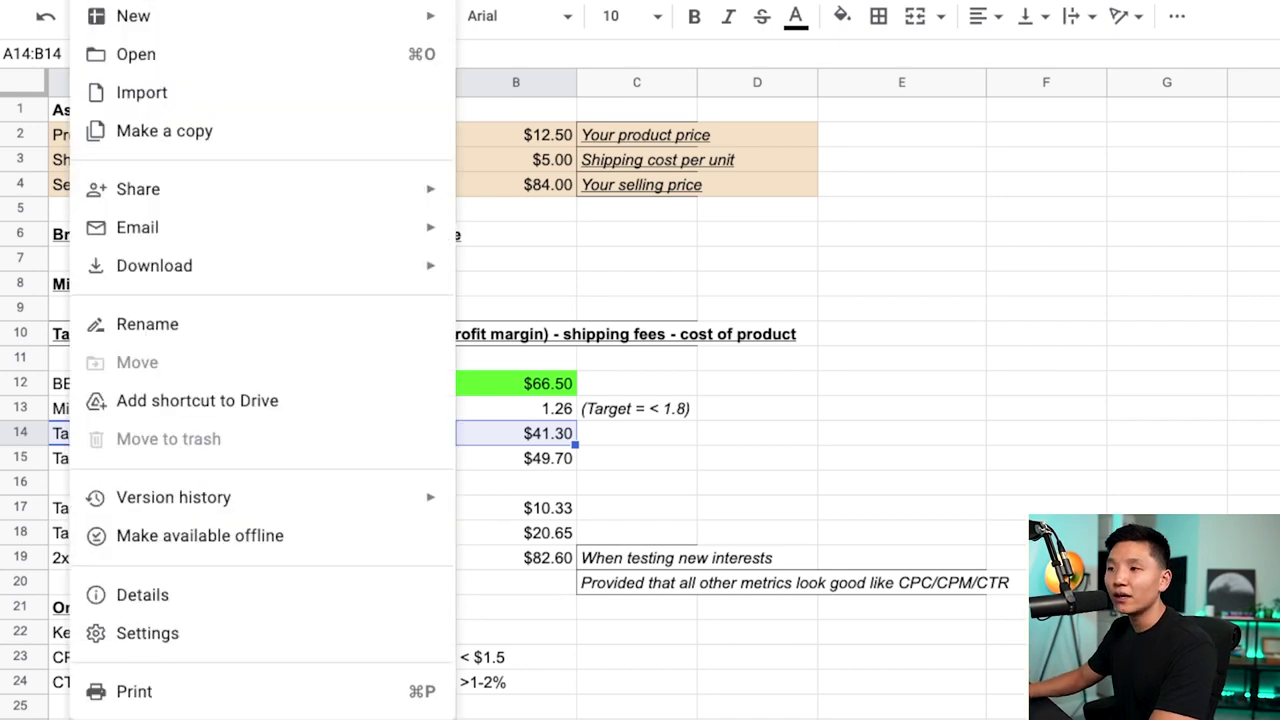
pyautogui.click(862, 250)
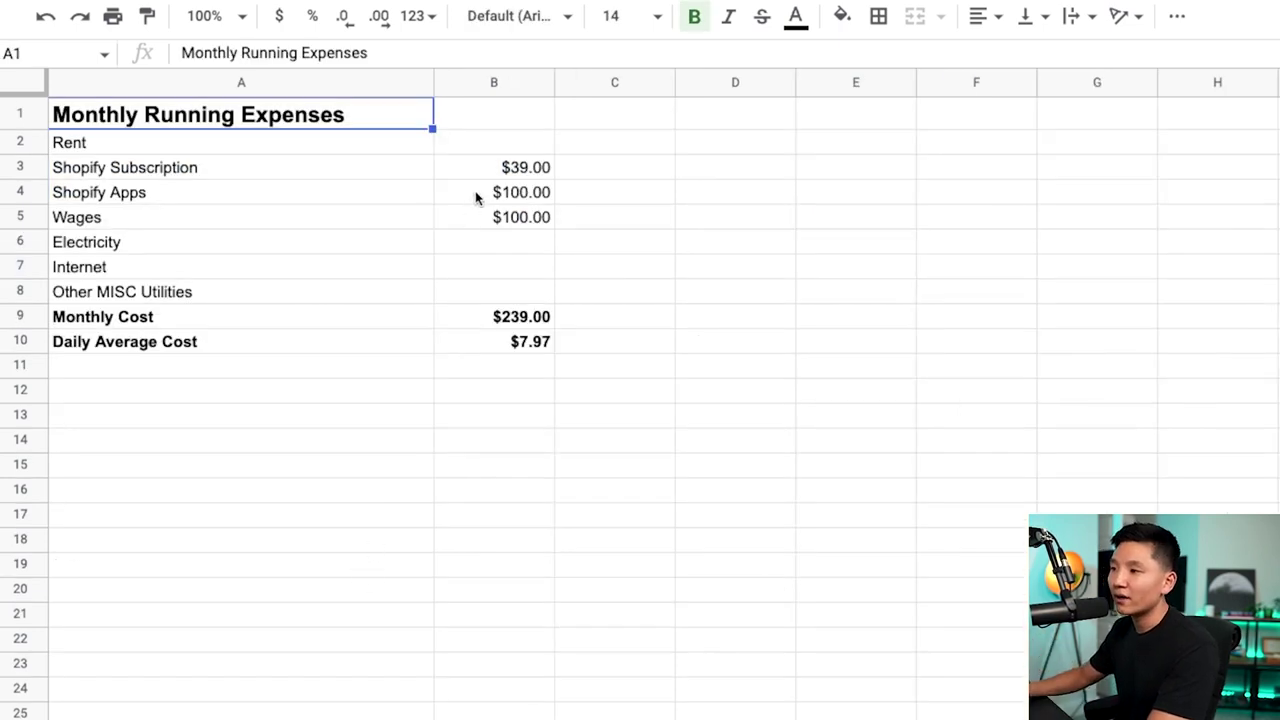
# Set the rent to $2,500 and the wages to $500 in the monthly running expenses.
pyautogui.click(500, 145)
pyautogui.write('2500')
pyautogui.press('Return')
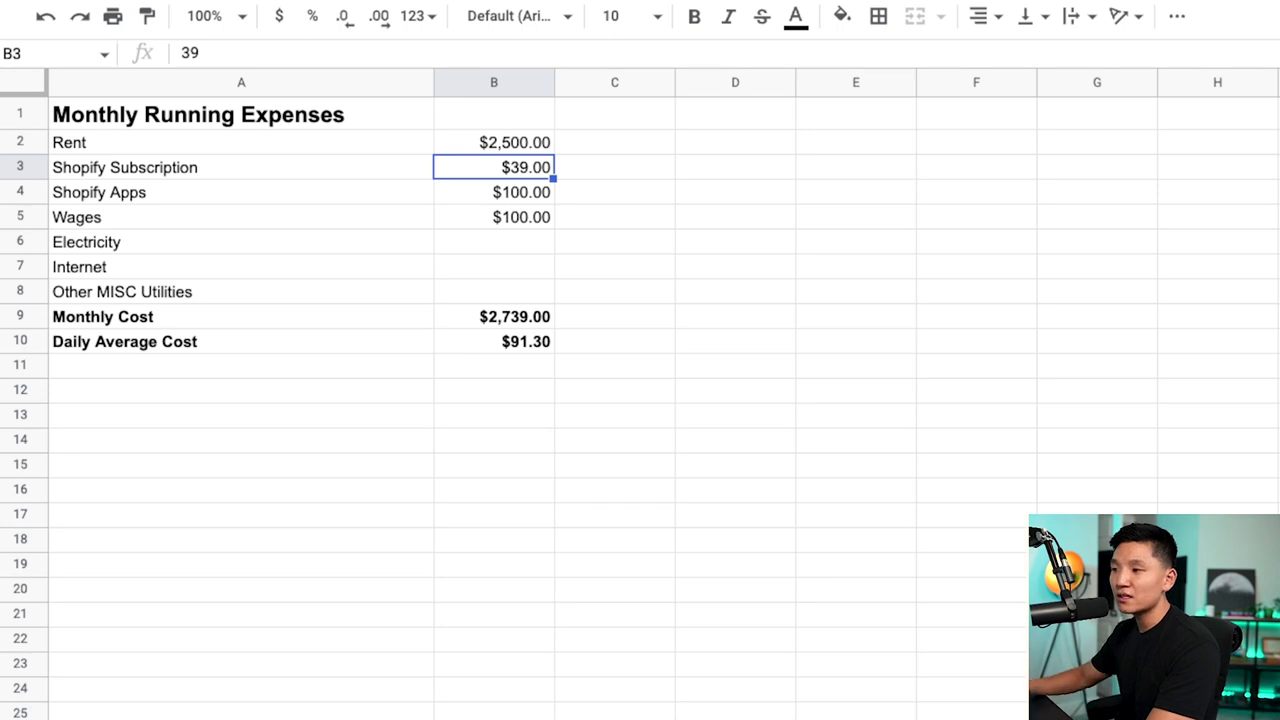
pyautogui.click(518, 224)
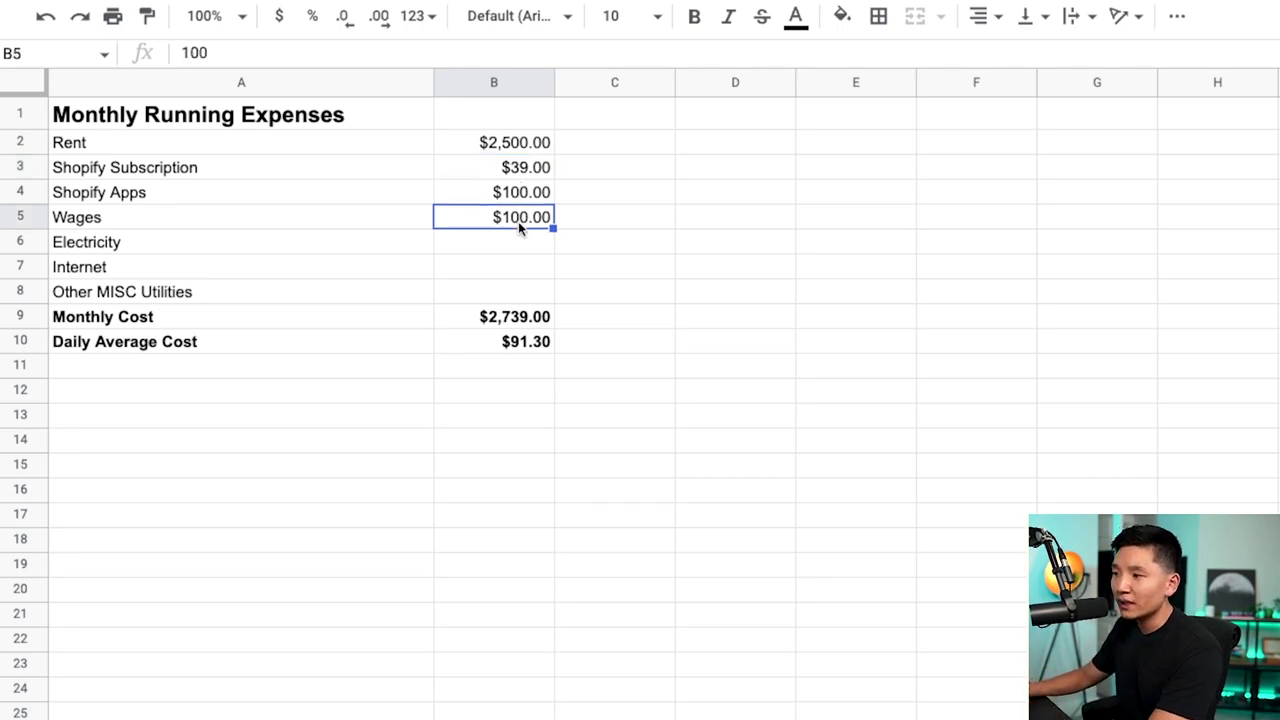
pyautogui.write('500')
pyautogui.press('Return')
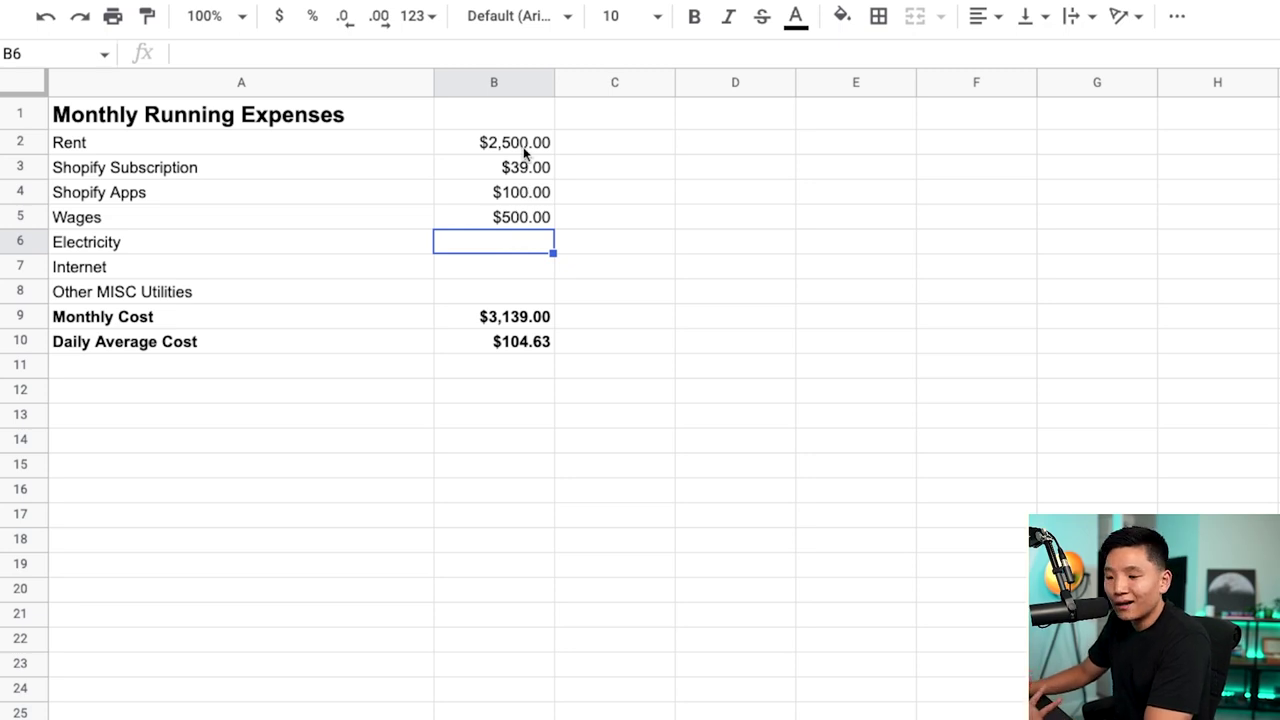
# Review the monthly expense amounts from rent to wages and the daily average cost.
pyautogui.moveTo(523, 145); pyautogui.dragTo(540, 225)
pyautogui.click(749, 318)
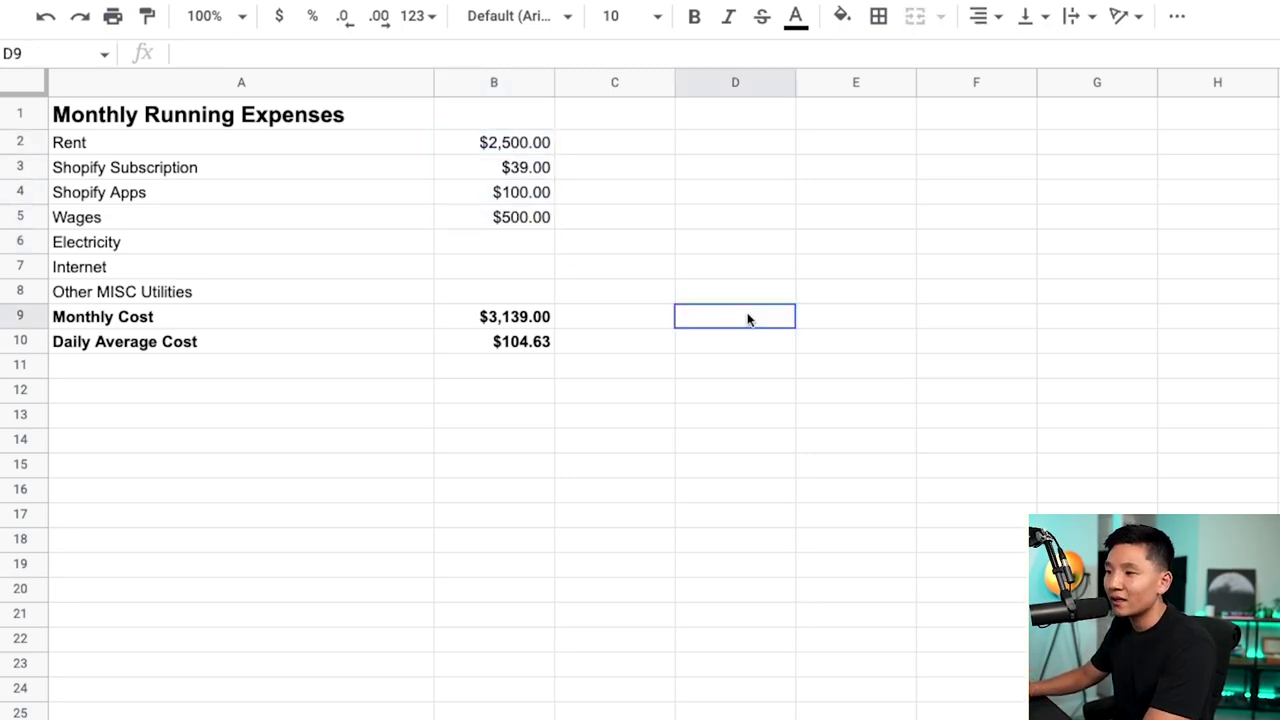
pyautogui.click(510, 342)
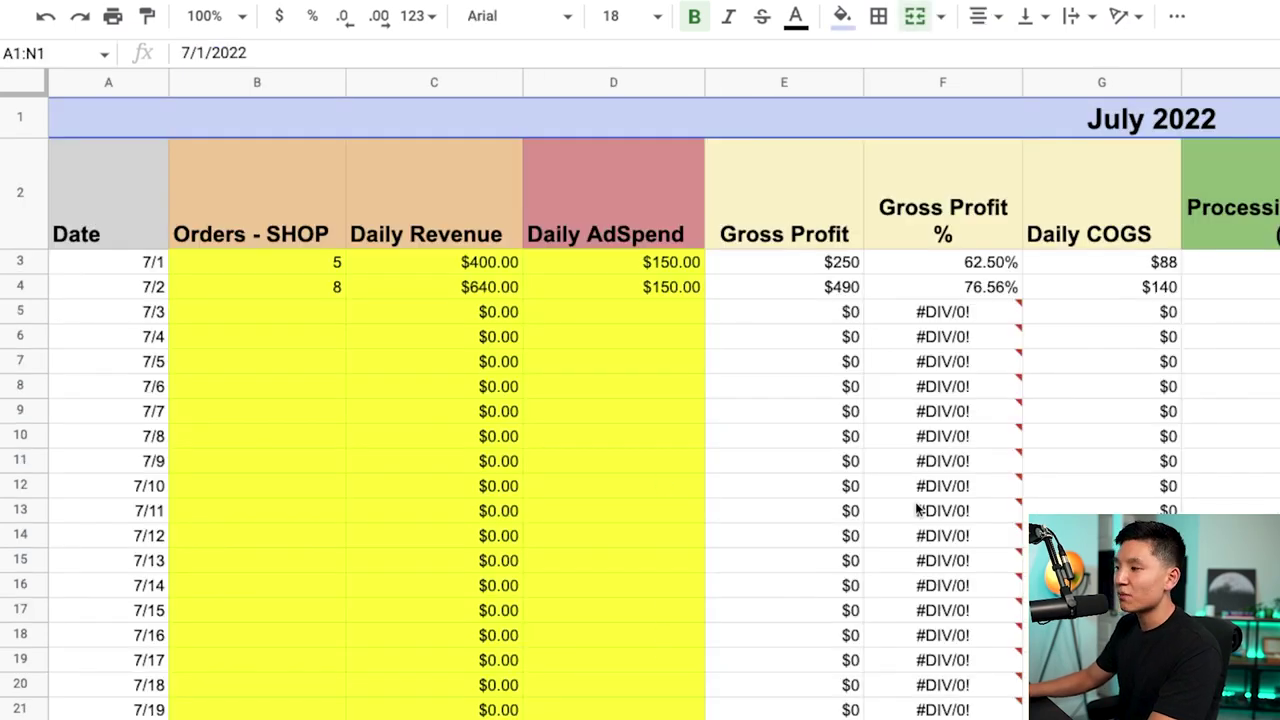
# Examine the orders, daily revenue and daily ad spend columns of the July 2022 sheet.
pyautogui.hscroll(5, 898, 496)
pyautogui.hscroll(-5, 860, 490)
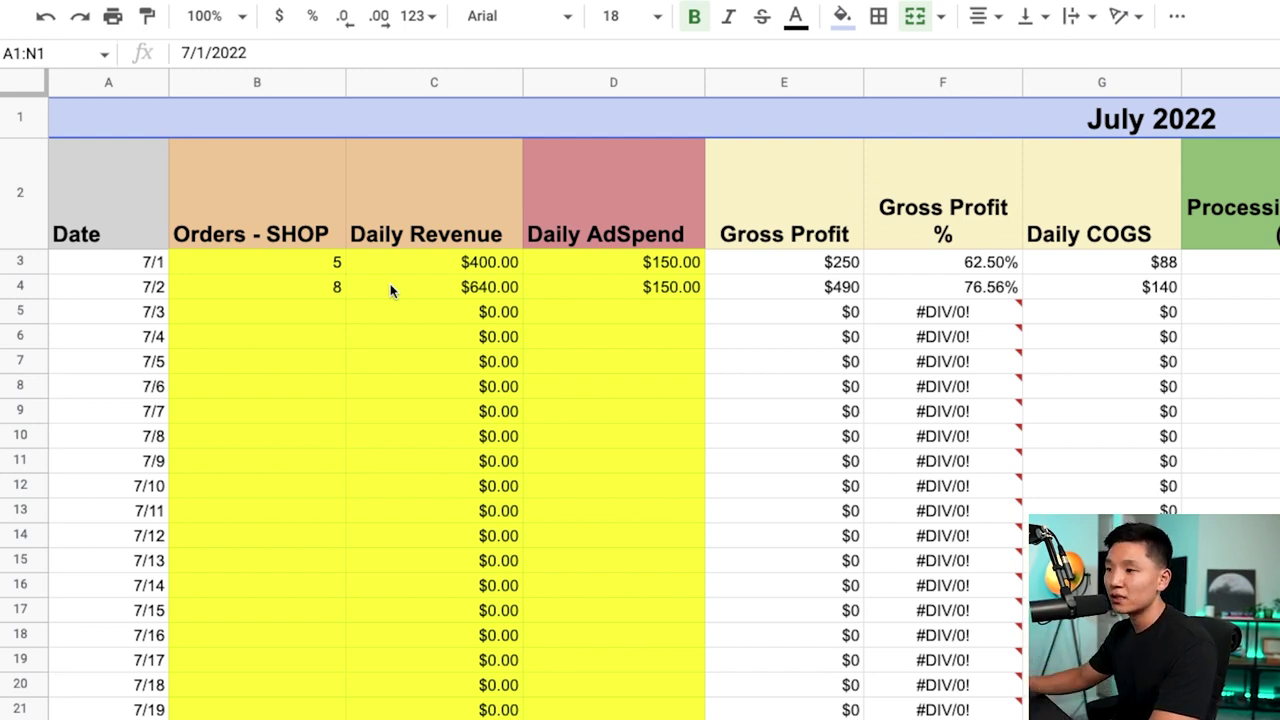
pyautogui.click(335, 264)
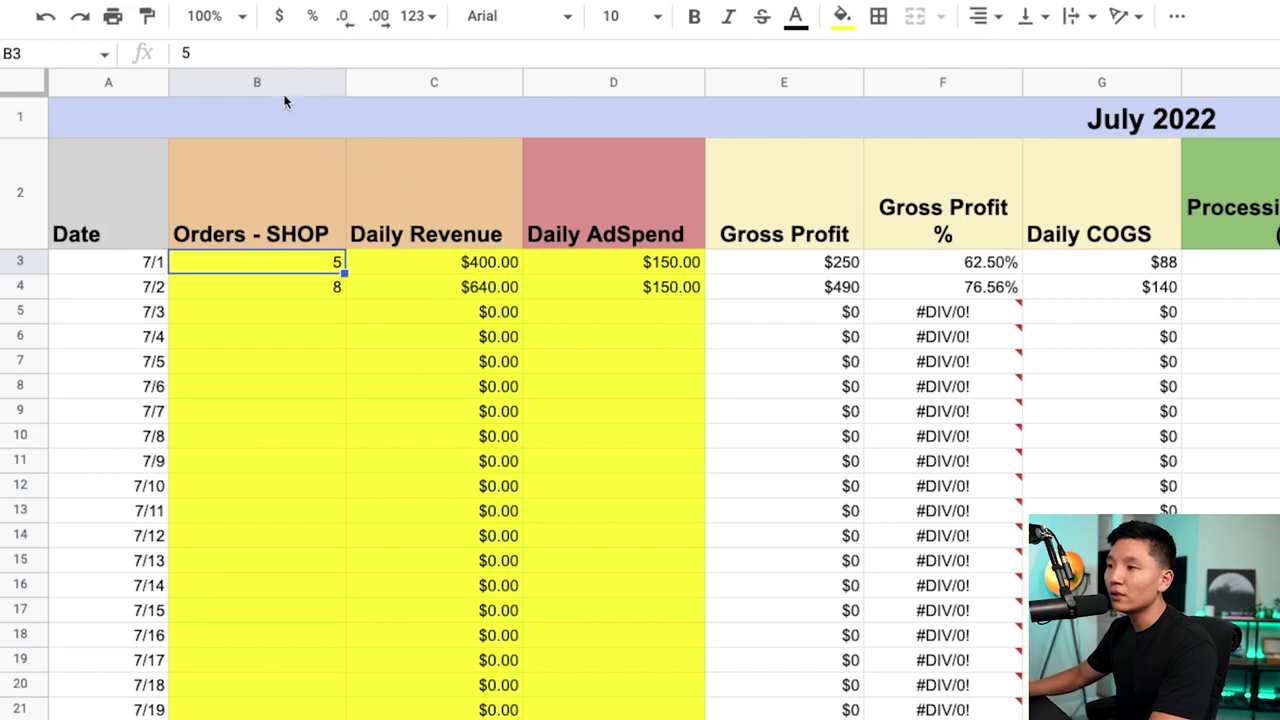
pyautogui.click(279, 84)
pyautogui.click(614, 80)
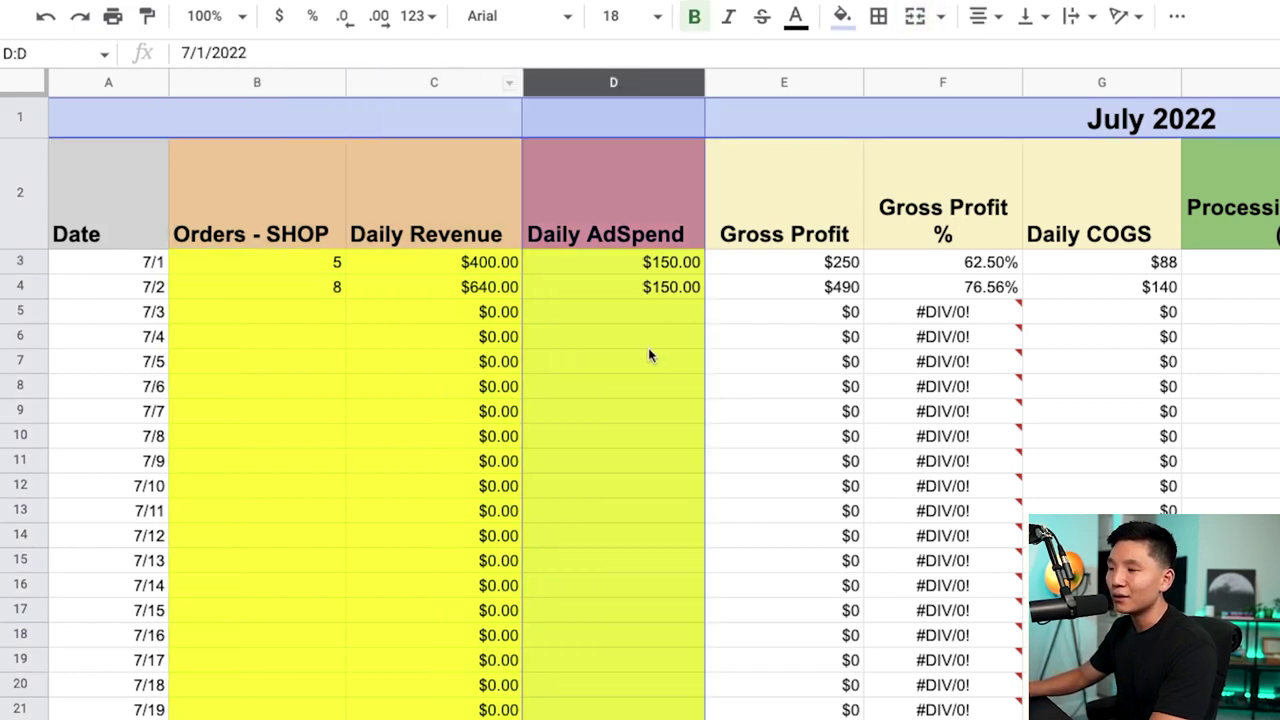
pyautogui.click(595, 340)
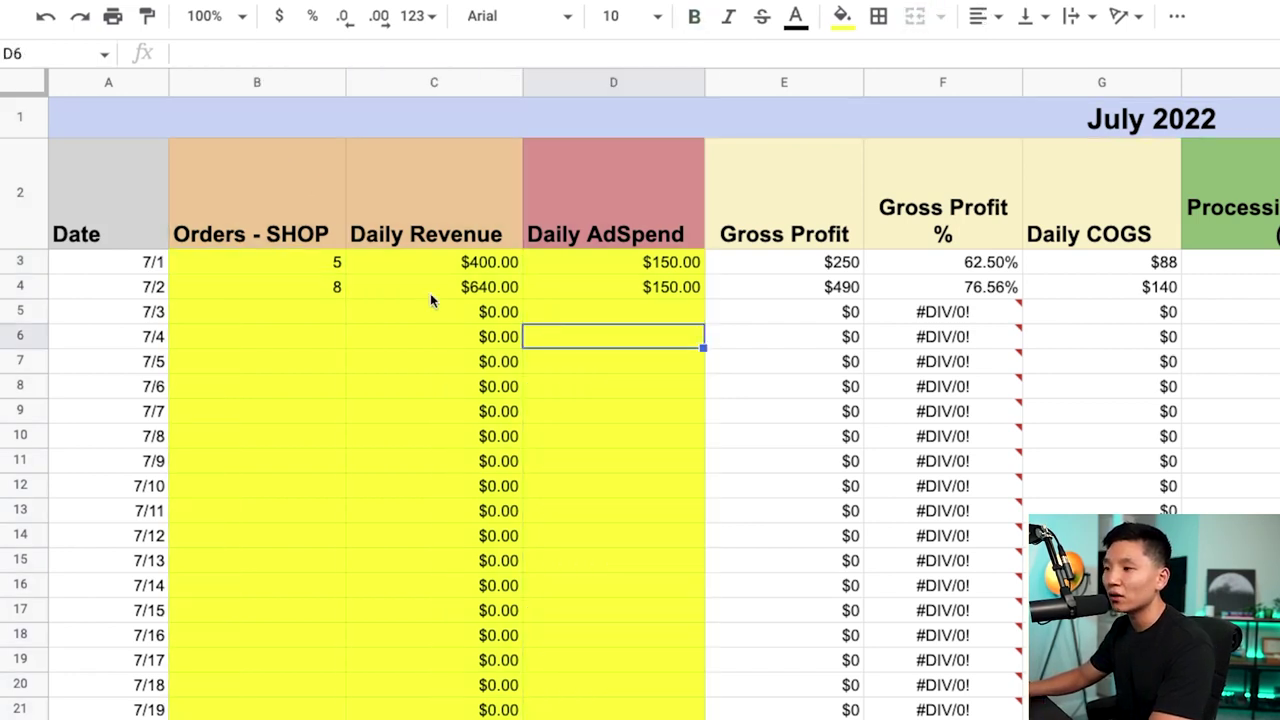
# Change the 7/1 daily revenue formula to multiply the orders in B3 by the selling price in KPI Calculations cell B4.
pyautogui.click(330, 266)
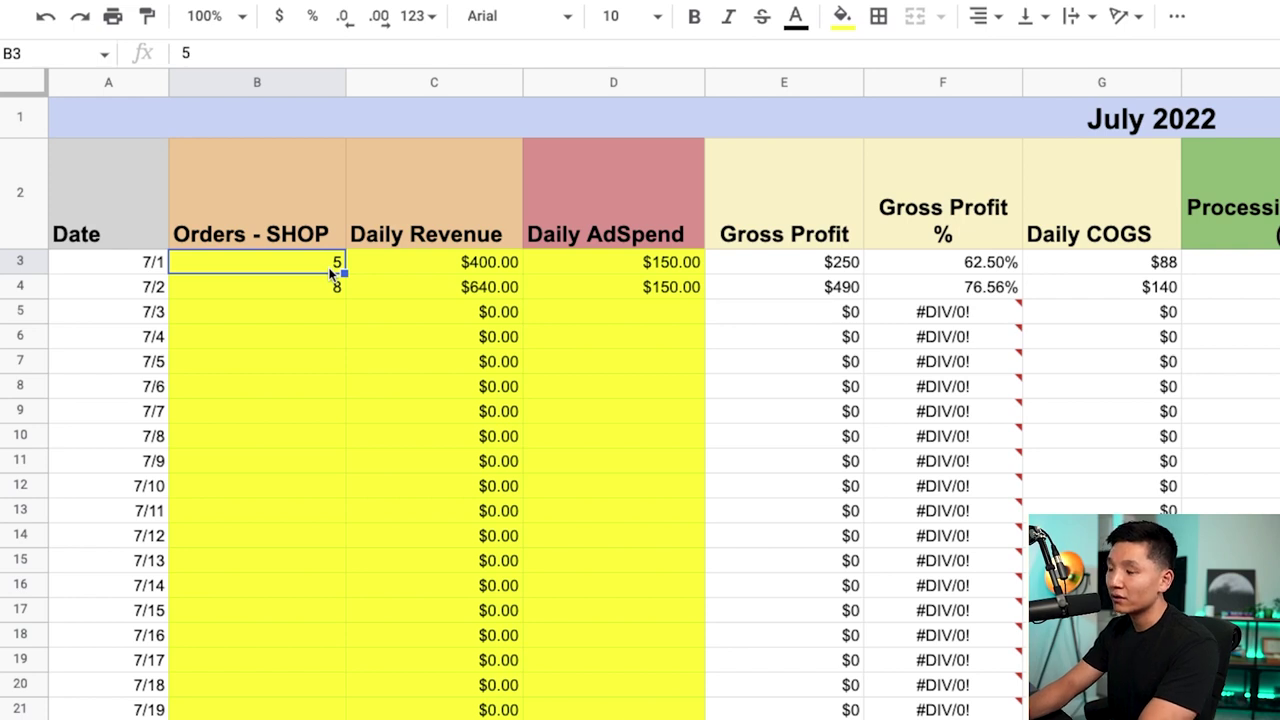
pyautogui.press('Right')
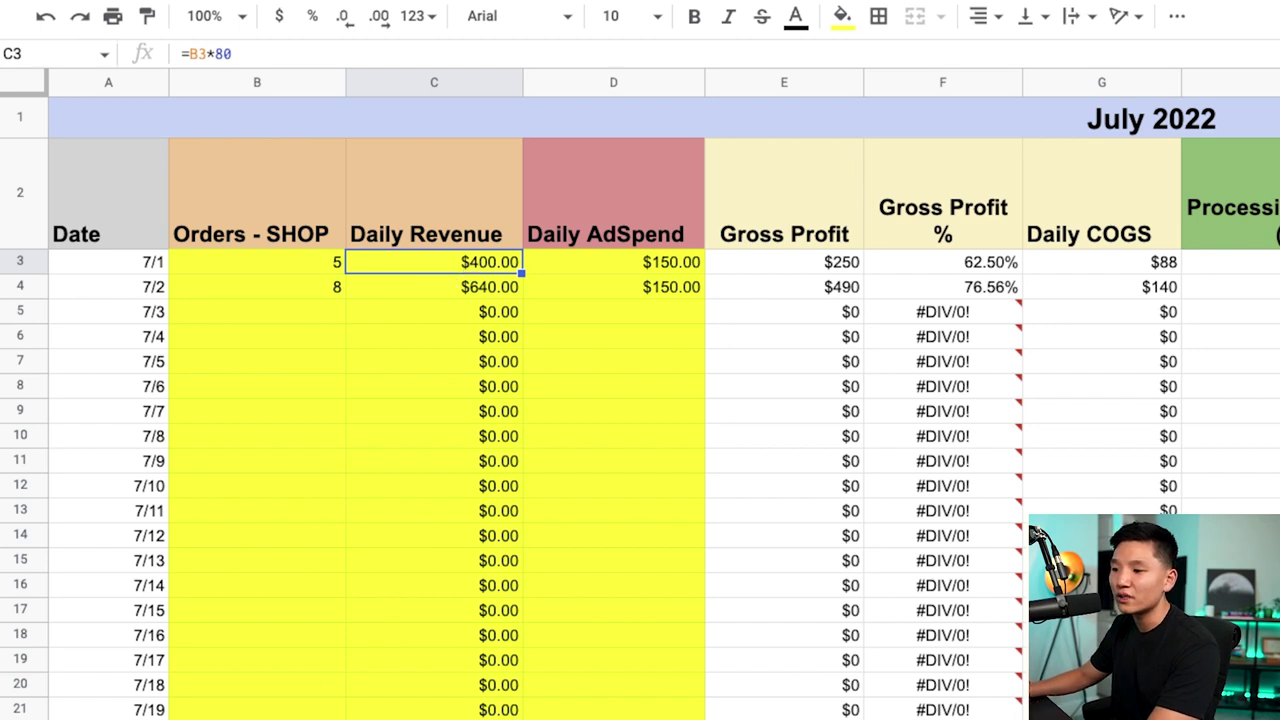
pyautogui.moveTo(213, 54); pyautogui.dragTo(263, 54)
pyautogui.press('BackSpace')
pyautogui.hotkey('ctrl', 'shift', 'pageup')
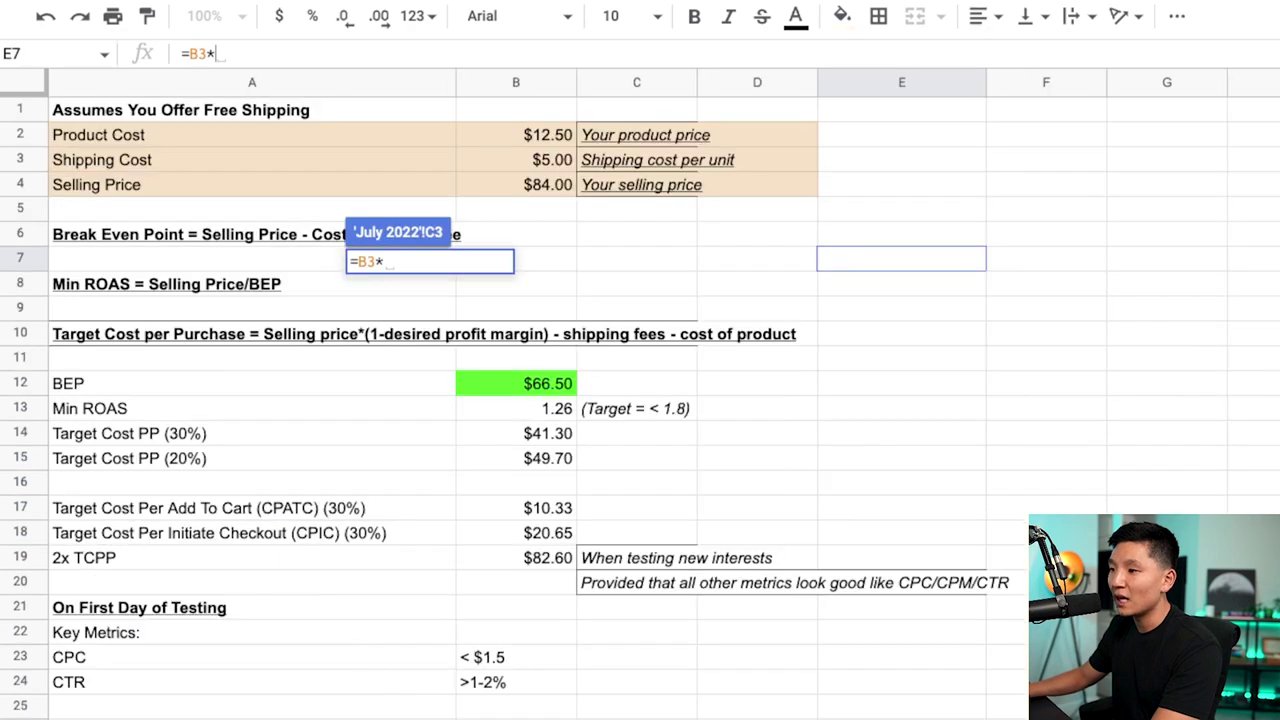
pyautogui.click(531, 184)
pyautogui.press('Return')
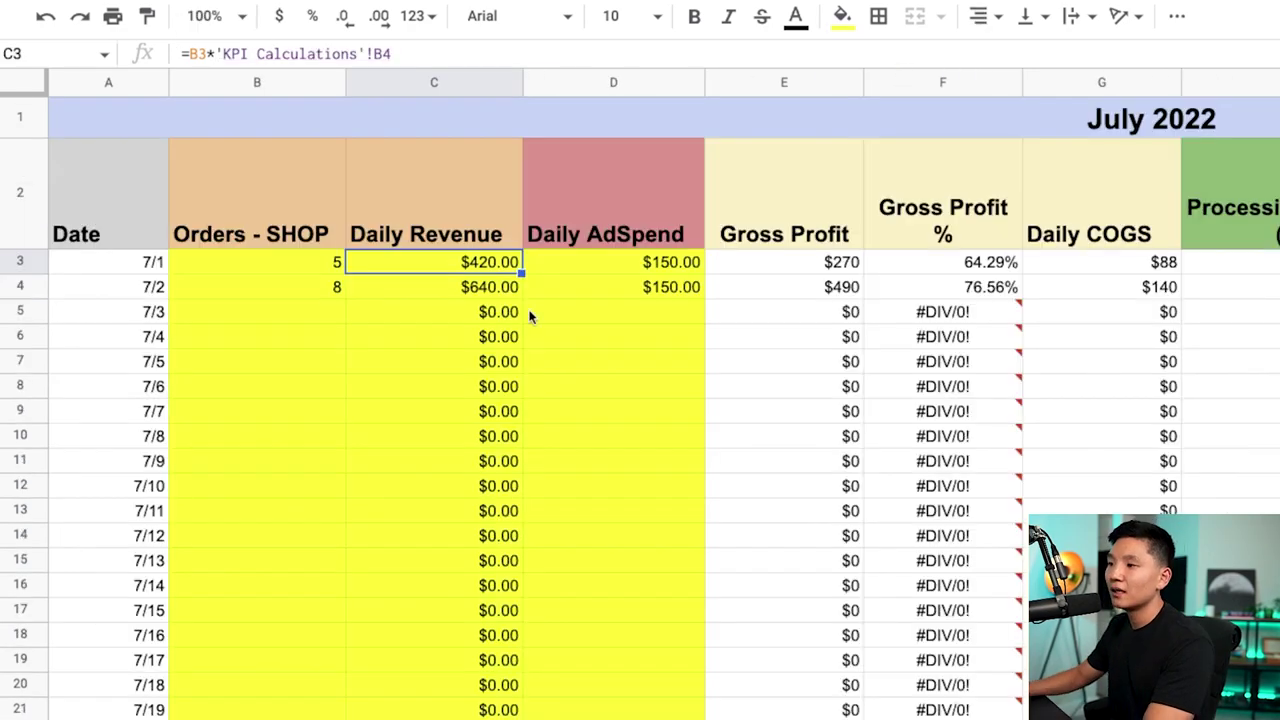
# Inspect the daily ad spend and gross profit formulas for 7/1.
pyautogui.click(601, 268)
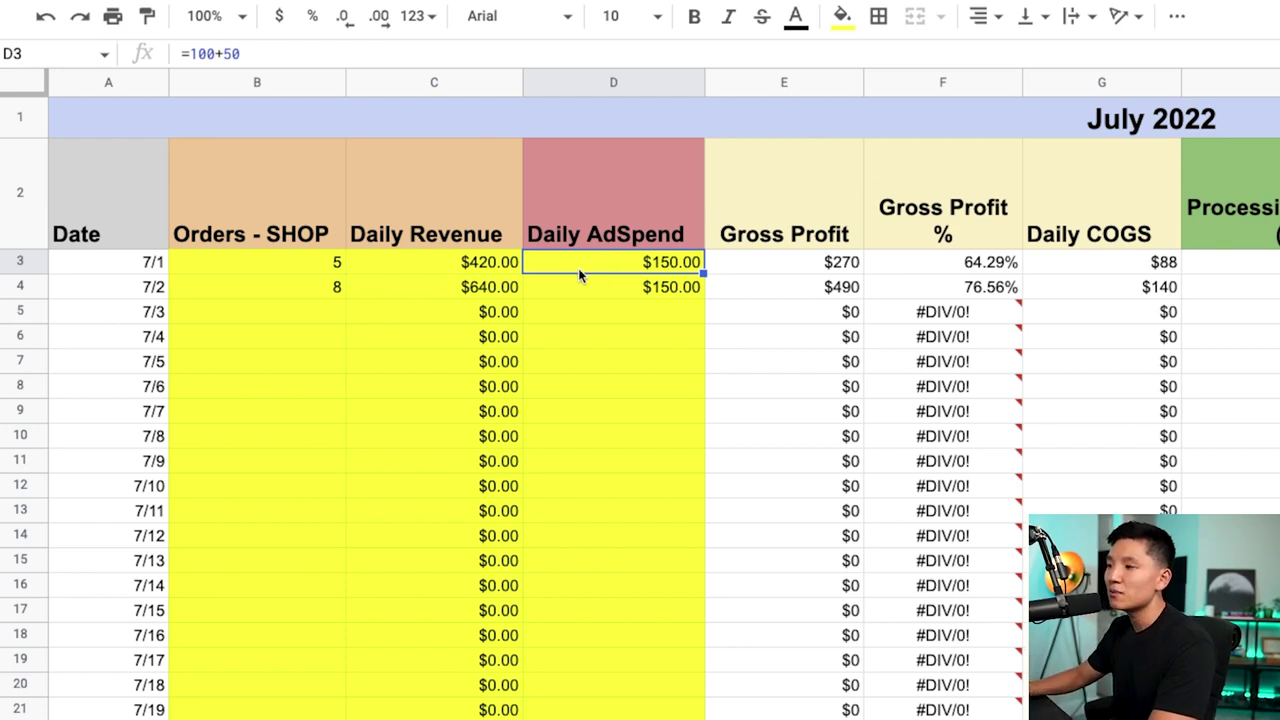
pyautogui.click(780, 265)
pyautogui.hscroll(2, 765, 265)
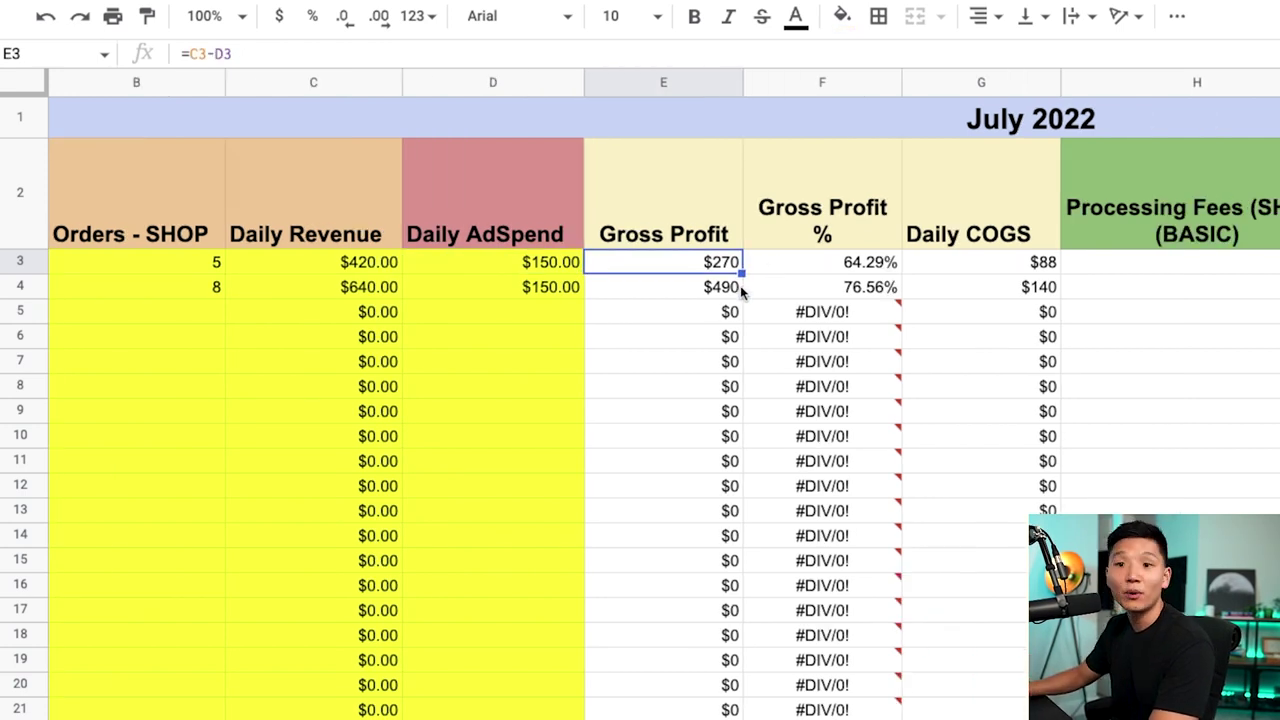
# Inspect the 7/1 Daily COGS formula and the processing fees, running expenses and net profit columns of July 2022.
pyautogui.hscroll(2, 758, 291)
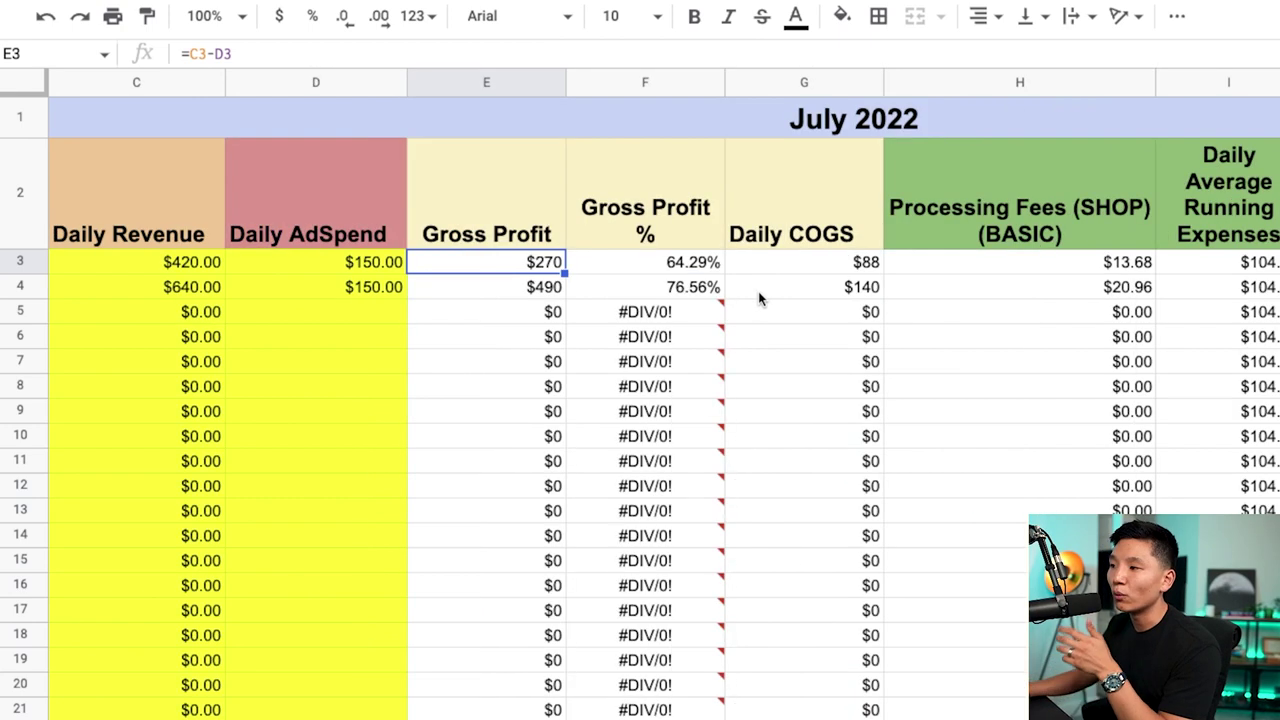
pyautogui.click(848, 272)
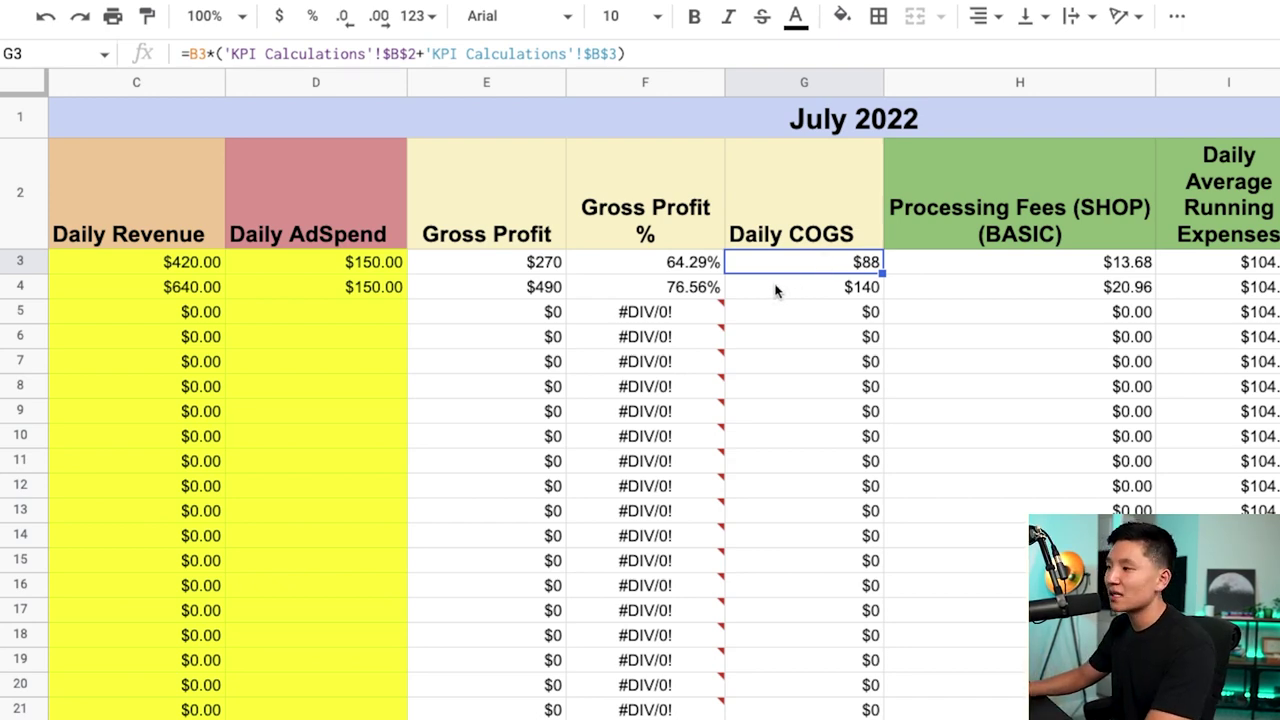
pyautogui.hscroll(4, 775, 290)
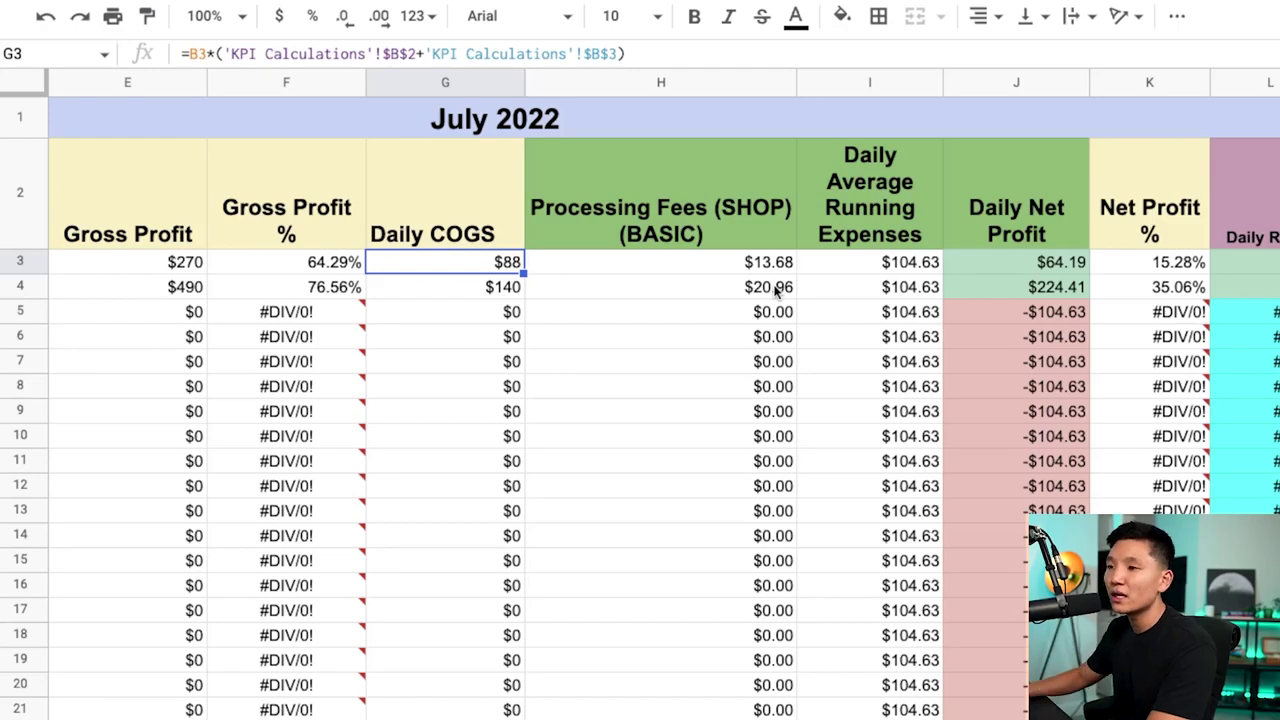
pyautogui.hscroll(5, 775, 290)
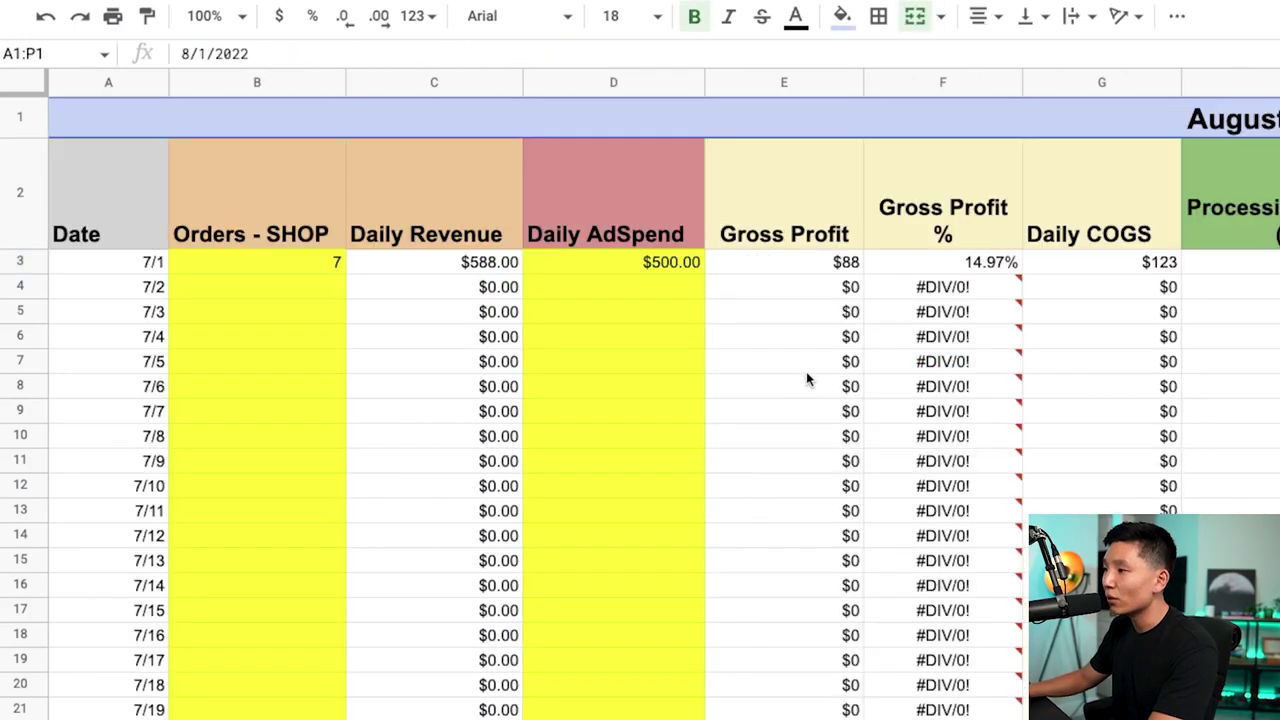
# Examine the Cost Per Acquisition and Acquisition Variance columns of the August 2022 sheet.
pyautogui.hscroll(3, 806, 372)
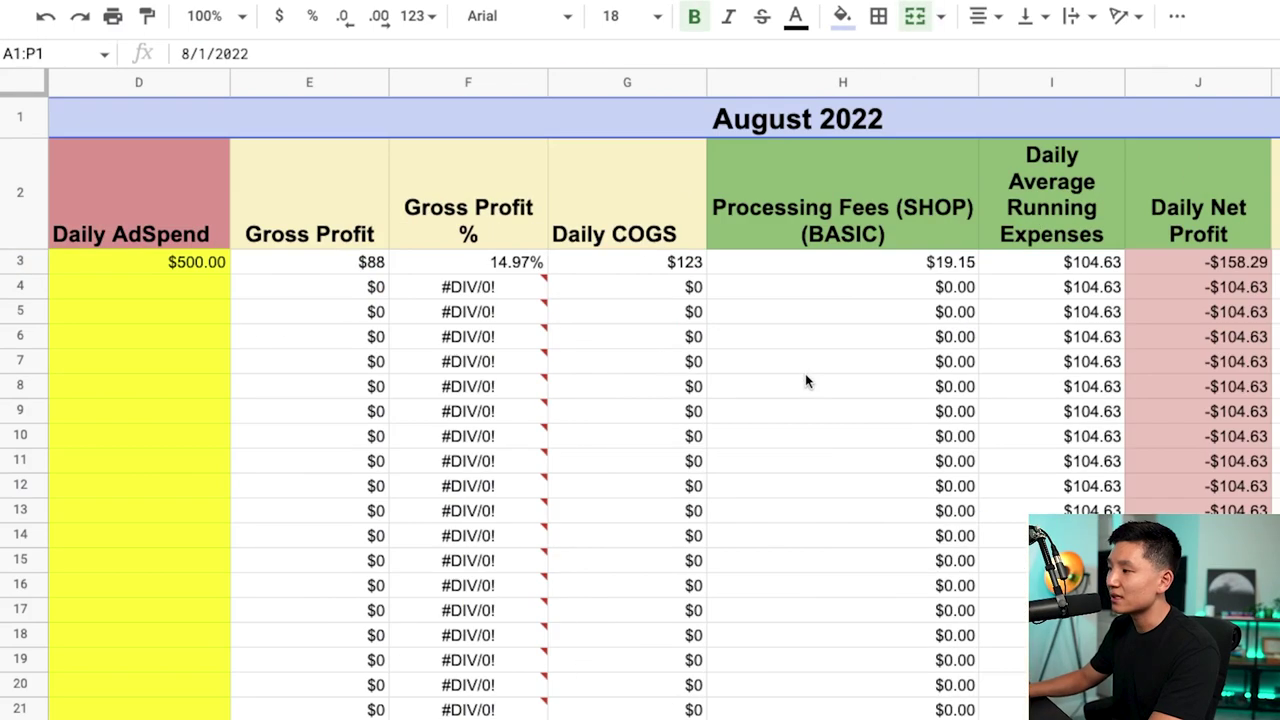
pyautogui.hscroll(3, 806, 381)
pyautogui.click(950, 220)
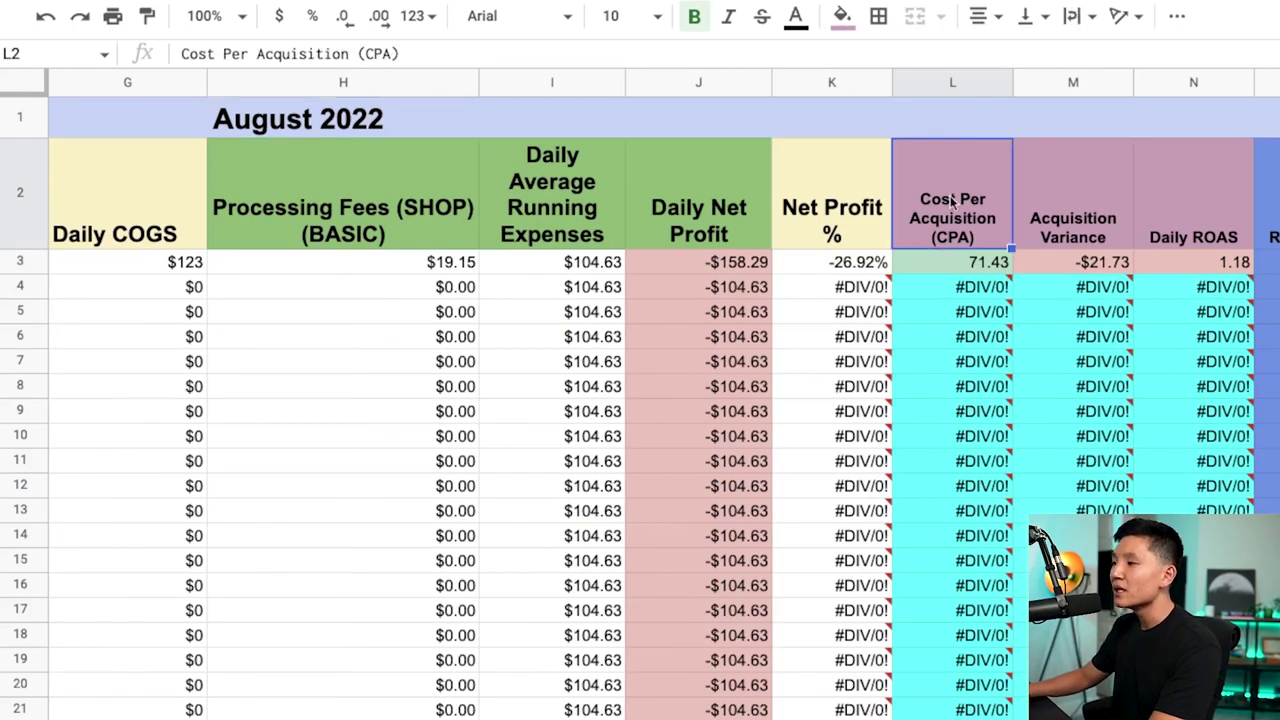
pyautogui.keyDown('shift'); pyautogui.click(1095, 88); pyautogui.keyUp('shift')
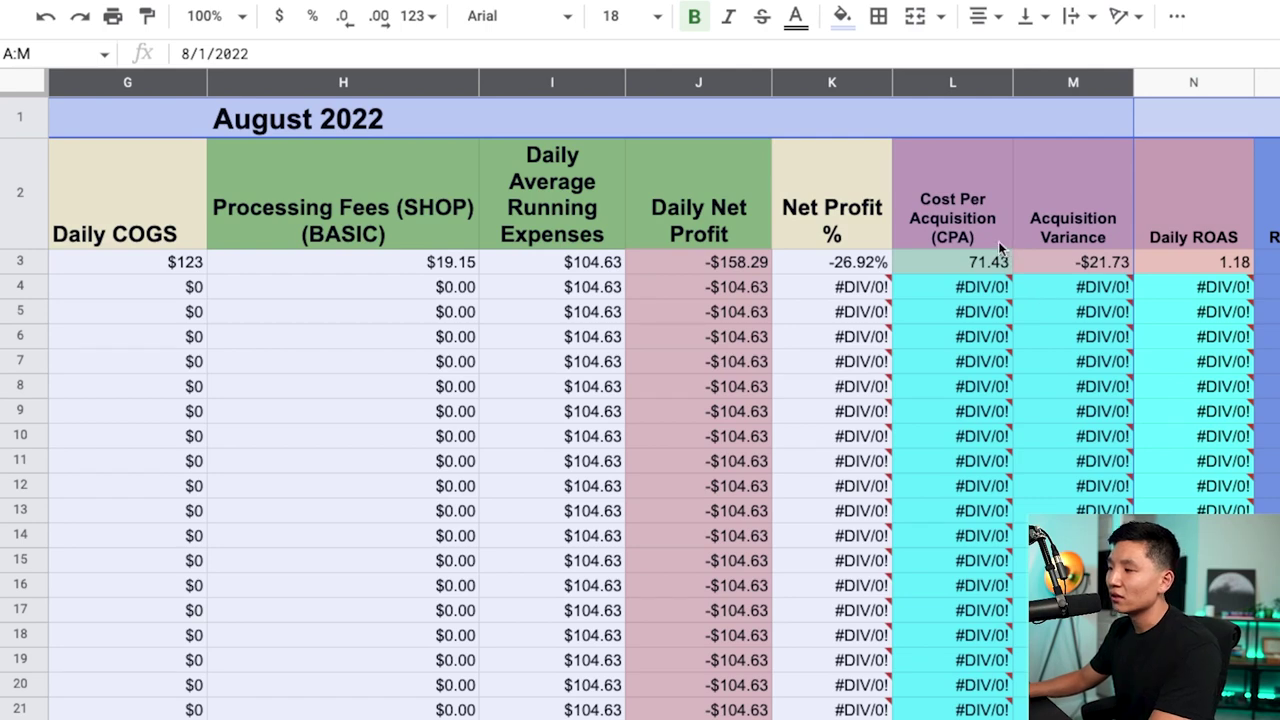
pyautogui.click(955, 195)
pyautogui.click(949, 82)
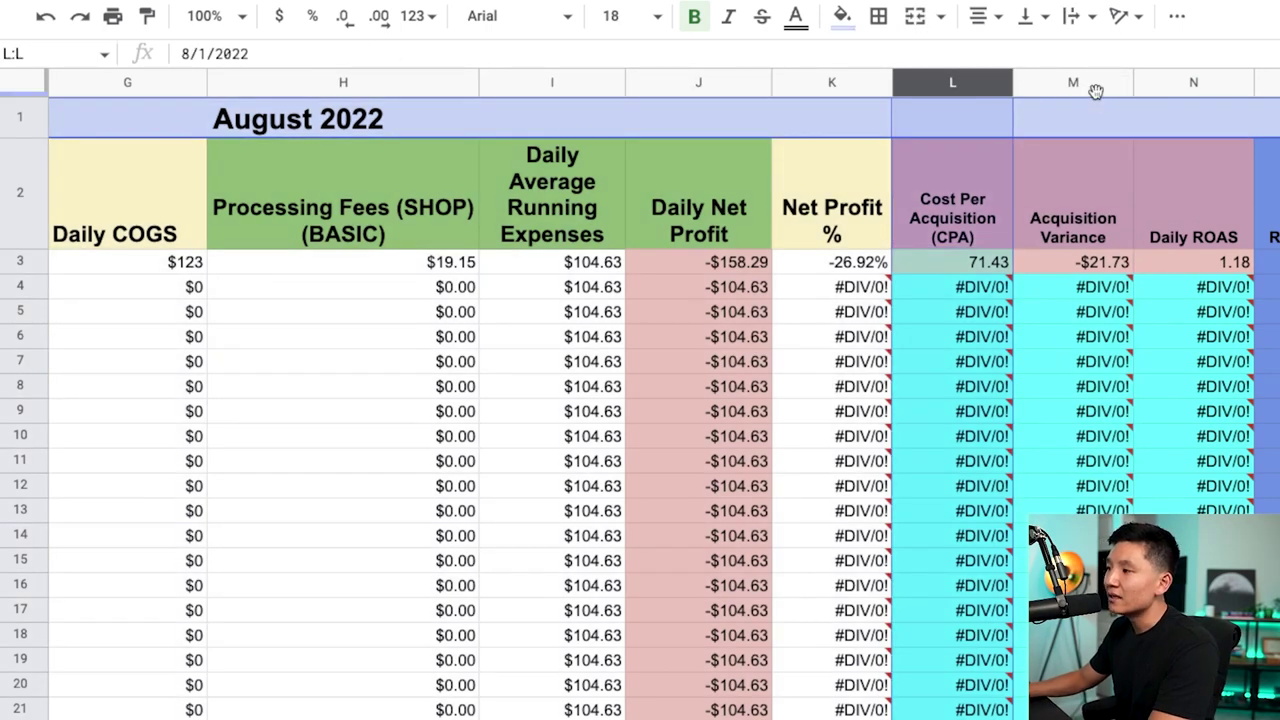
pyautogui.click(1096, 91)
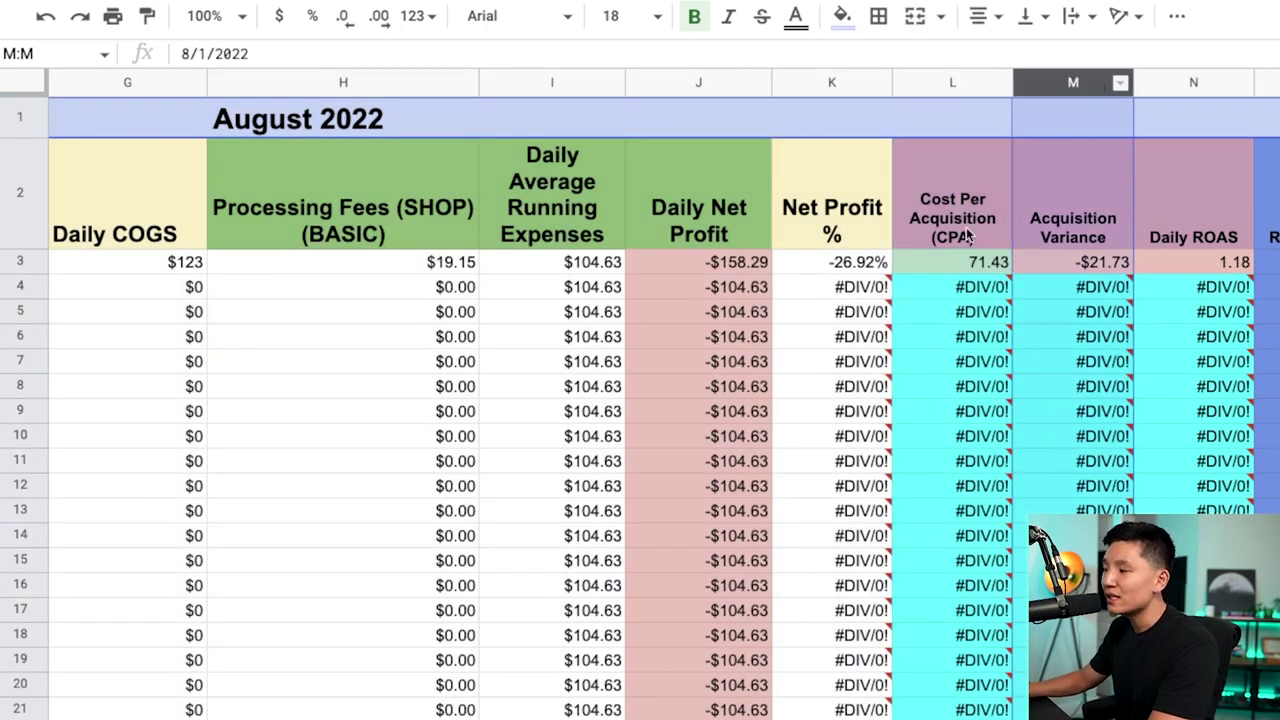
# Set the daily ad spend in the first row (7/1) of the August 2022 sheet to $300.
pyautogui.hscroll(-6, 944, 295)
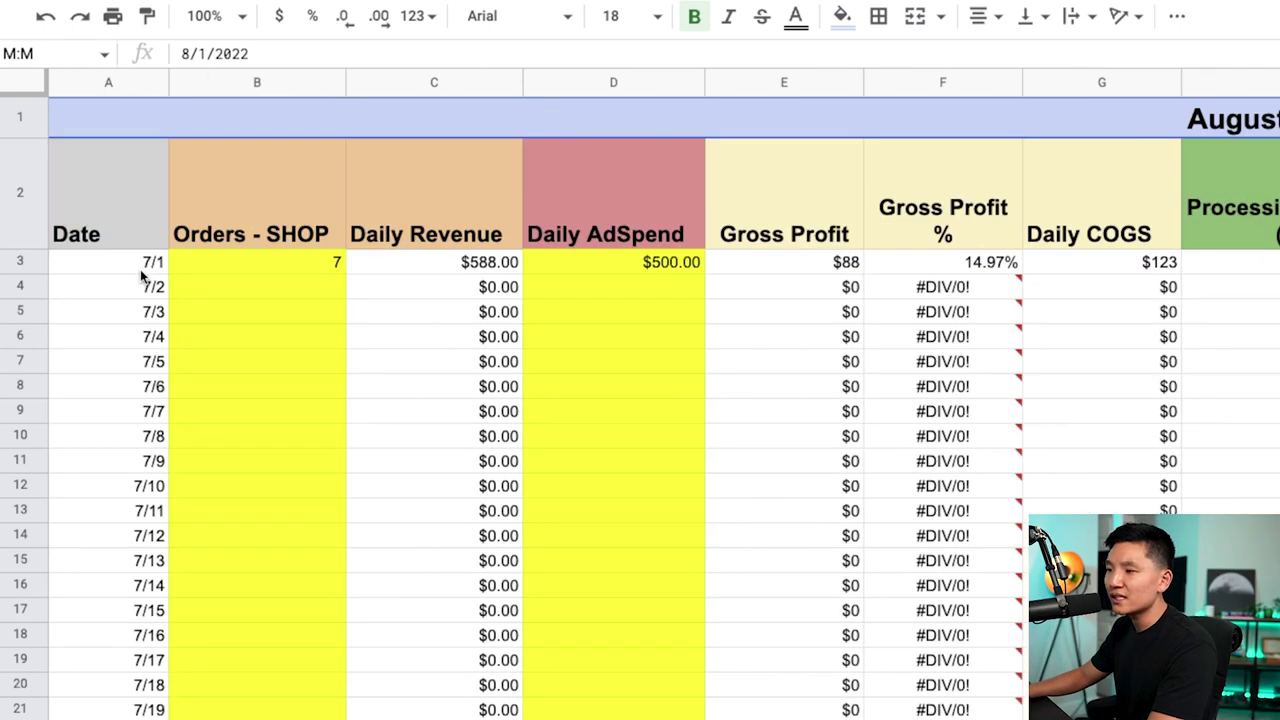
pyautogui.click(253, 267)
pyautogui.click(431, 270)
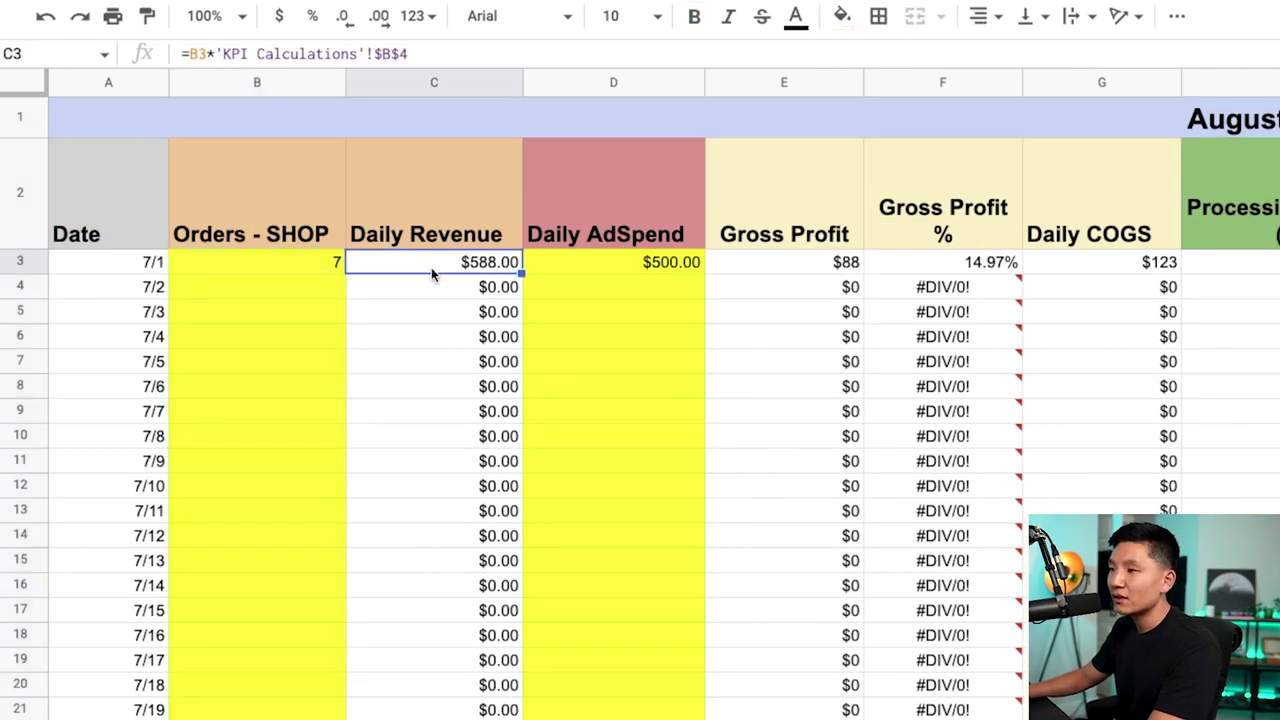
pyautogui.click(620, 270)
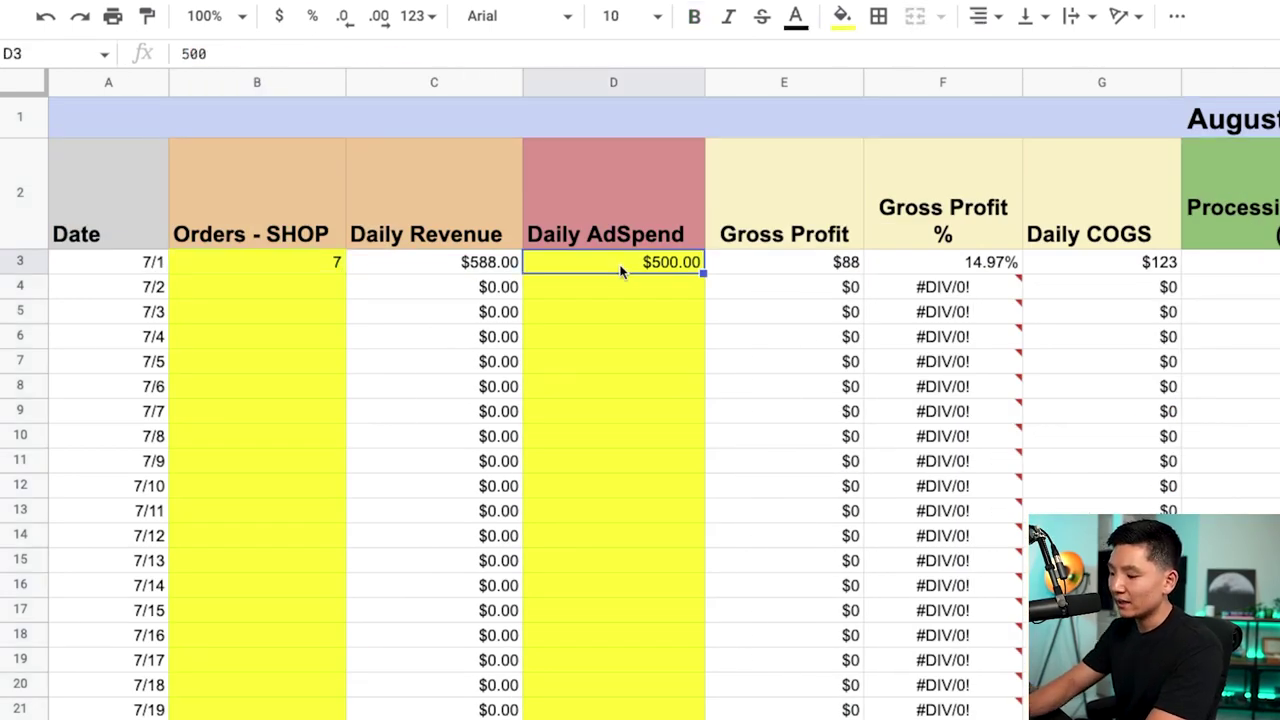
pyautogui.write('300')
pyautogui.press('Return')
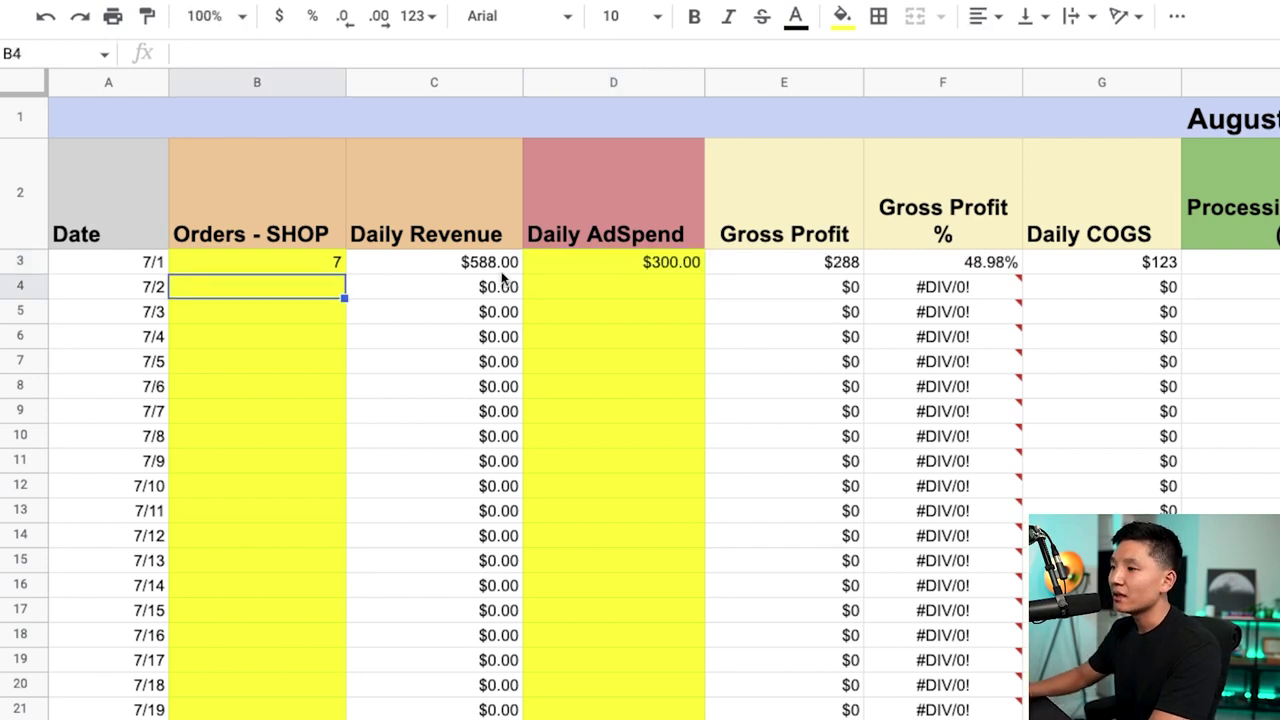
# Enter 8 shop orders and $250 of daily ad spend for 7/2 in the August 2022 sheet.
pyautogui.write('8')
pyautogui.press('Tab')
pyautogui.press('Tab')
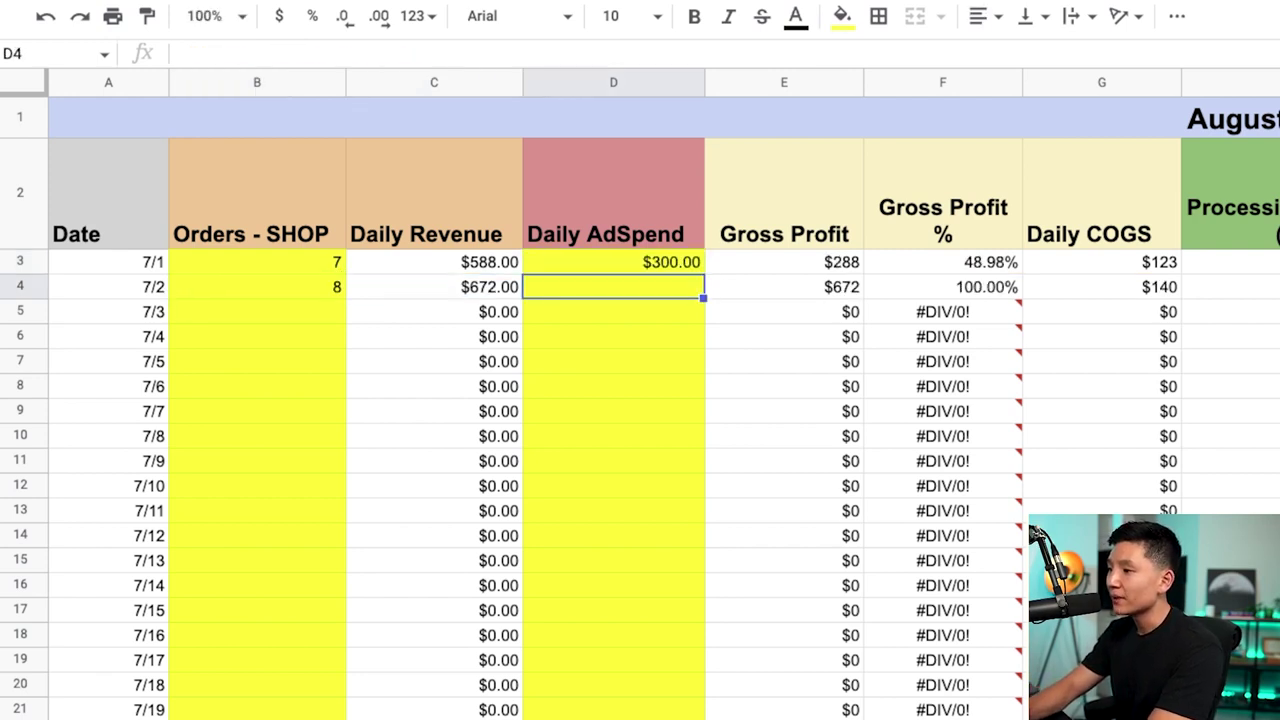
pyautogui.write('250')
pyautogui.press('Return')
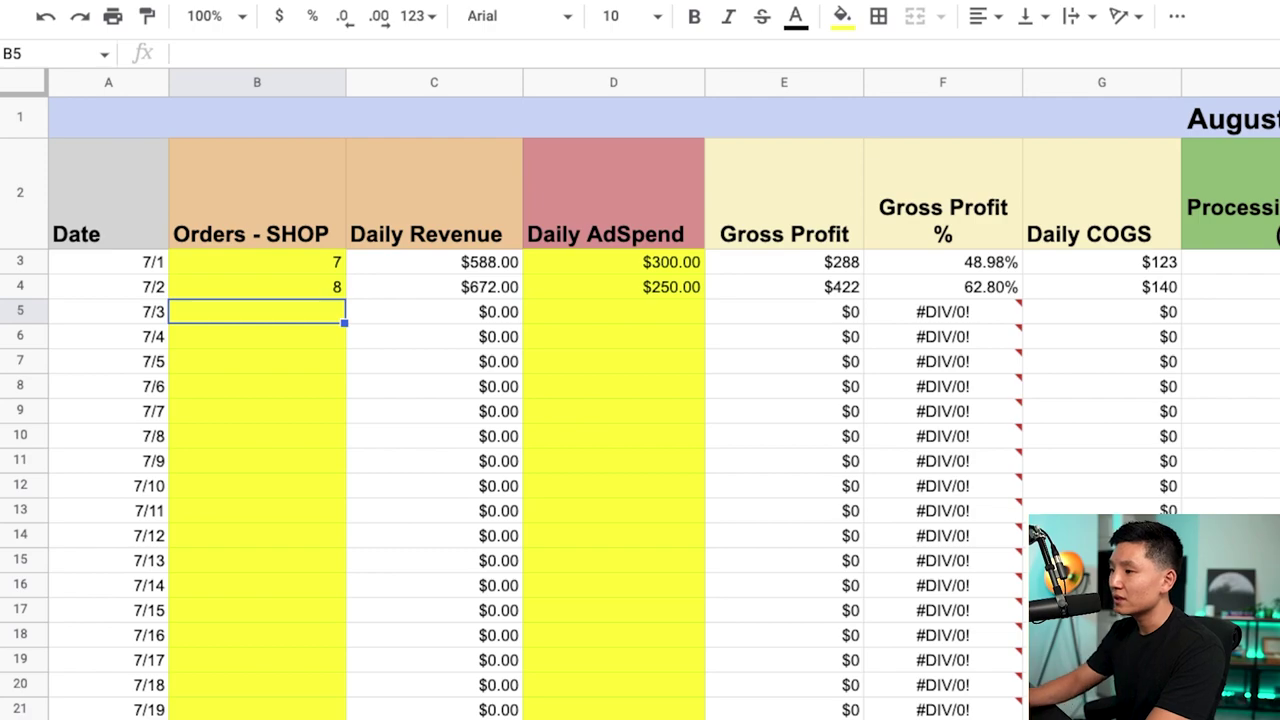
# Enter 6 shop orders and $300 of daily ad spend for 7/3 in the August 2022 sheet.
pyautogui.write('6')
pyautogui.press('Tab')
pyautogui.press('Tab')
pyautogui.write('300')
pyautogui.press('Return')
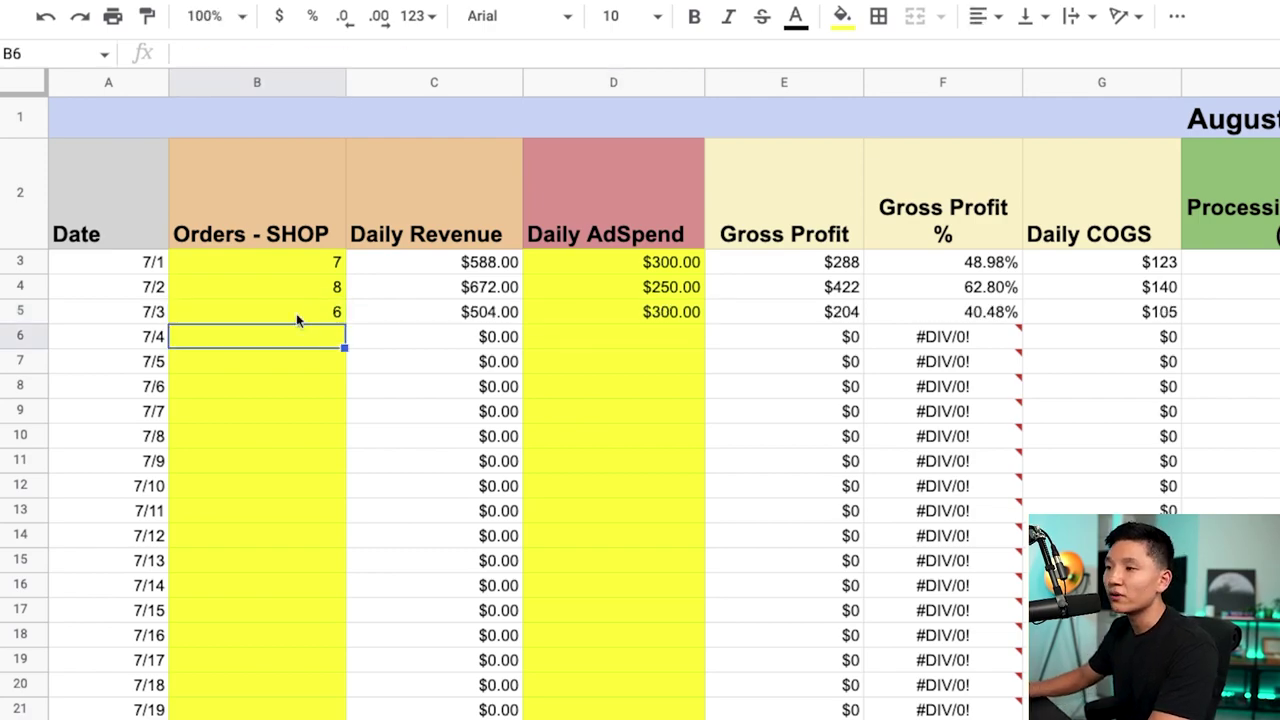
# Inspect the Cost Per Acquisition formulas for the three filled-in days of August 2022.
pyautogui.hscroll(10, 297, 318)
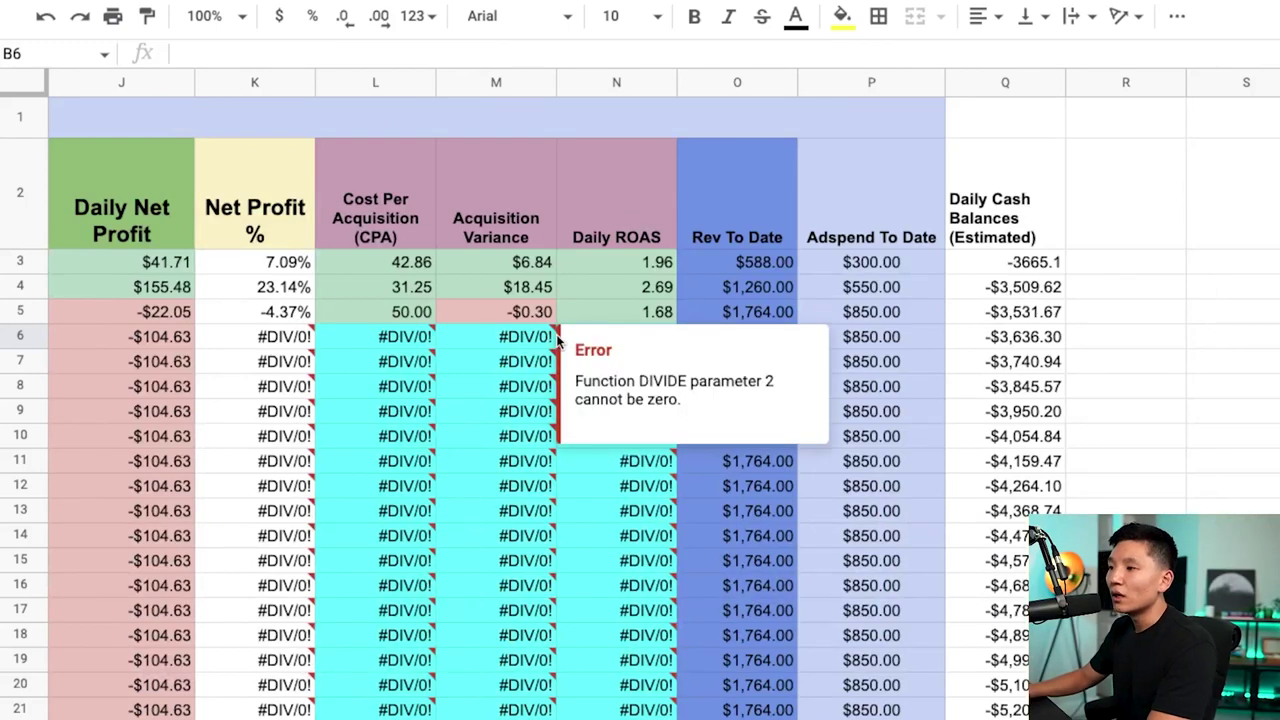
pyautogui.hscroll(-4, 480, 358)
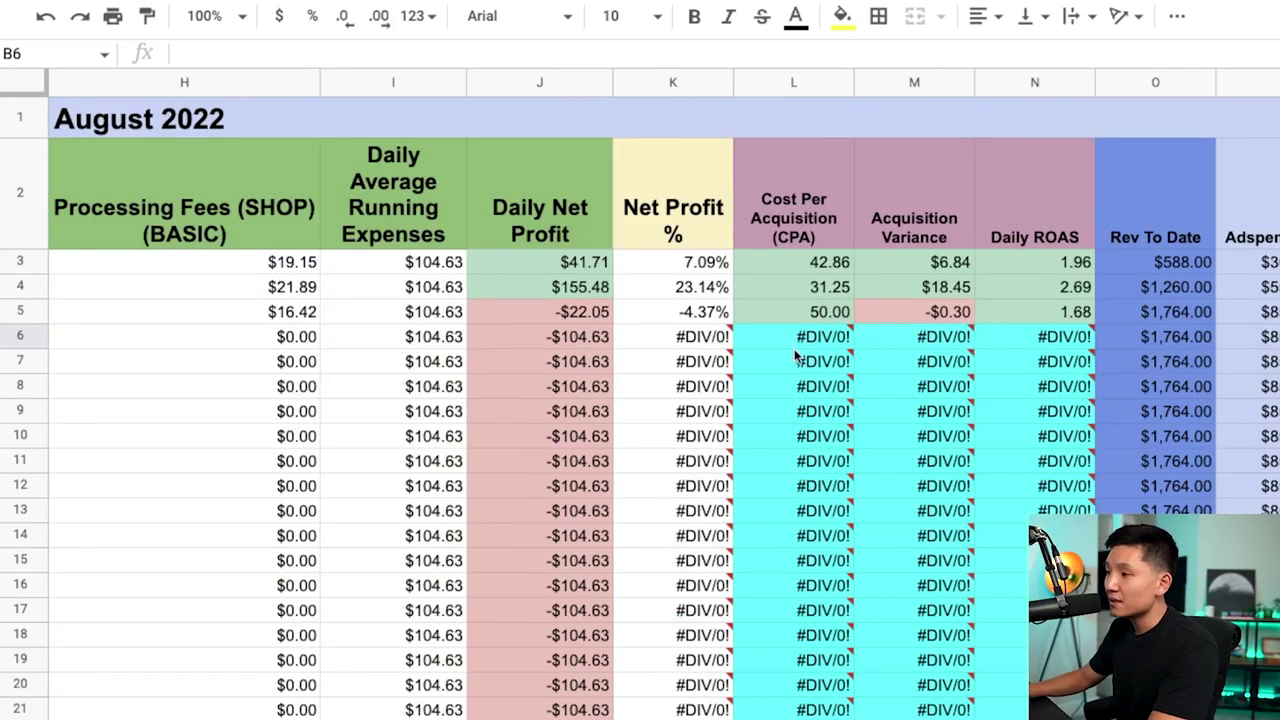
pyautogui.click(803, 90)
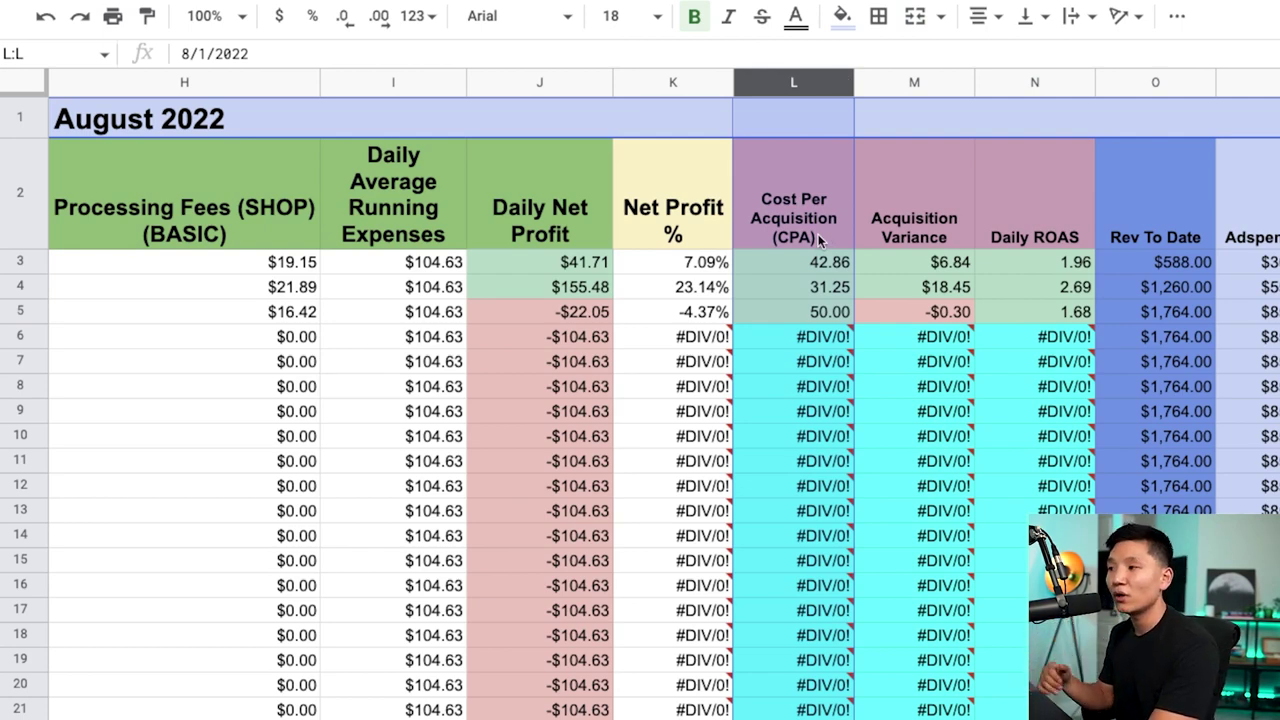
pyautogui.click(822, 287)
pyautogui.press('Up')
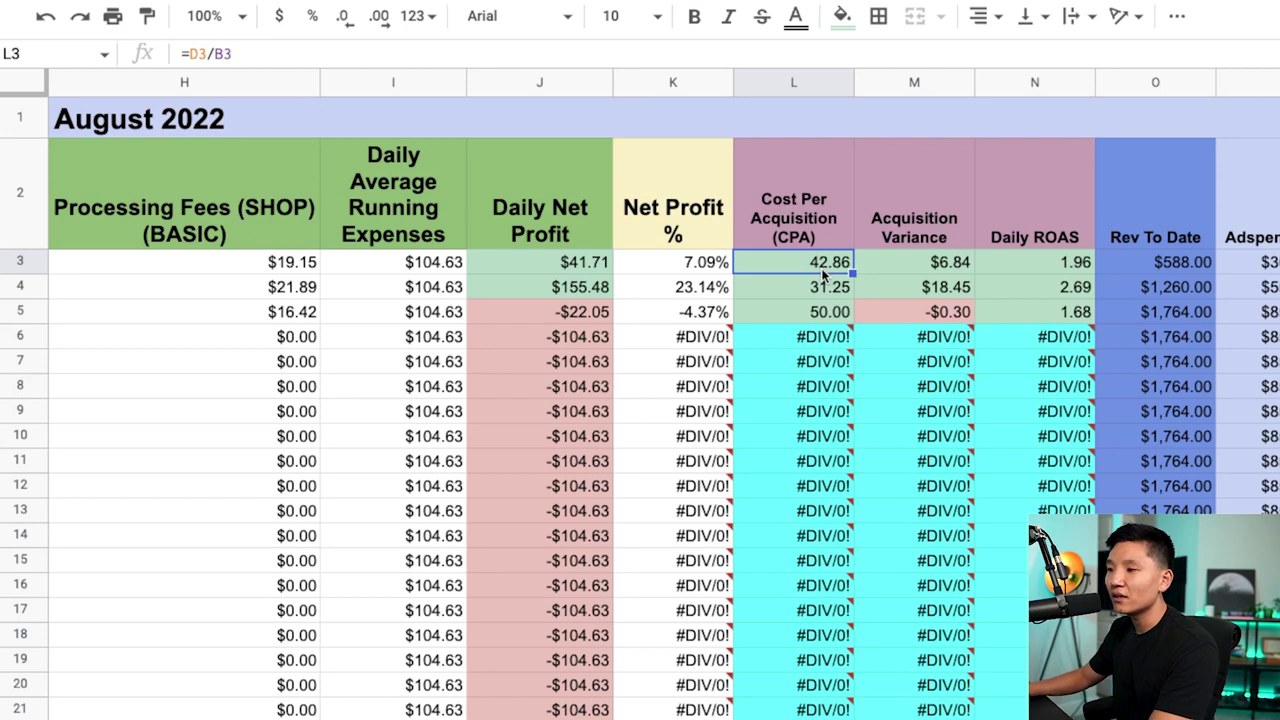
pyautogui.click(822, 287)
pyautogui.click(829, 312)
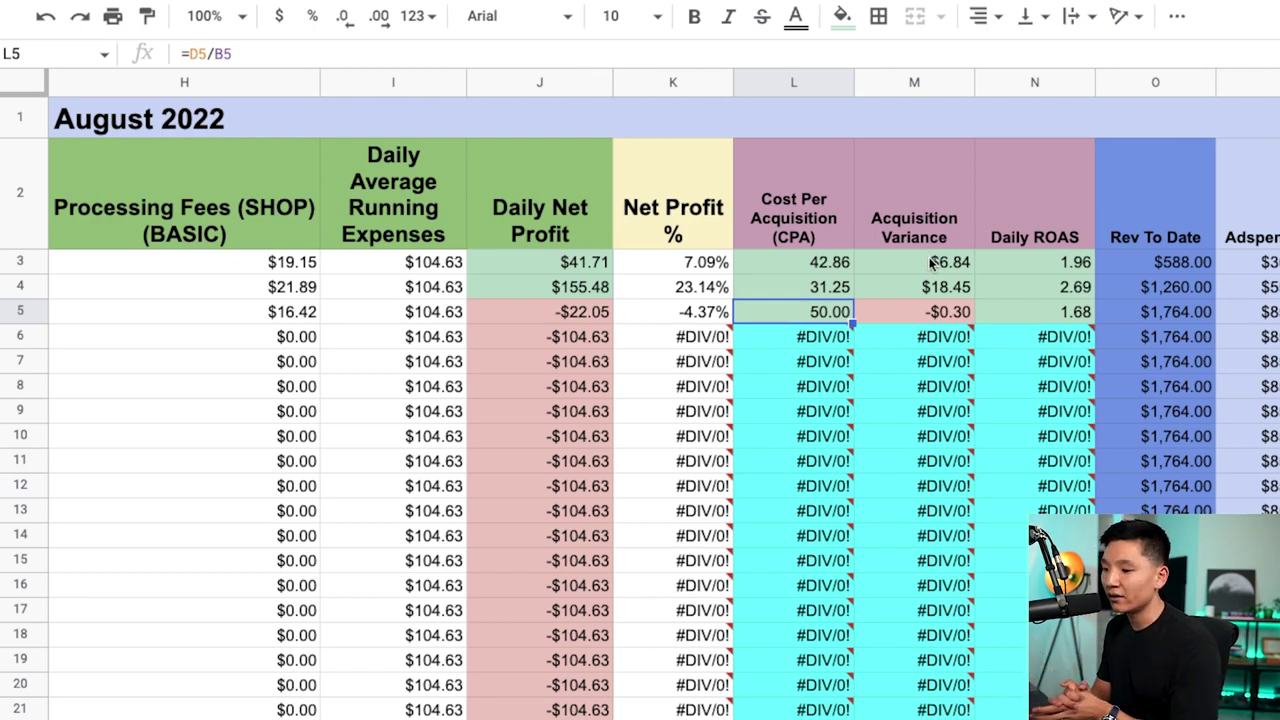
# Inspect the Acquisition Variance formulas for the three filled-in days and compare the 7/3 variance with its CPA.
pyautogui.moveTo(930, 262); pyautogui.dragTo(932, 315)
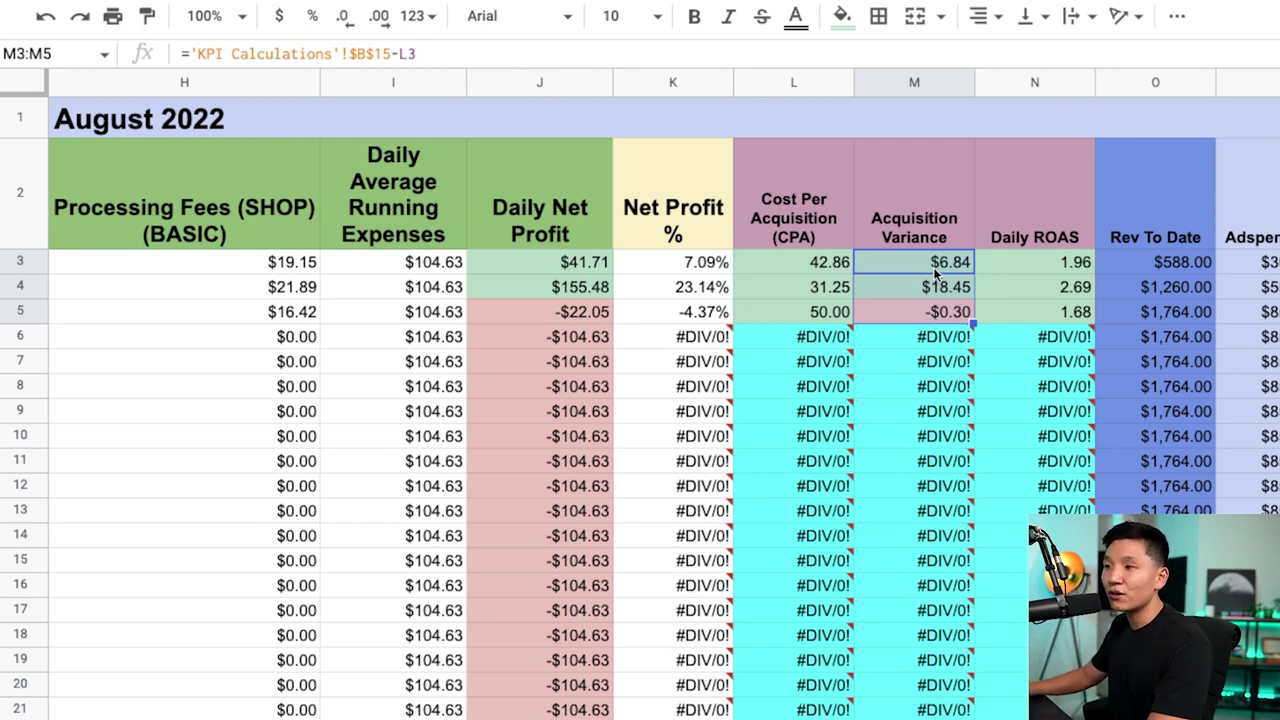
pyautogui.click(938, 310)
pyautogui.moveTo(938, 268); pyautogui.dragTo(940, 318)
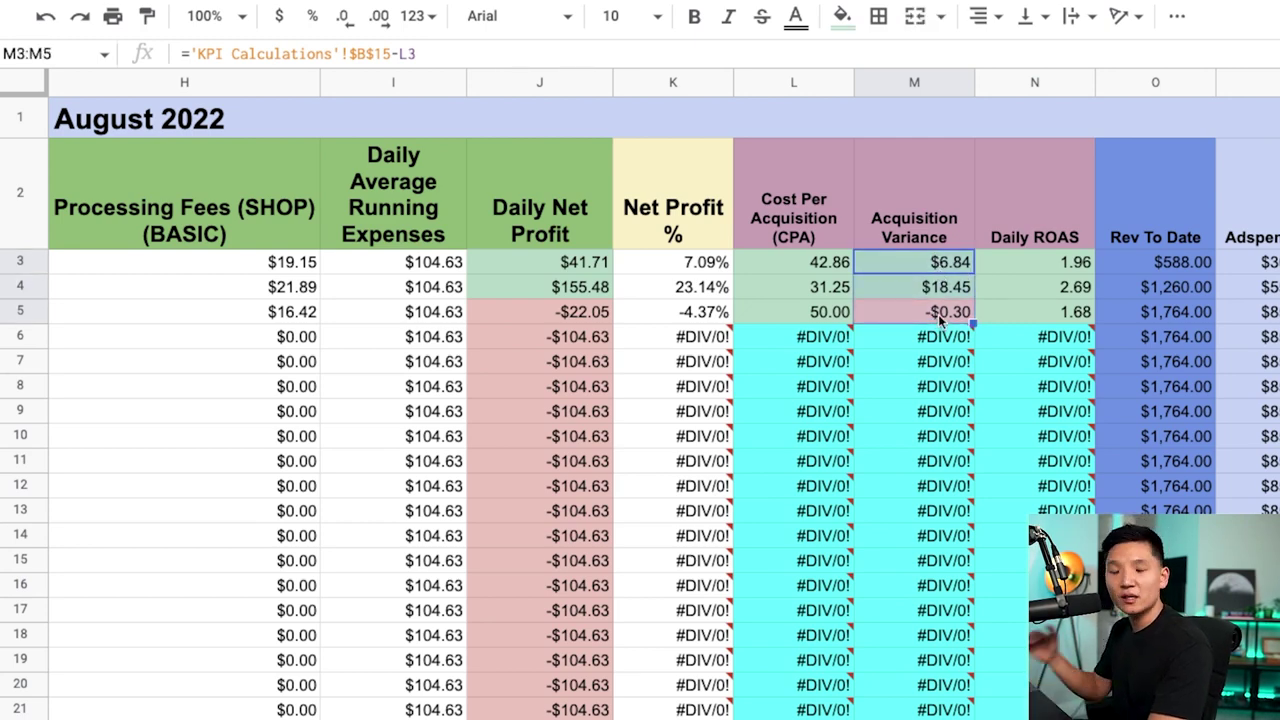
pyautogui.click(940, 318)
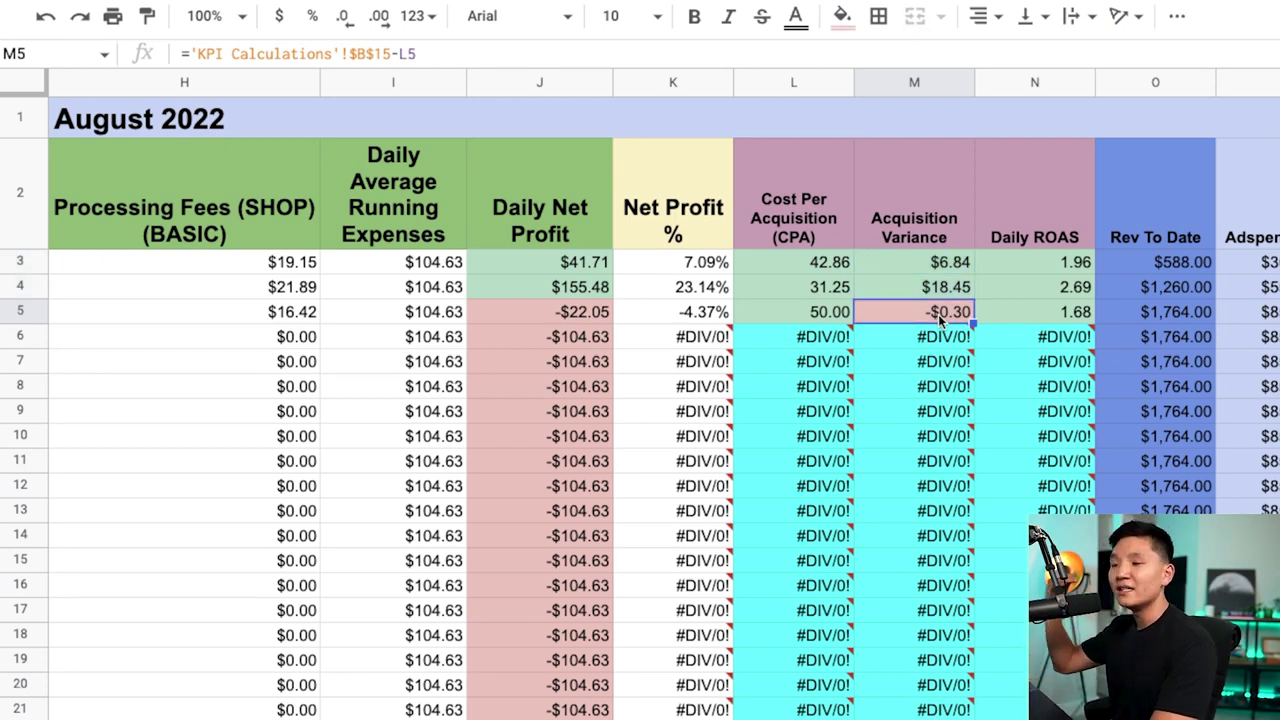
pyautogui.click(819, 314)
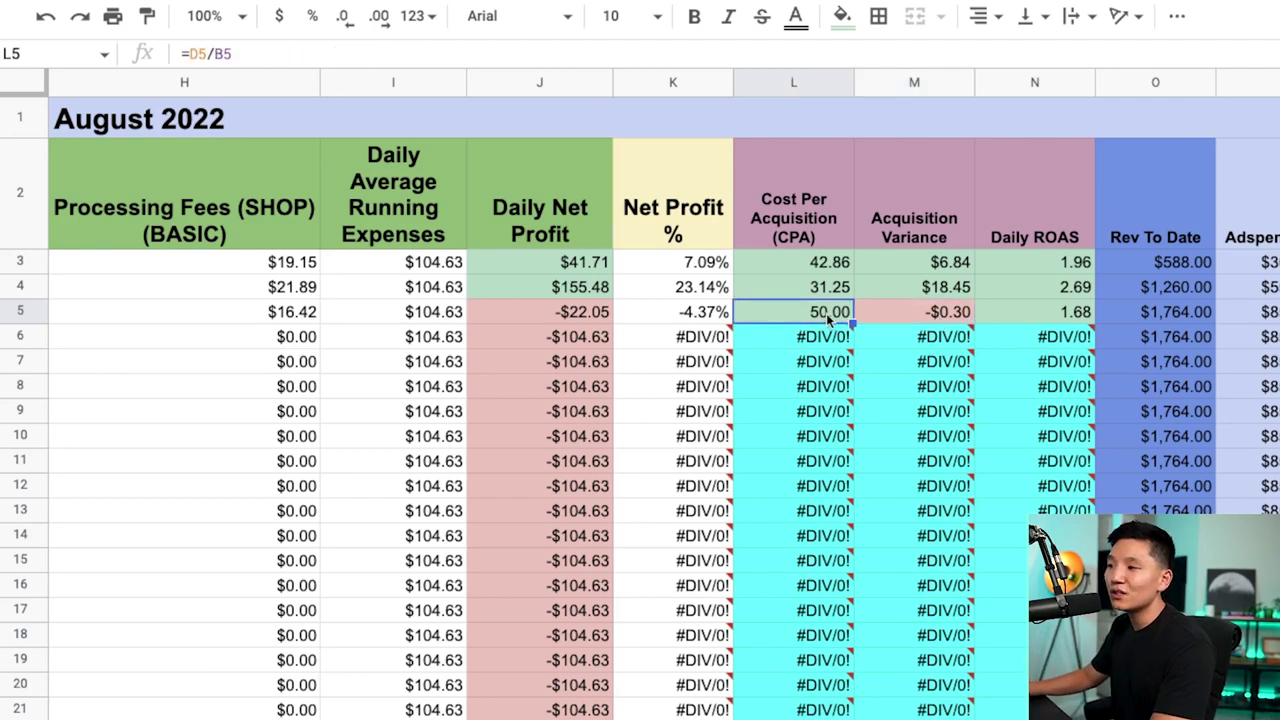
pyautogui.click(935, 318)
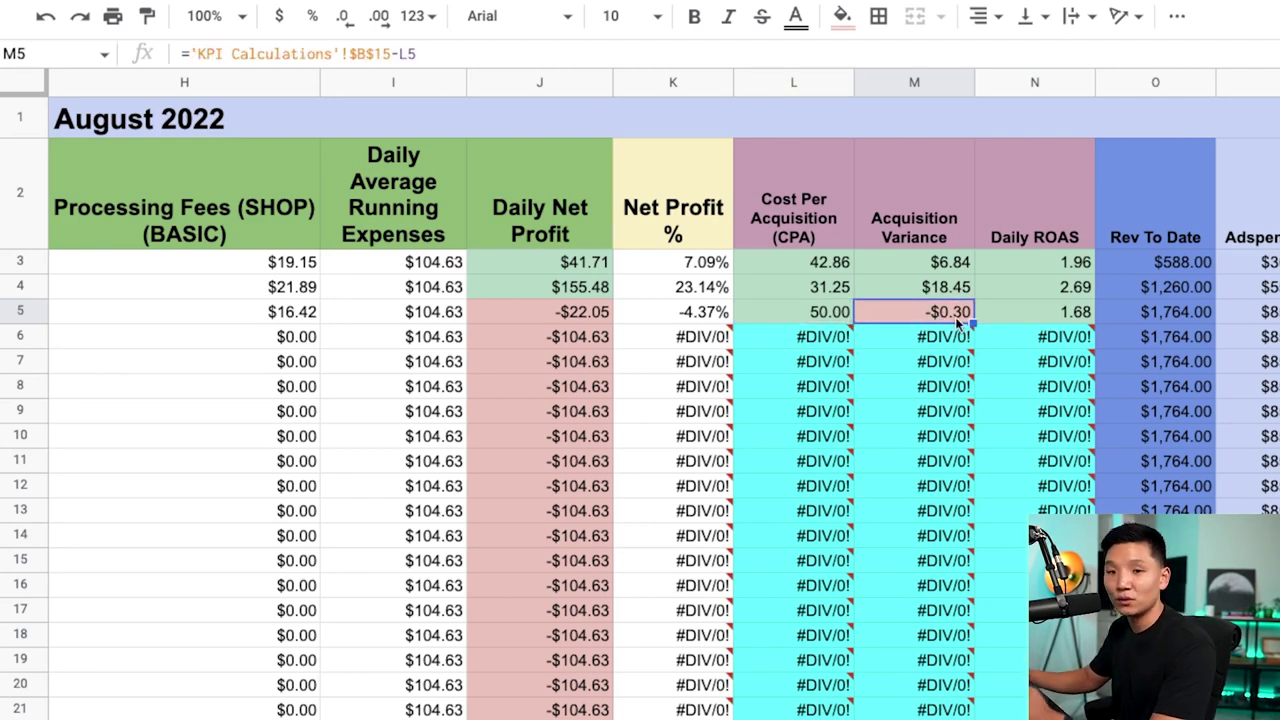
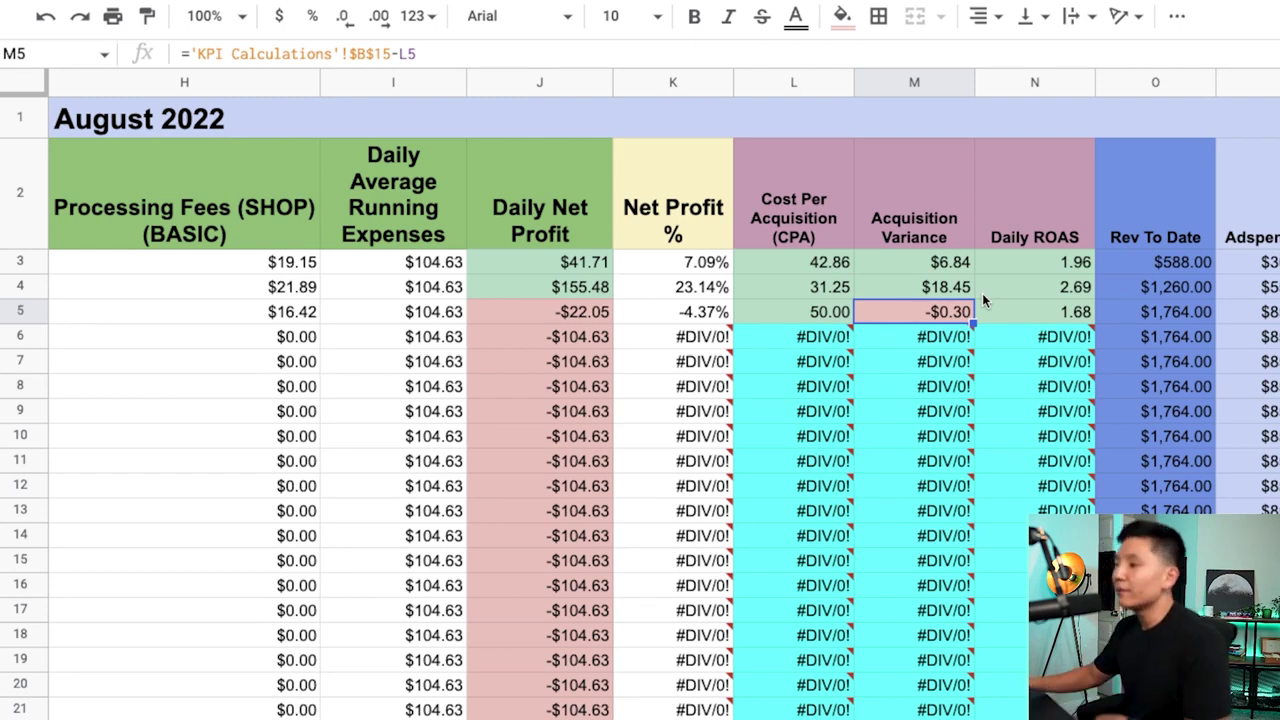
# Check the 7/3 daily net profit, and clear the rent amount in the Monthly Running Expenses sheet.
pyautogui.click(545, 81)
pyautogui.click(567, 316)
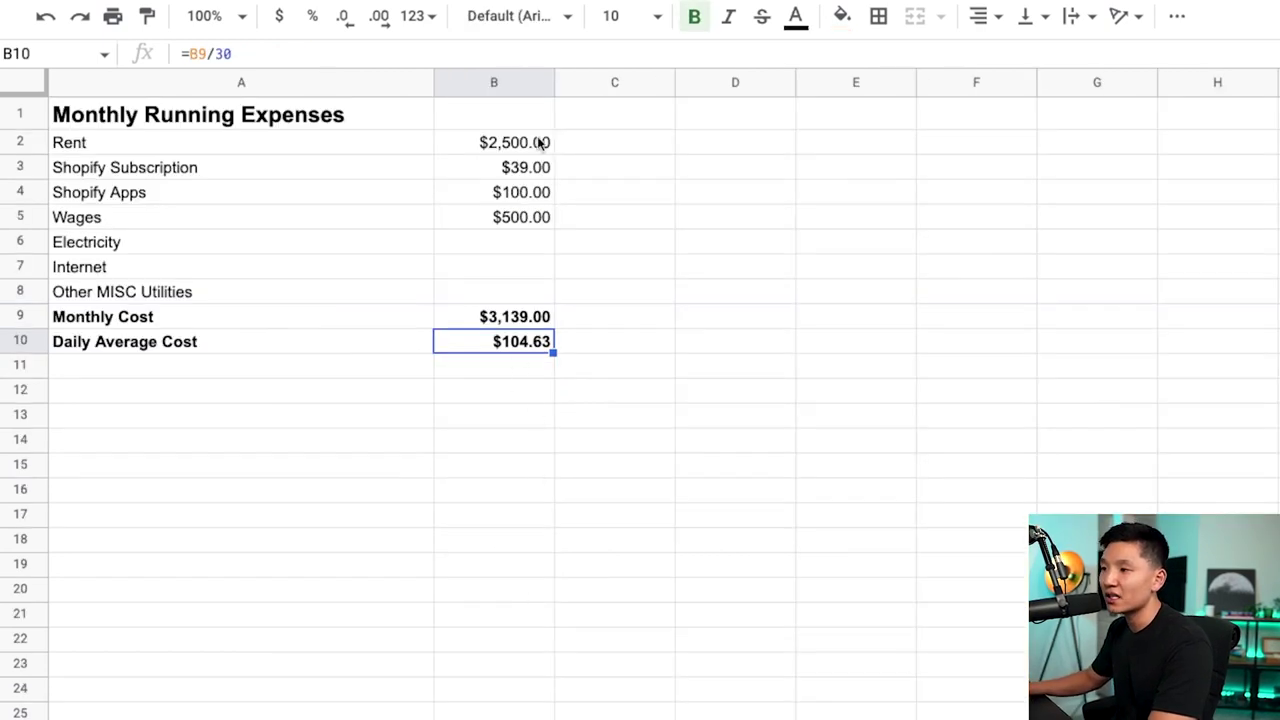
pyautogui.click(528, 148)
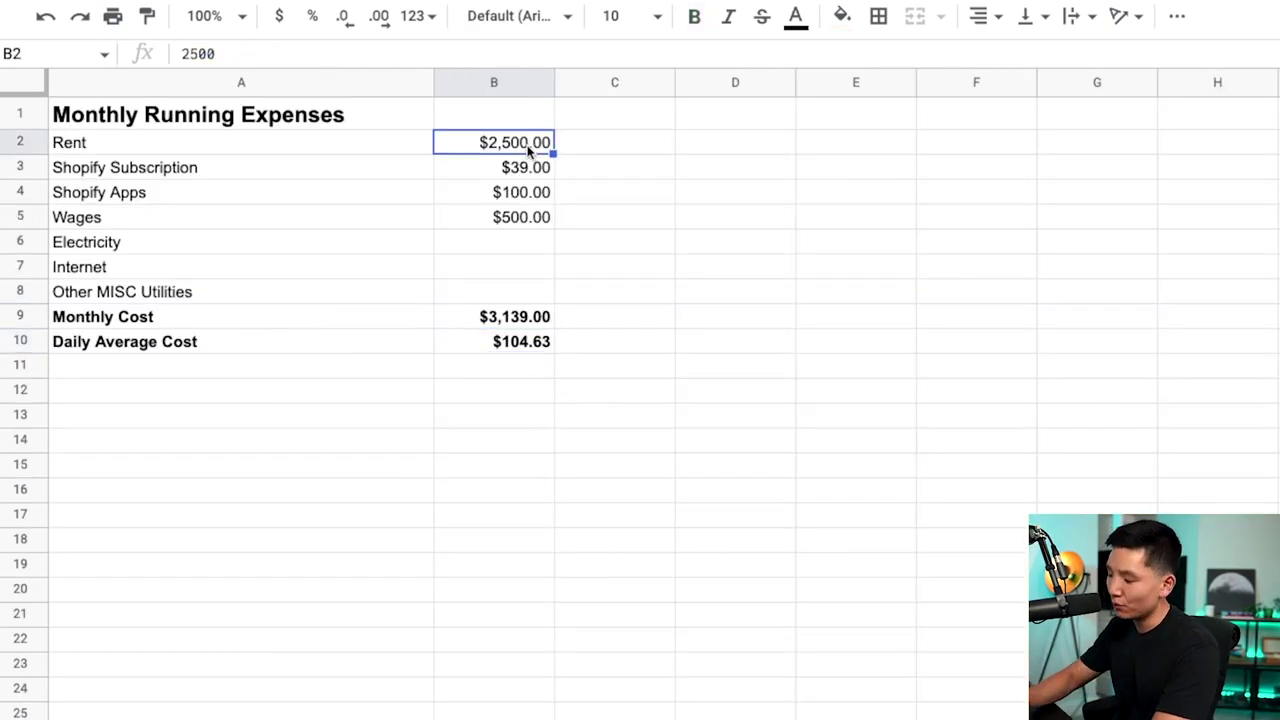
pyautogui.press('Delete')
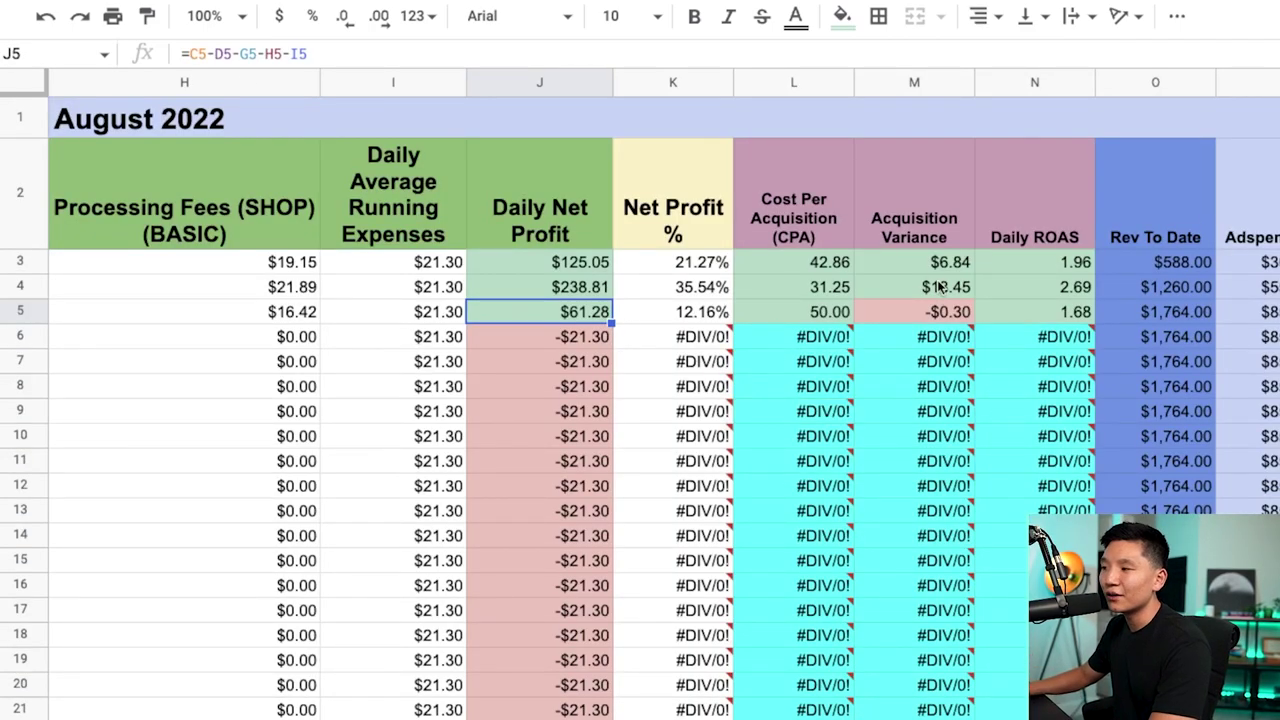
# Compare the acquisition variance and daily net profit of the three days with the 30% and 20% target costs in KPI Calculations.
pyautogui.moveTo(940, 266); pyautogui.dragTo(946, 315)
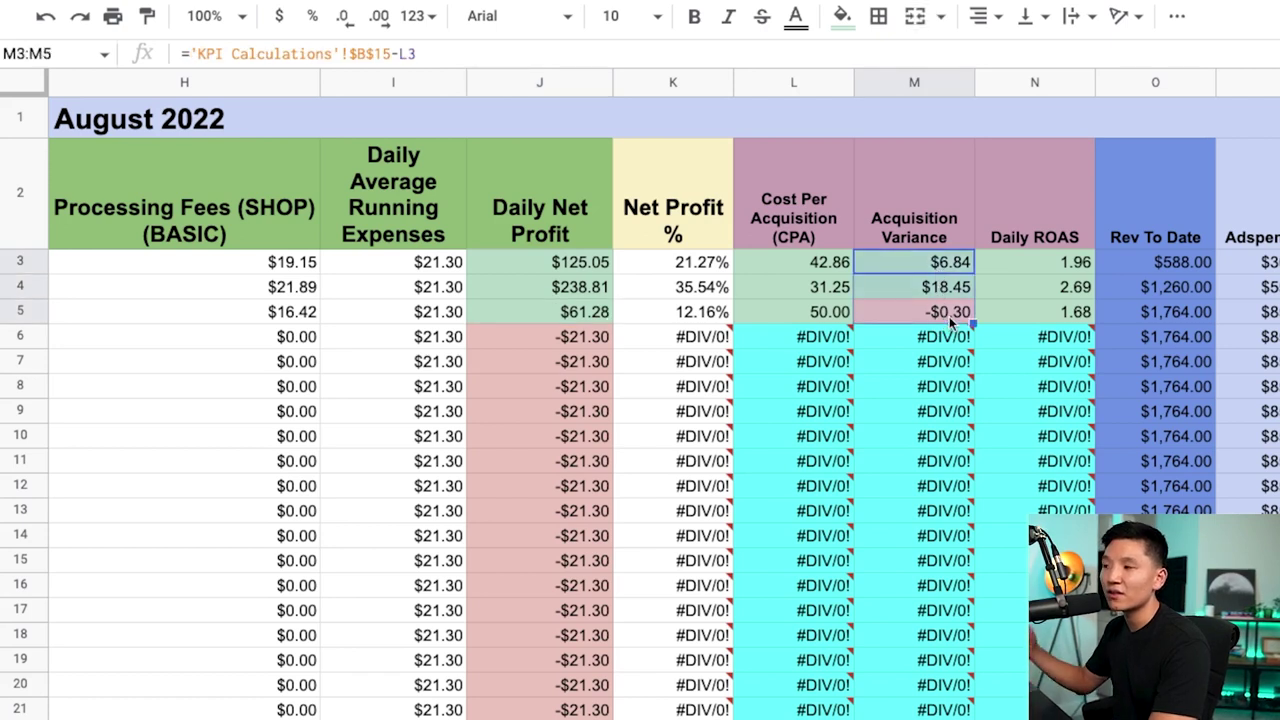
pyautogui.moveTo(563, 264); pyautogui.dragTo(566, 316)
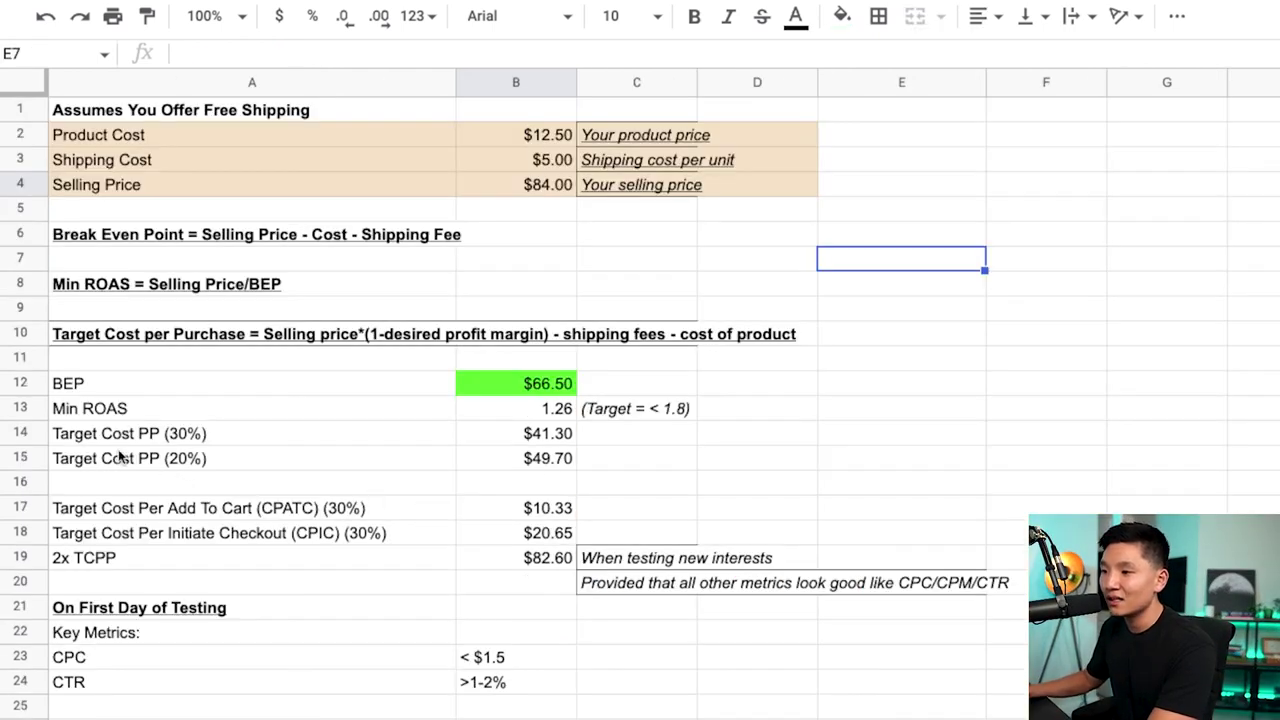
pyautogui.moveTo(346, 443); pyautogui.dragTo(523, 457)
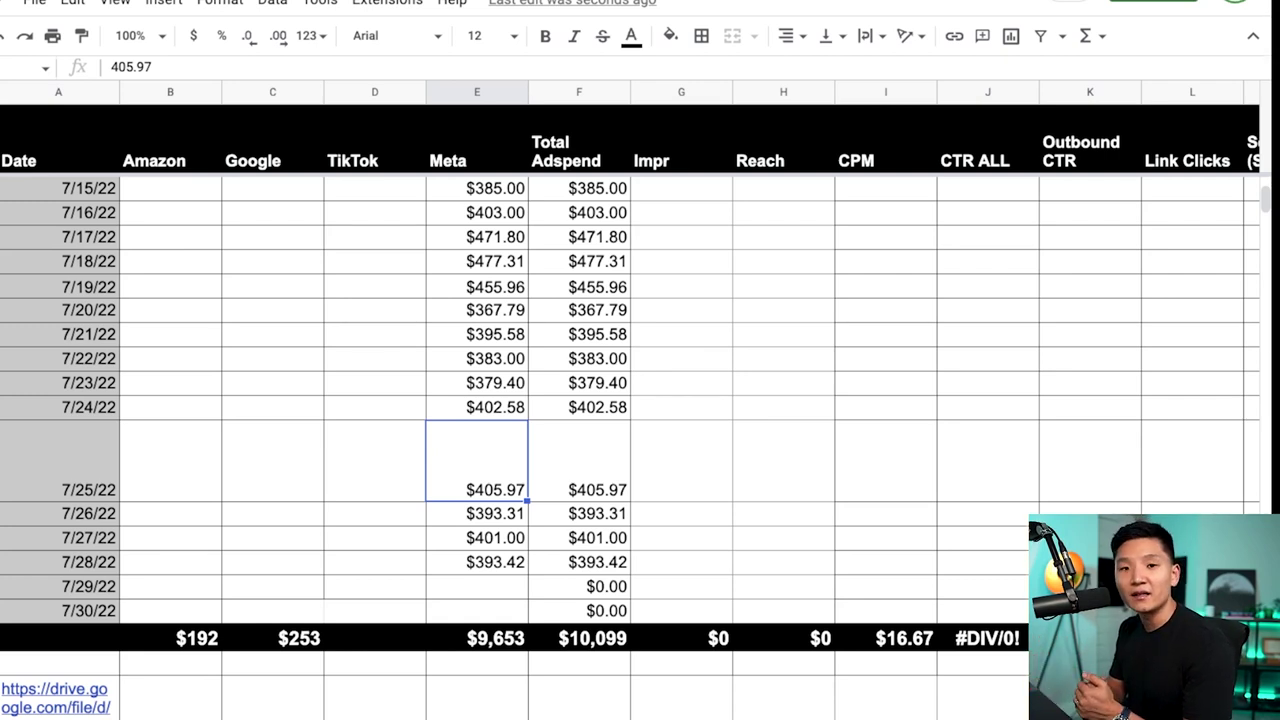
# Examine the filled-in July ad performance tracker from the ad spend columns across to variance, eROAS, net profit and notes.
pyautogui.hscroll(12, 623, 477)
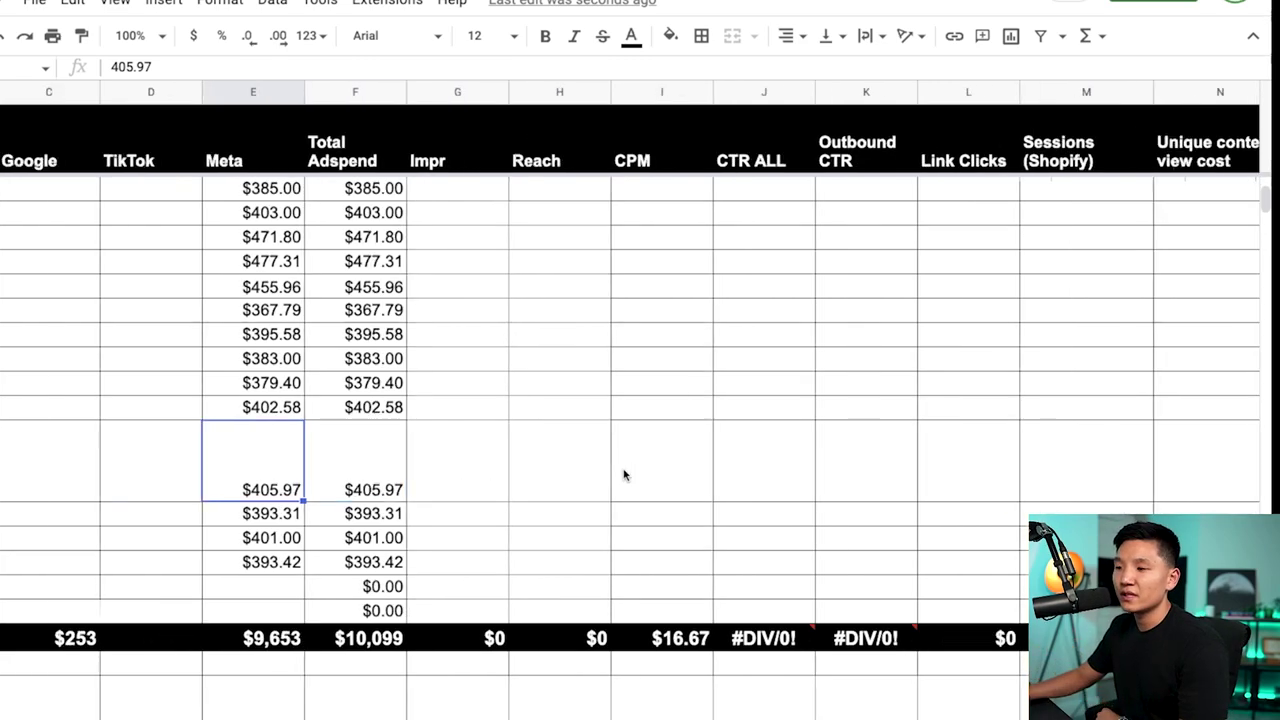
pyautogui.hscroll(8, 623, 477)
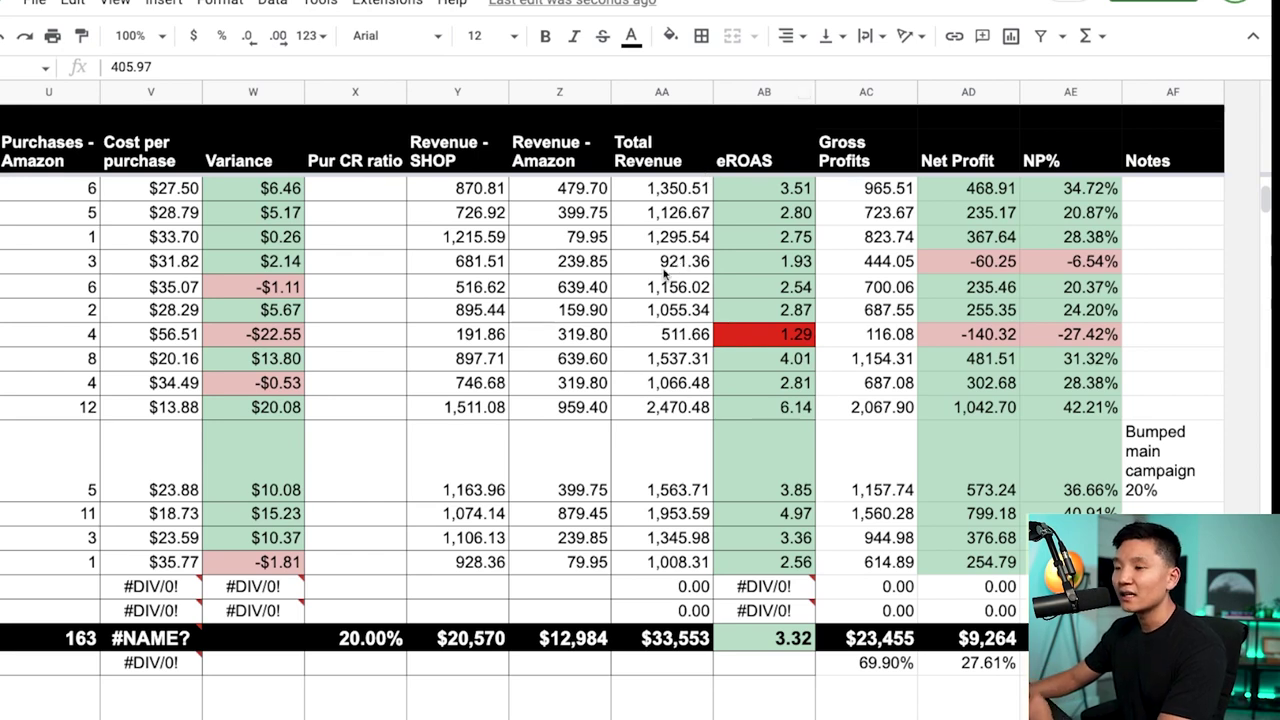
# Examine the Cost per purchase and Variance columns of the July tracker side by side.
pyautogui.click(157, 91)
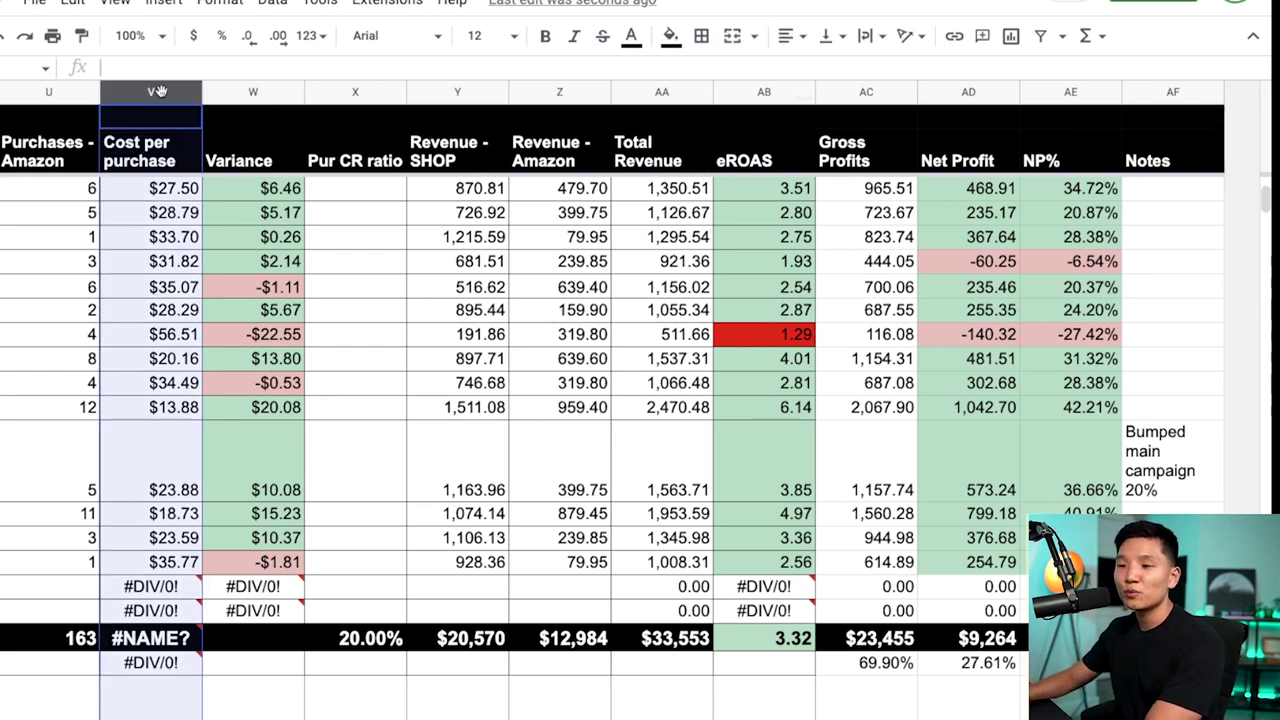
pyautogui.click(214, 91)
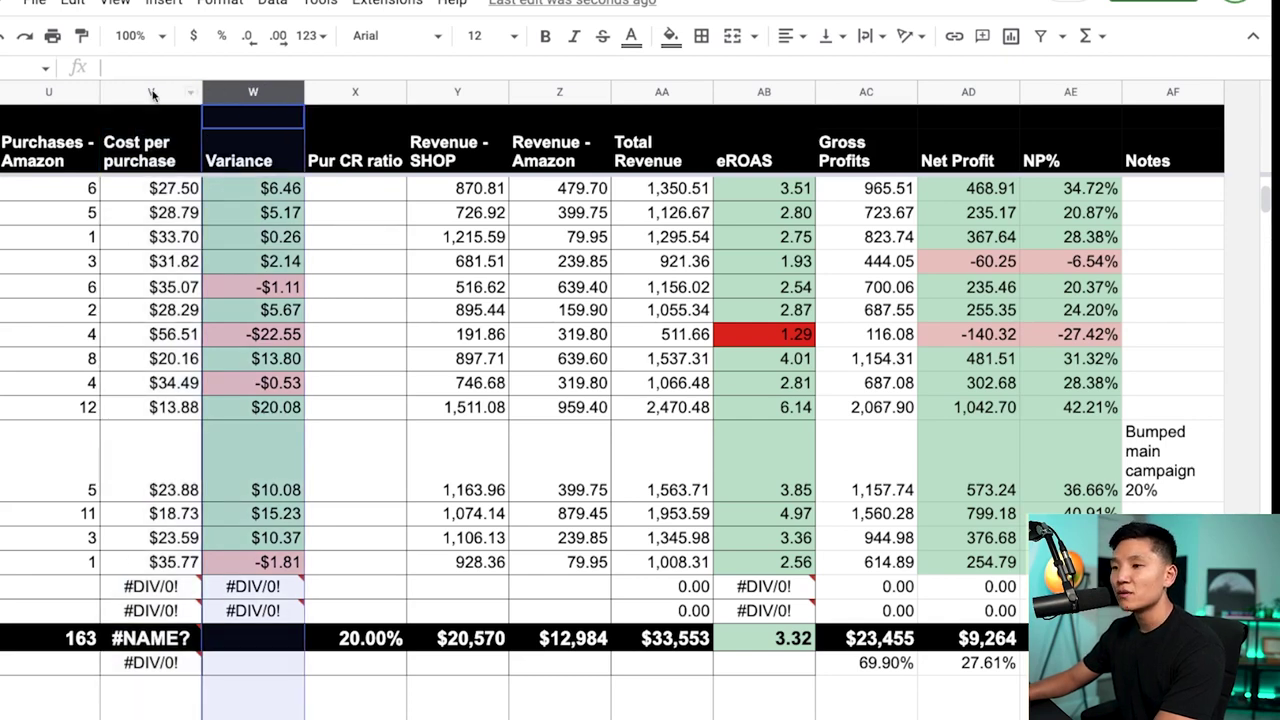
pyautogui.moveTo(157, 91); pyautogui.dragTo(219, 91)
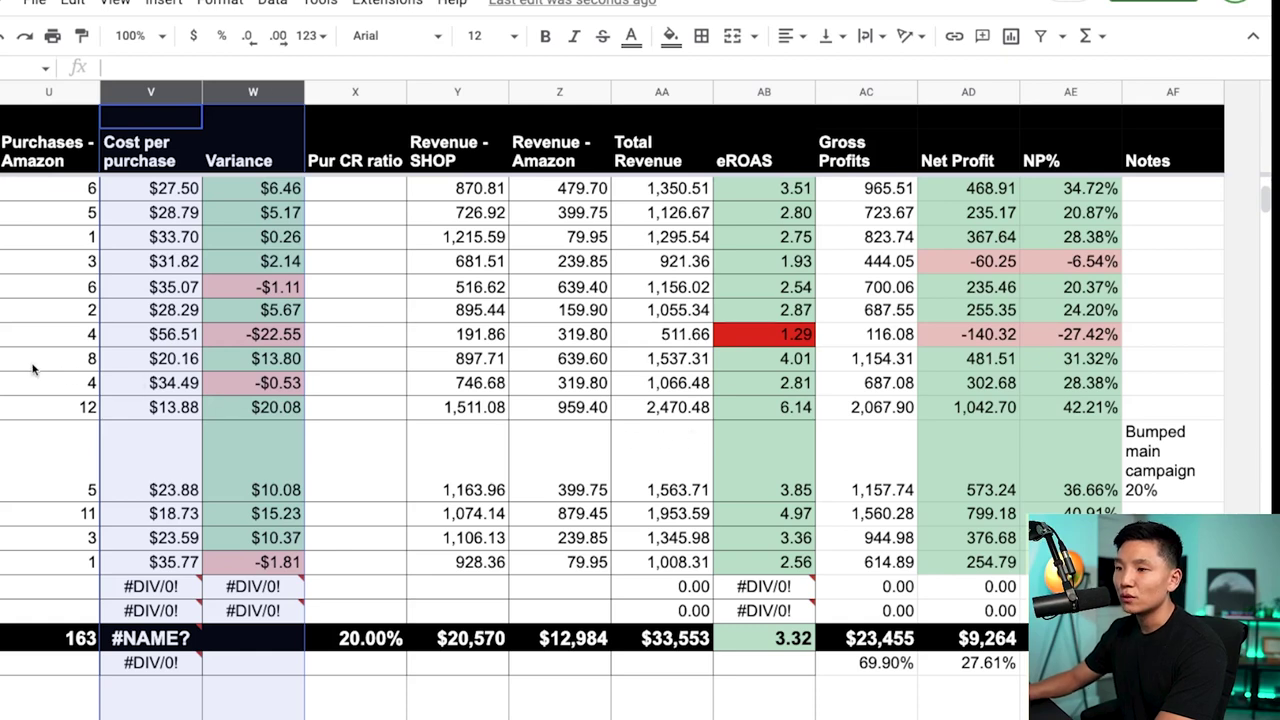
# Review the 7/22 to 7/24 rows from ad spend to net profit, and check each day's acquisition variance.
pyautogui.moveTo(5, 358); pyautogui.dragTo(5, 407)
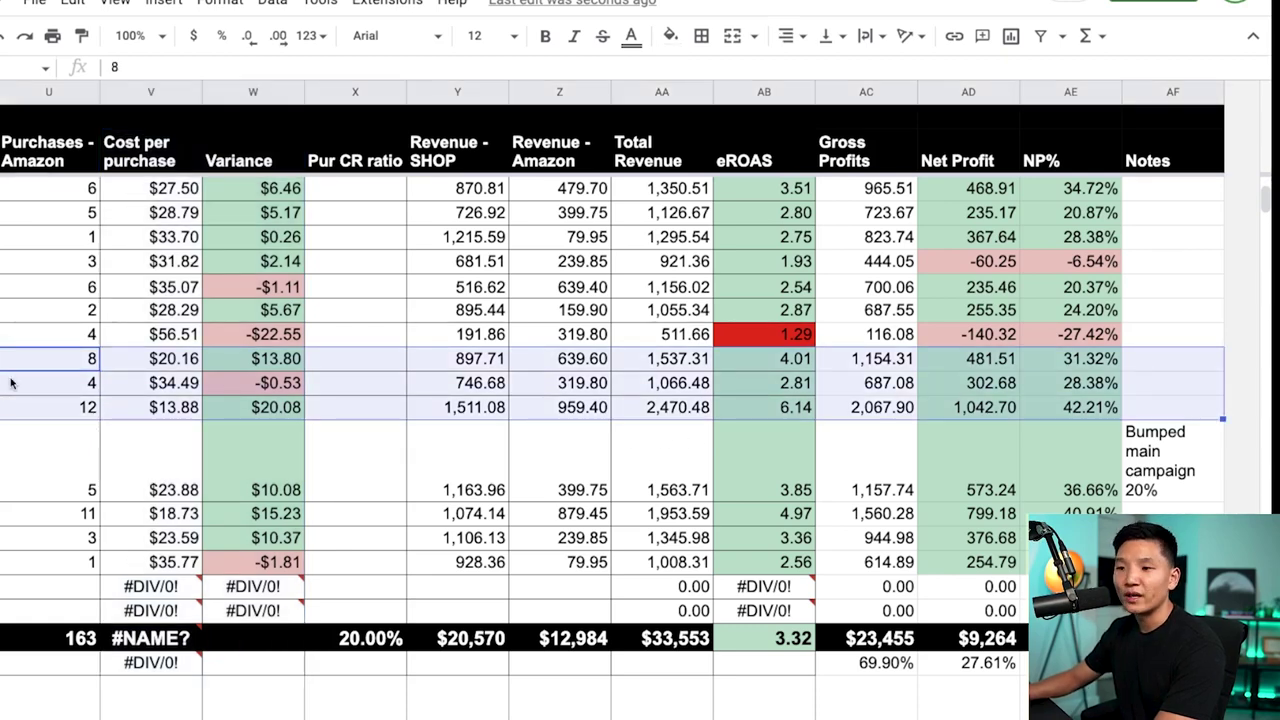
pyautogui.hscroll(-10, 89, 417)
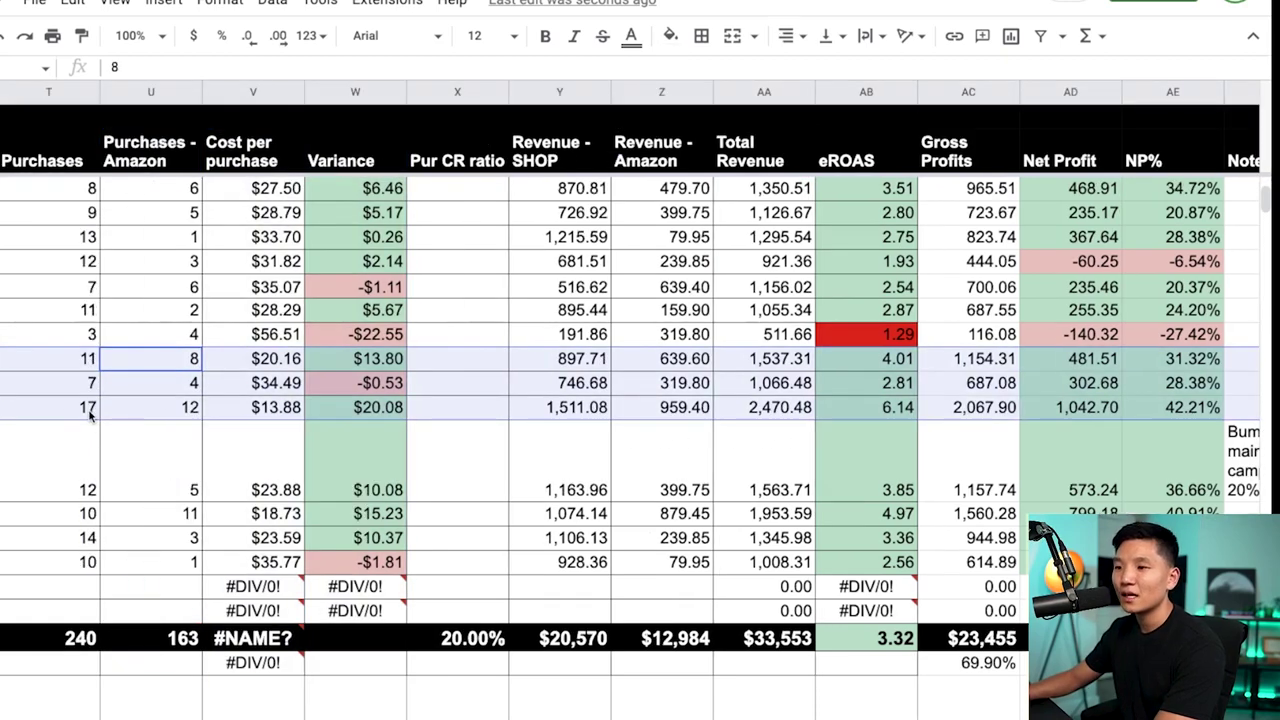
pyautogui.hscroll(-10, 89, 417)
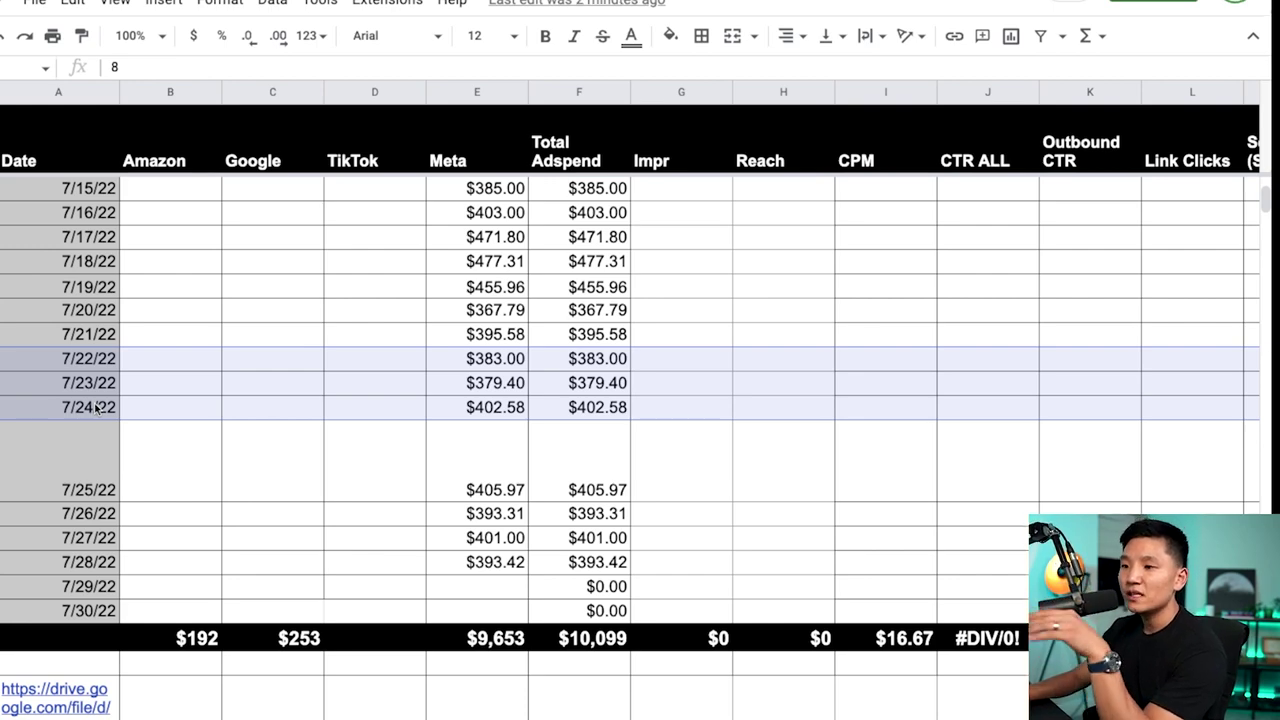
pyautogui.hscroll(18, 96, 407)
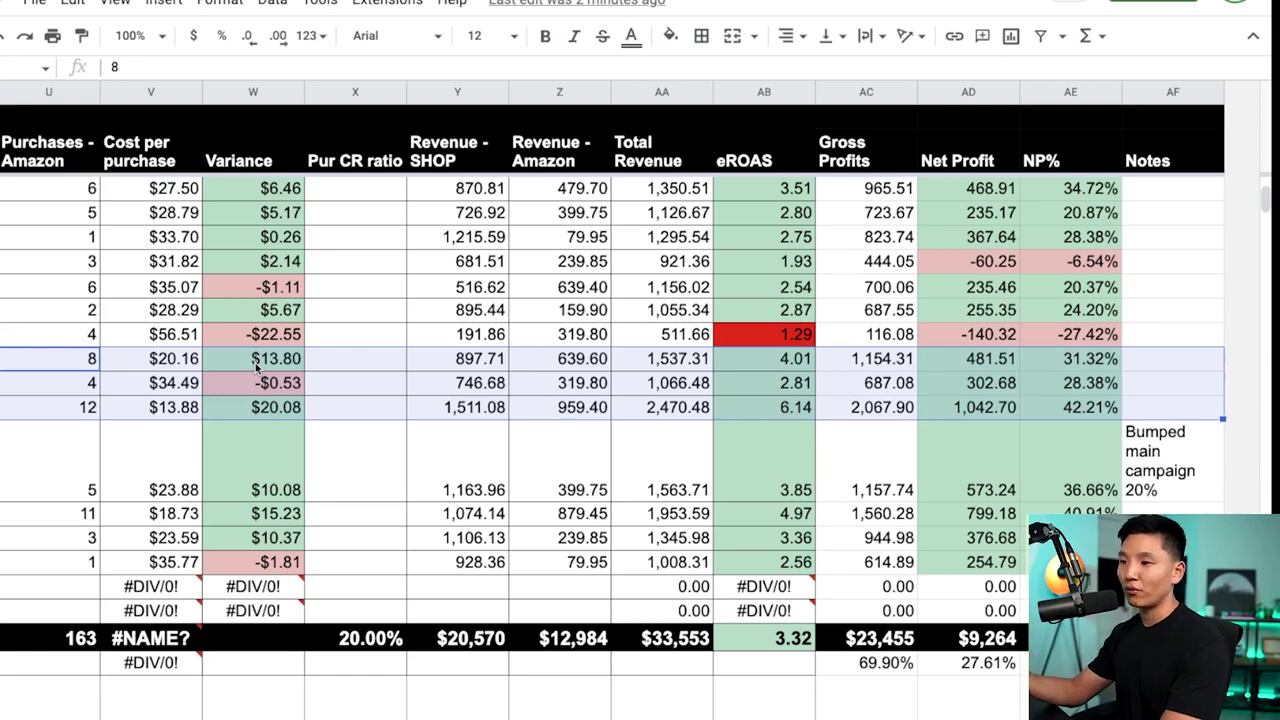
pyautogui.click(251, 392)
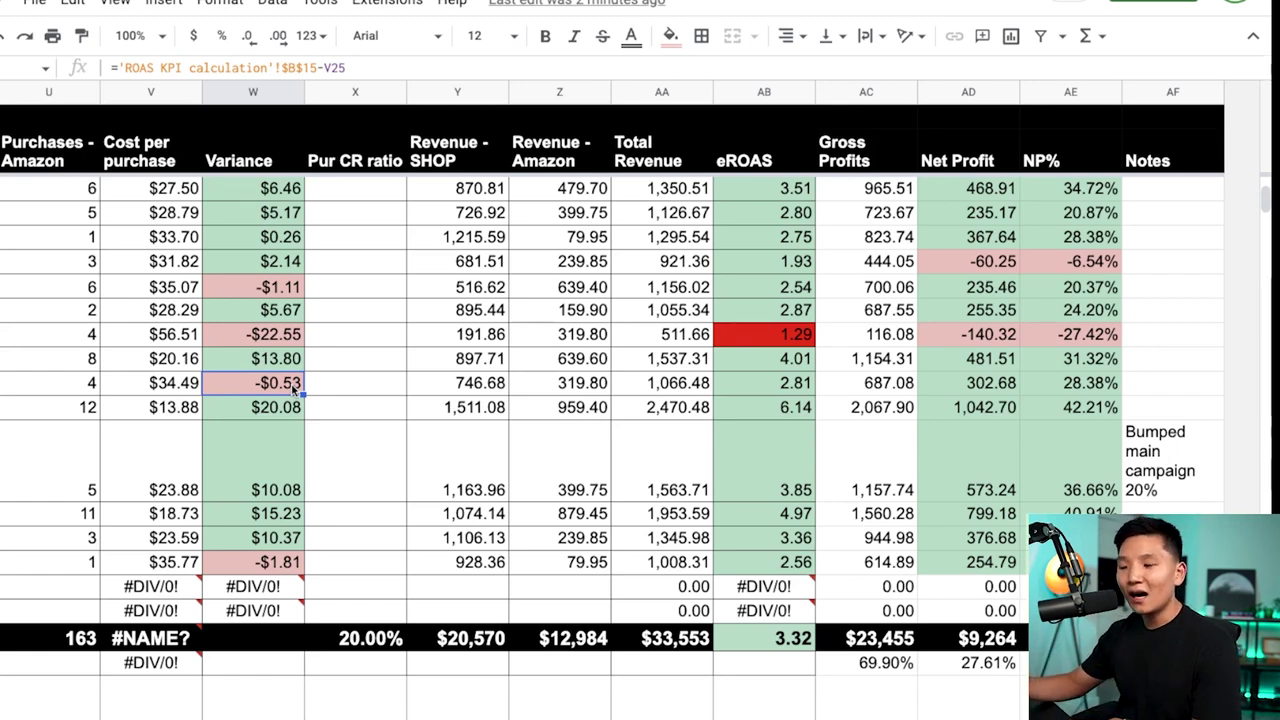
pyautogui.click(257, 414)
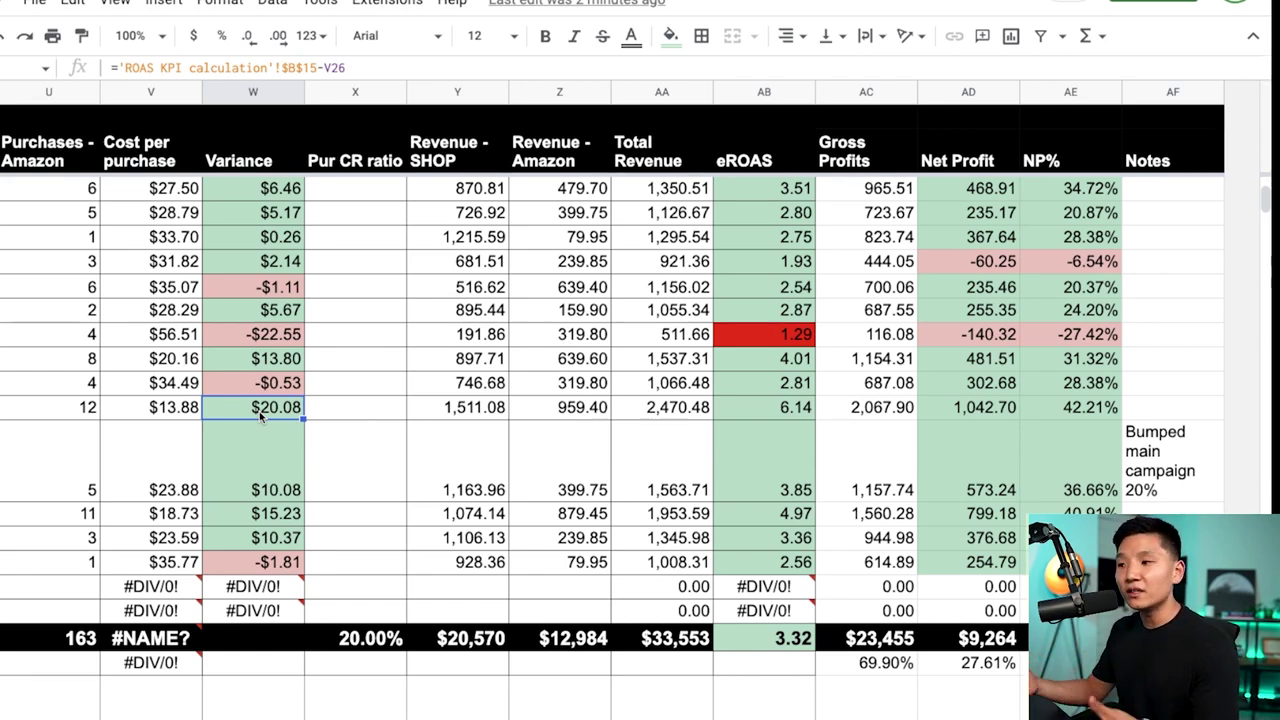
pyautogui.moveTo(253, 358); pyautogui.dragTo(258, 407)
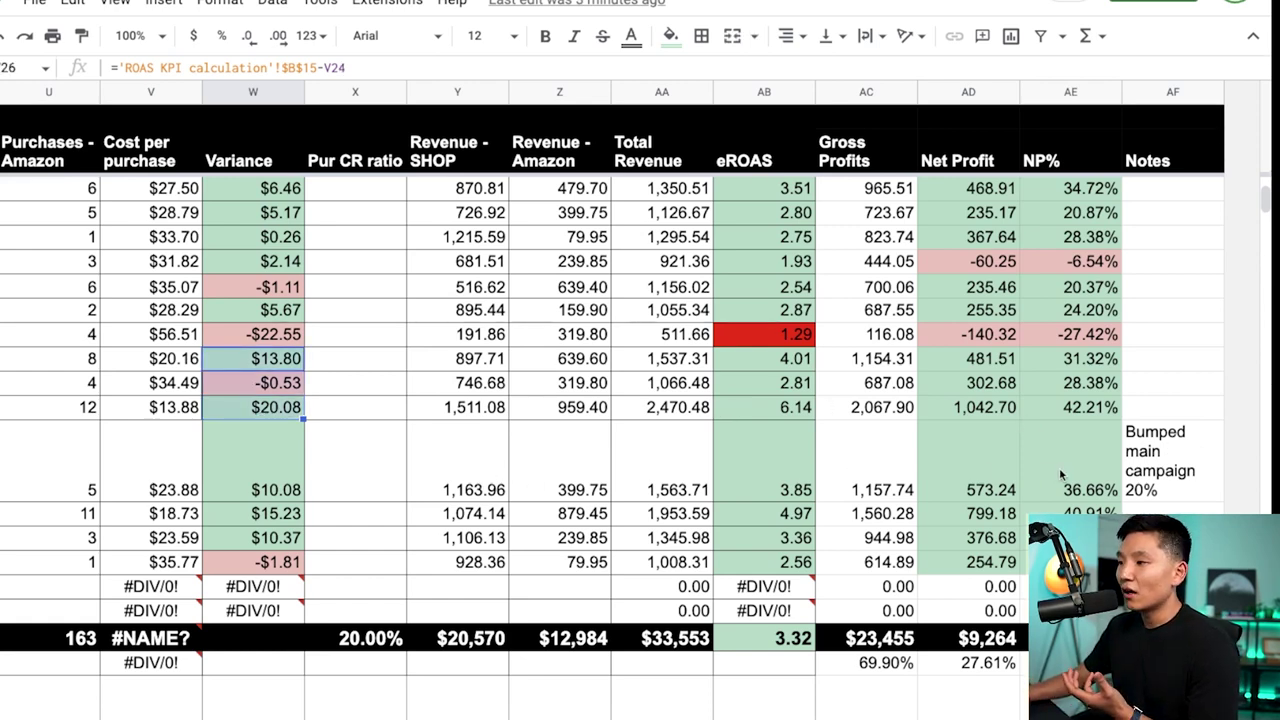
# Read the 7/25 note on bumping the main campaign, and check that day's variance and ad spend.
pyautogui.click(1163, 466)
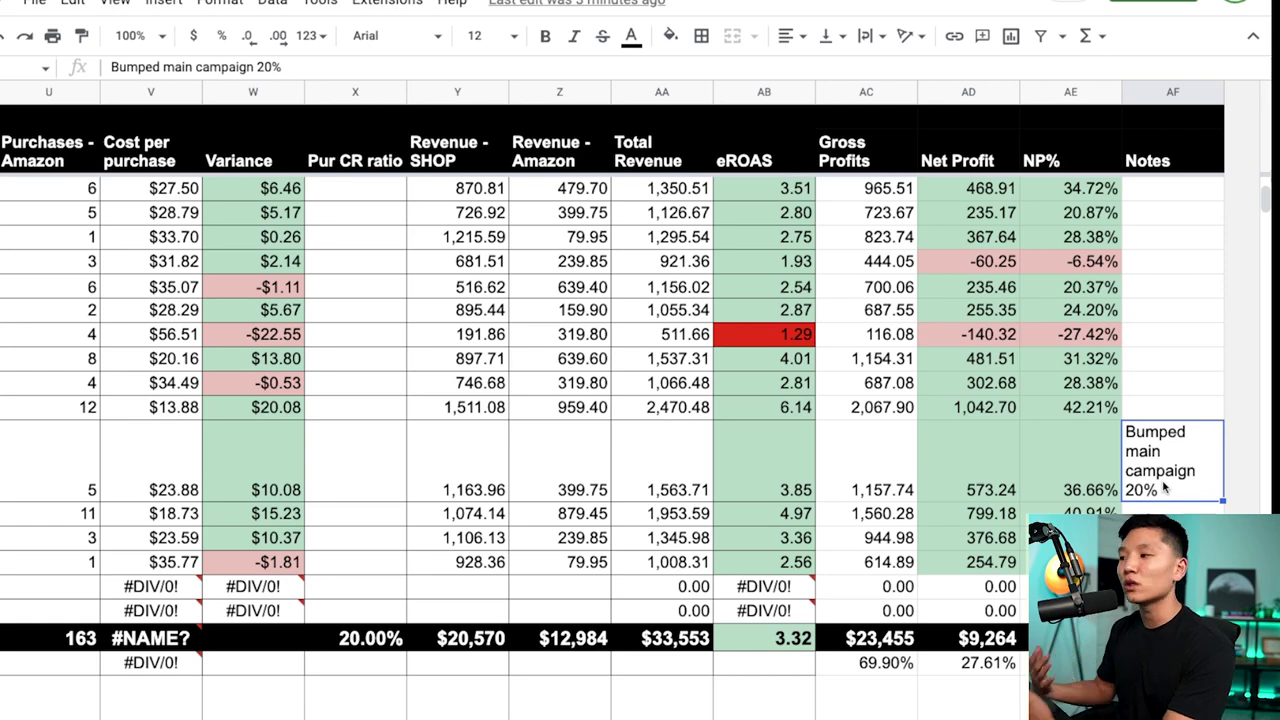
pyautogui.click(252, 488)
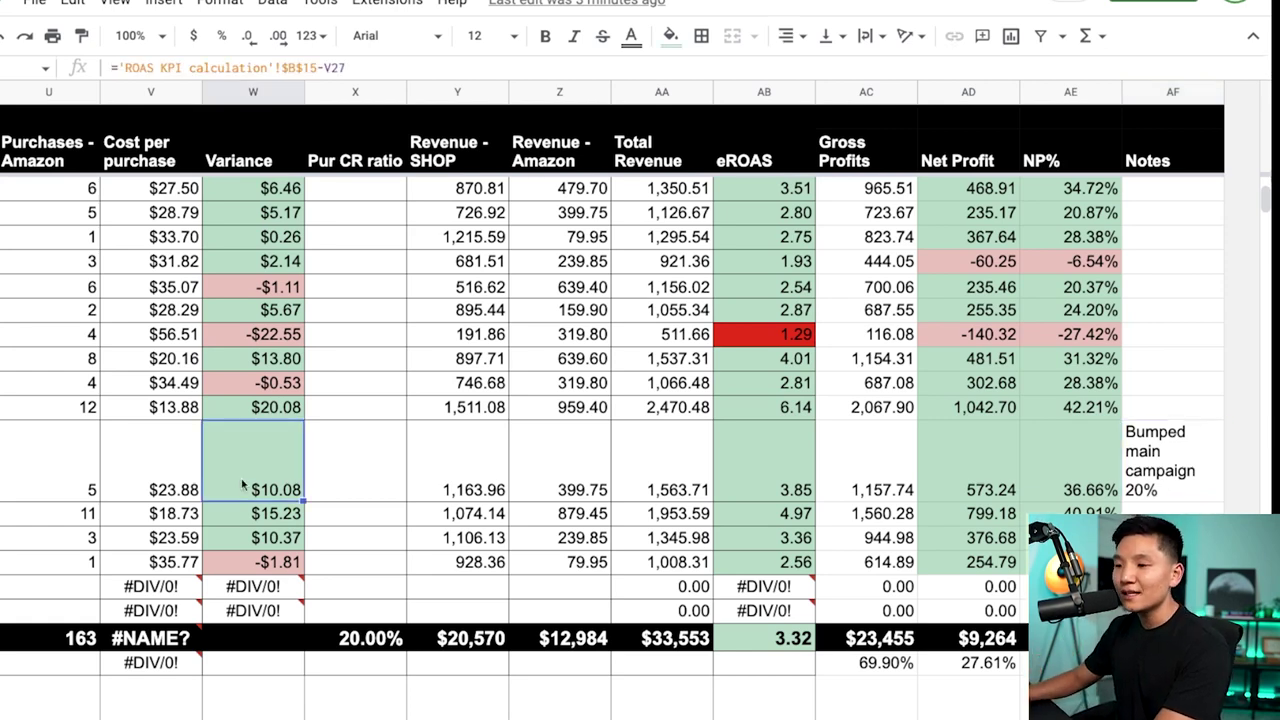
pyautogui.hscroll(-10, 256, 488)
pyautogui.hscroll(10, 78, 492)
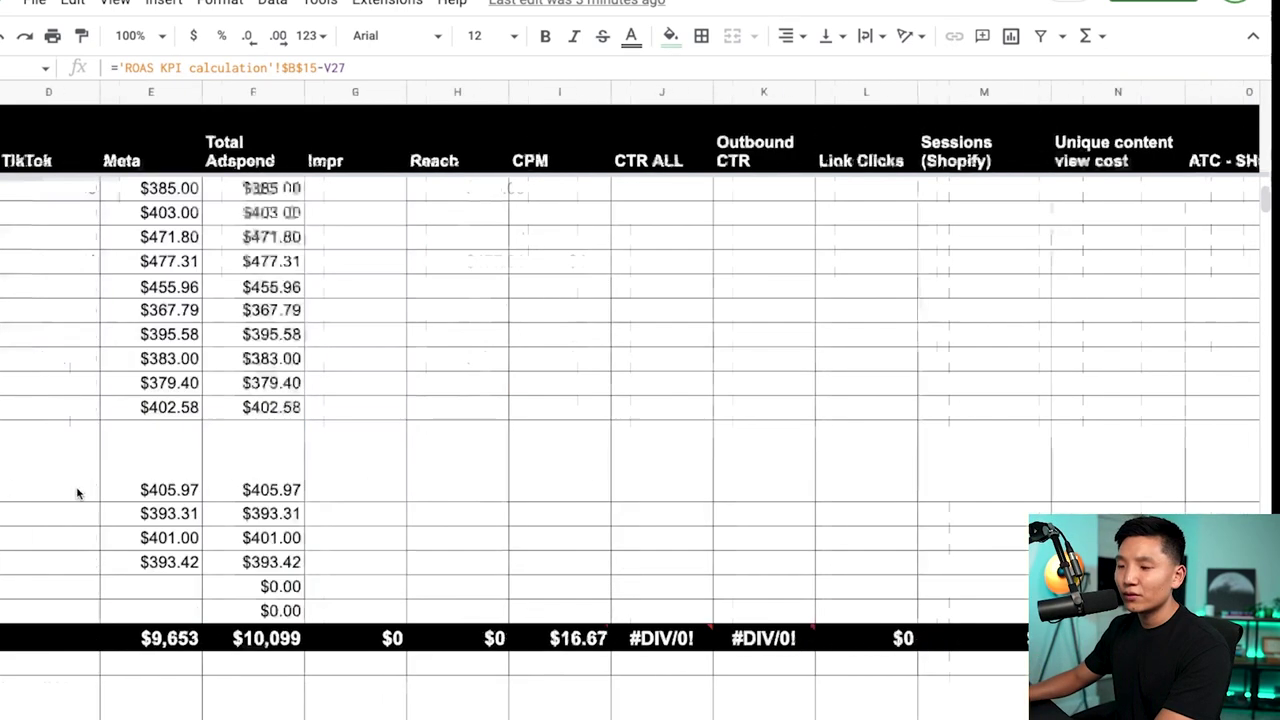
pyautogui.hscroll(10, 78, 492)
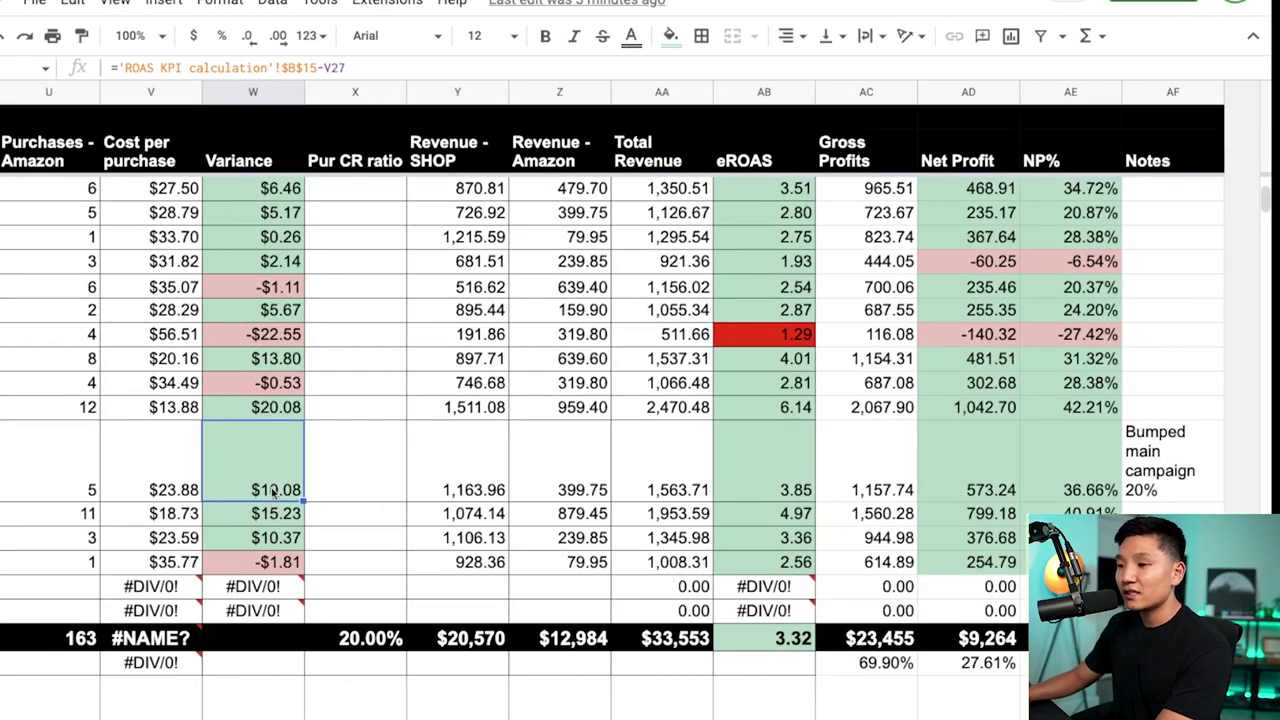
# Compare the variance, net profit, NP% and eROAS of the three days from 7/25 to 7/27.
pyautogui.moveTo(278, 490); pyautogui.dragTo(285, 545)
pyautogui.moveTo(994, 478); pyautogui.dragTo(990, 540)
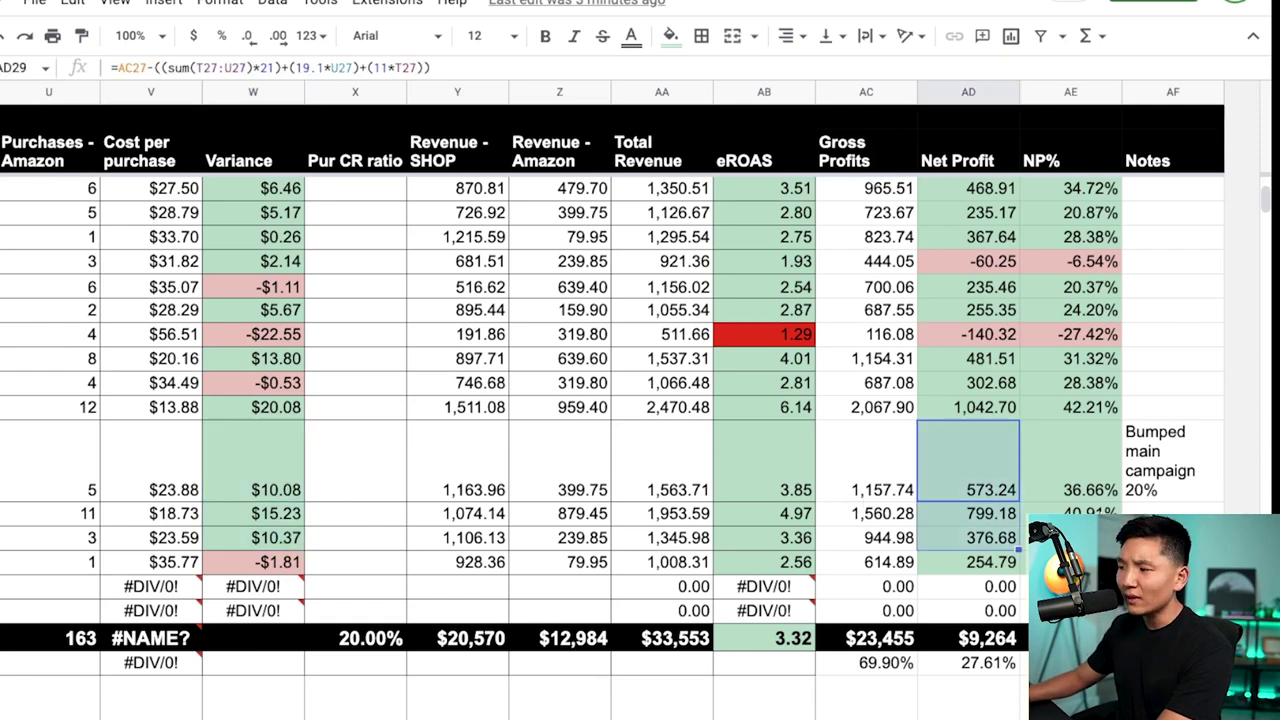
pyautogui.click(1103, 497)
pyautogui.click(1070, 510)
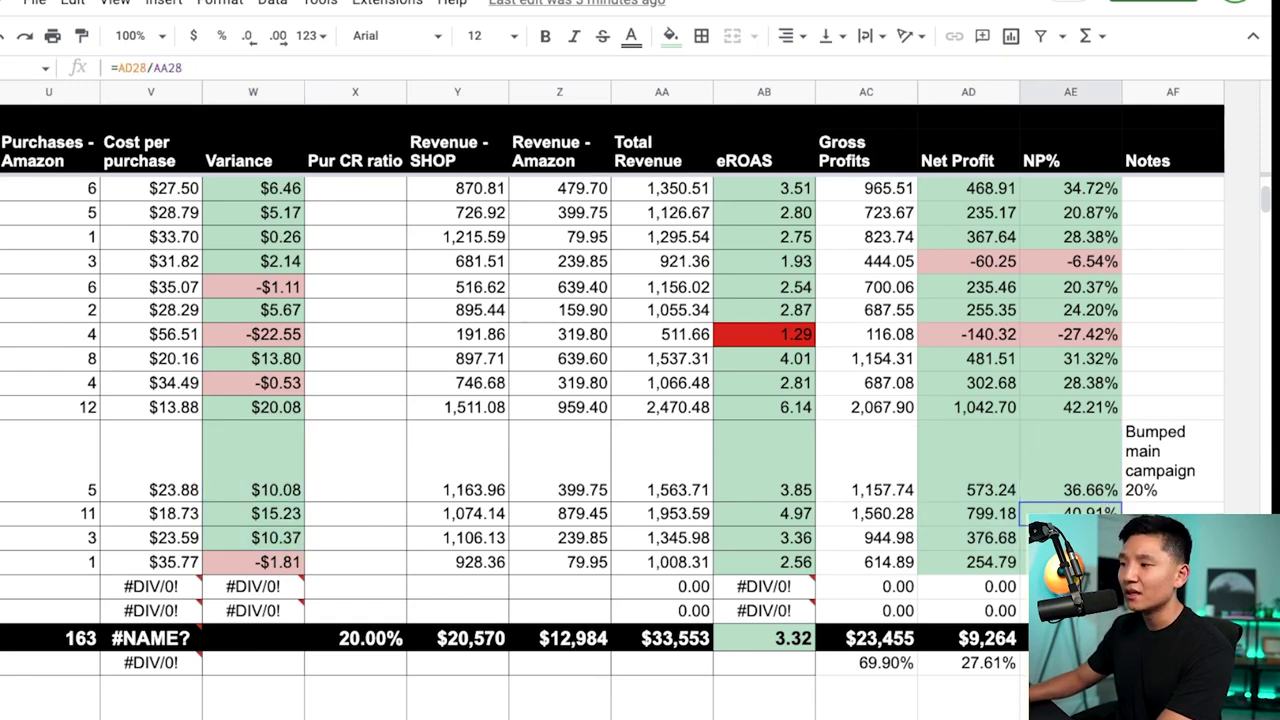
pyautogui.click(1070, 537)
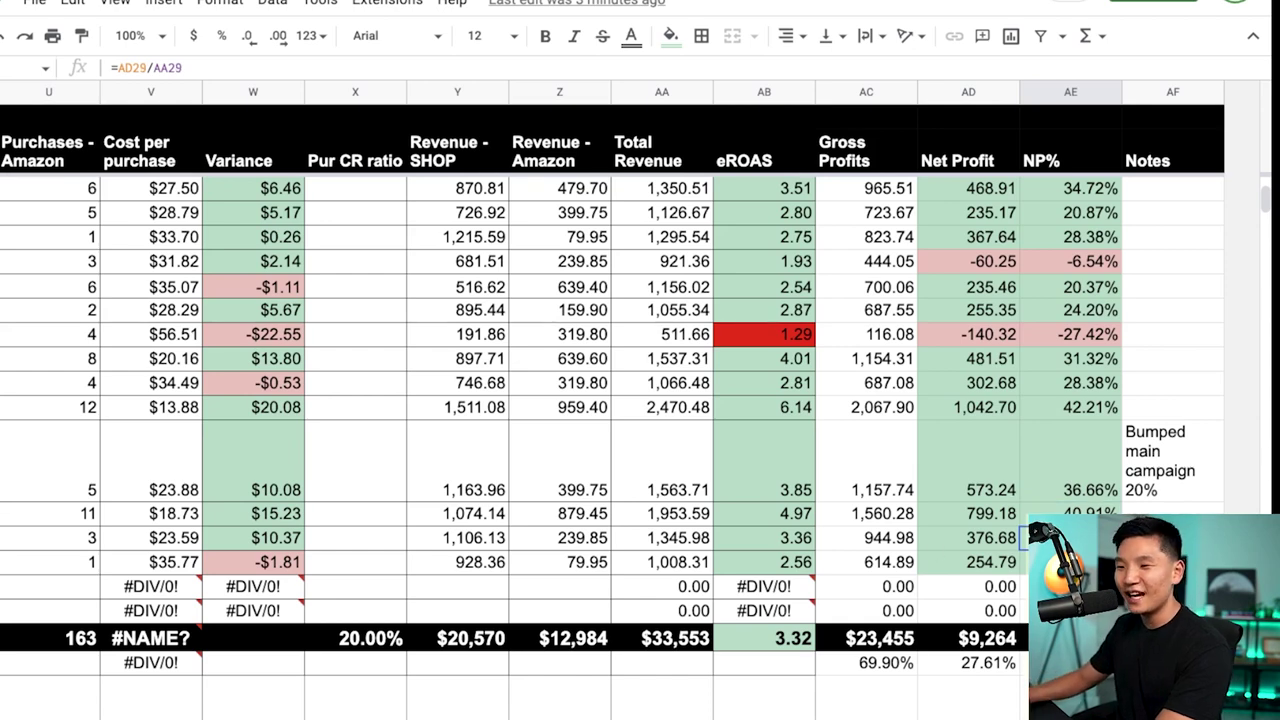
pyautogui.moveTo(989, 490); pyautogui.dragTo(982, 545)
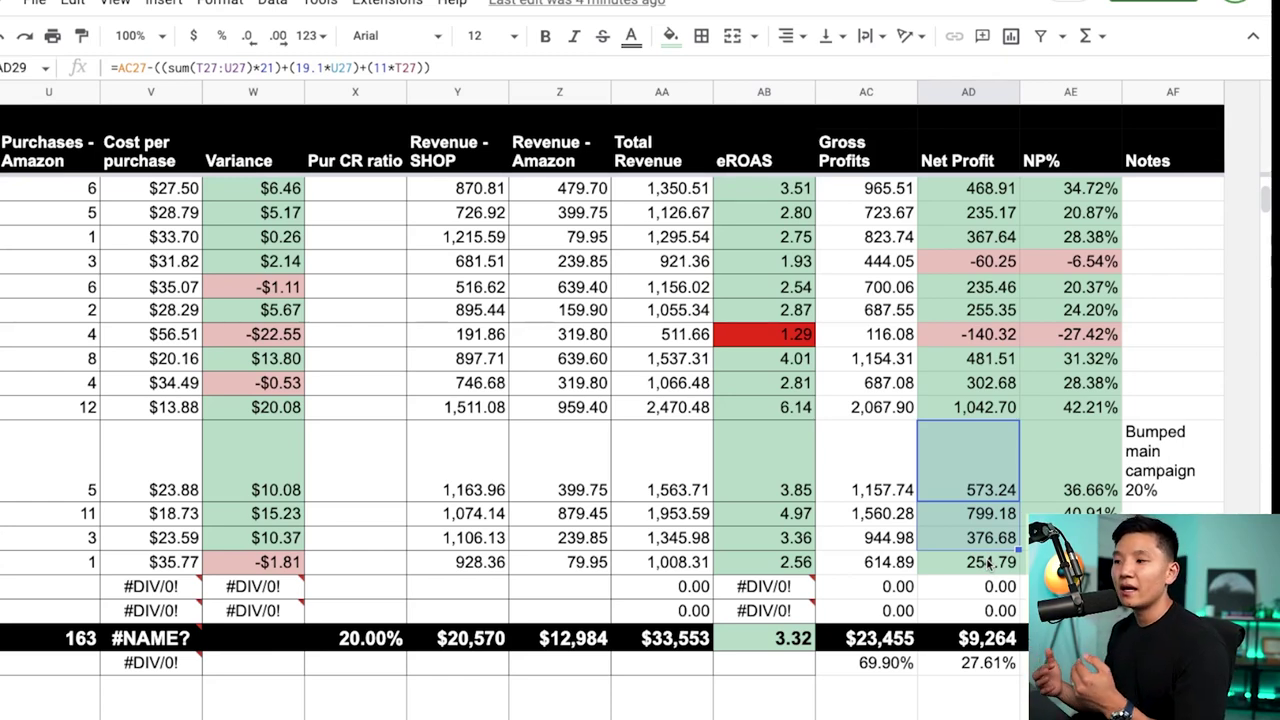
pyautogui.moveTo(787, 488); pyautogui.dragTo(788, 540)
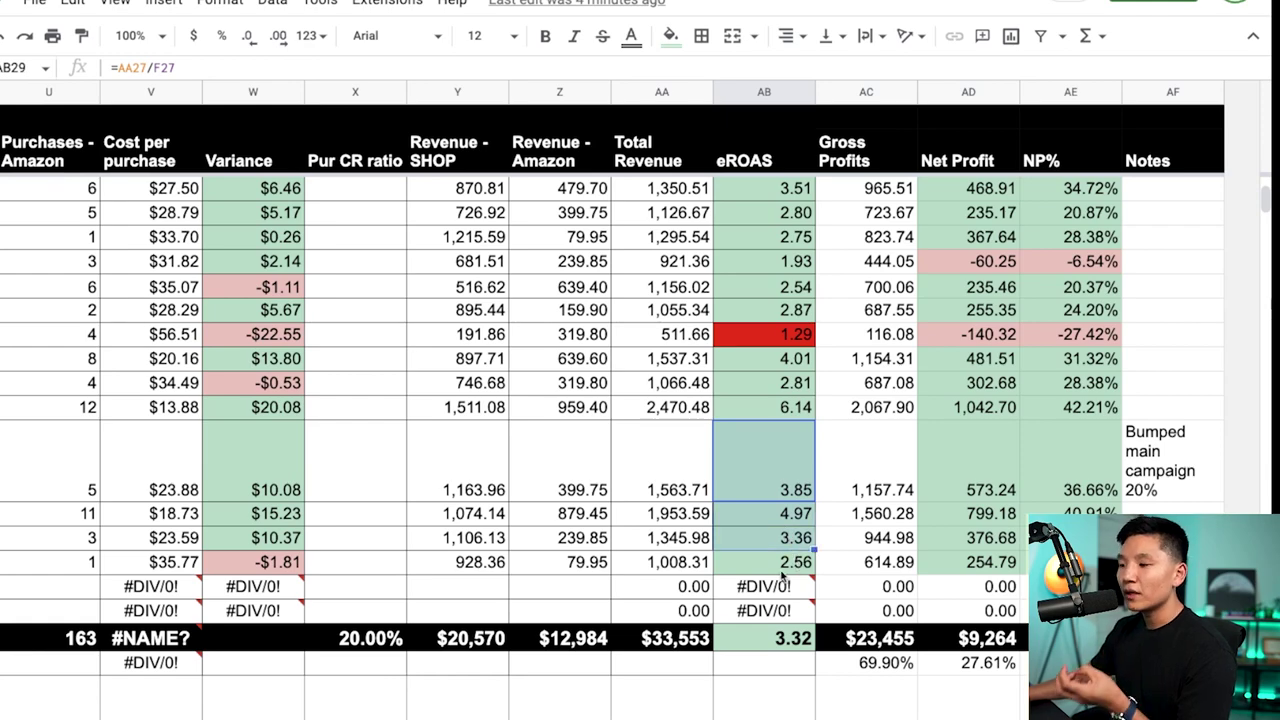
# Examine the 7/28 row's ad spend, eROAS and profit figures against the results of 7/25 to 7/27.
pyautogui.click(781, 568)
pyautogui.hscroll(-15, 269, 580)
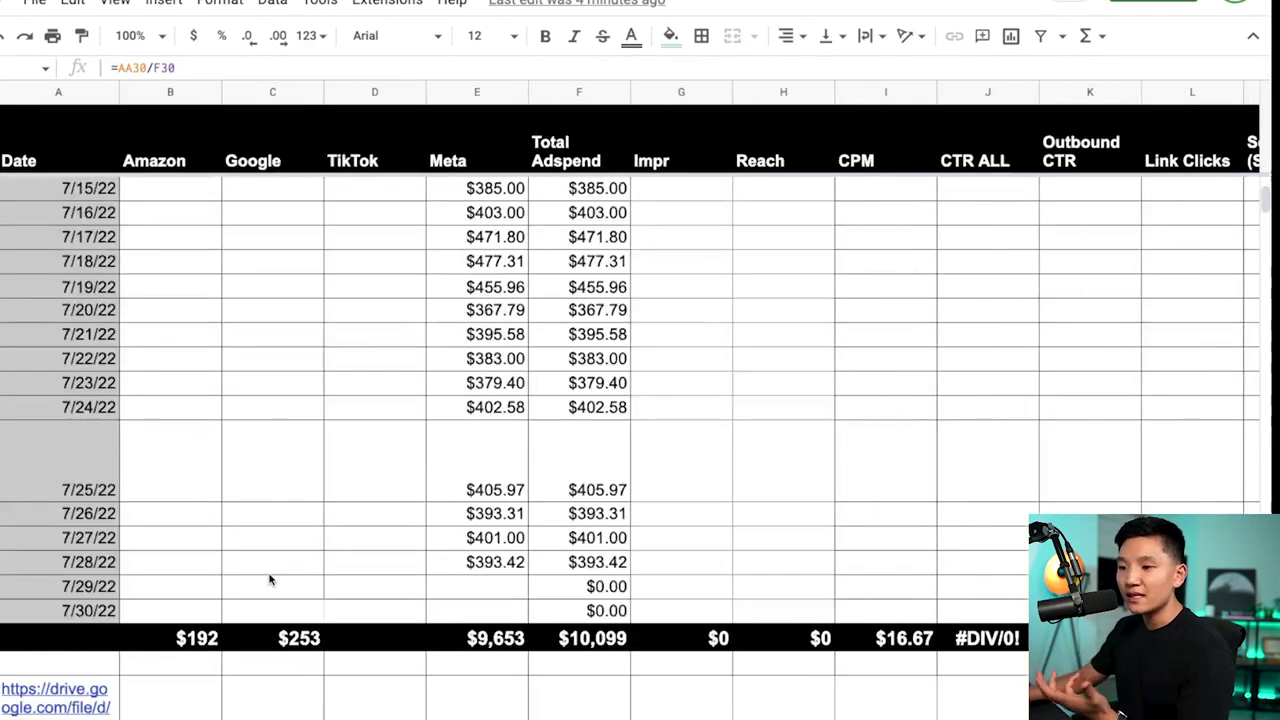
pyautogui.hscroll(10, 269, 580)
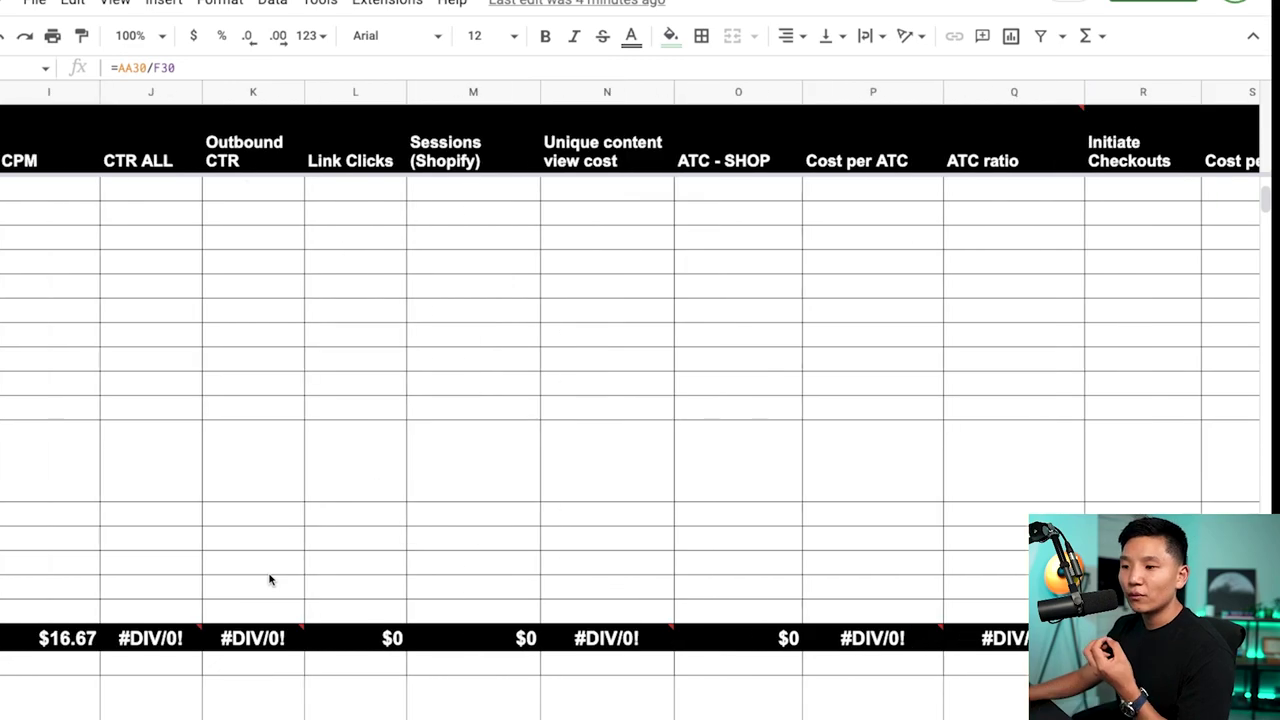
pyautogui.hscroll(5, 269, 580)
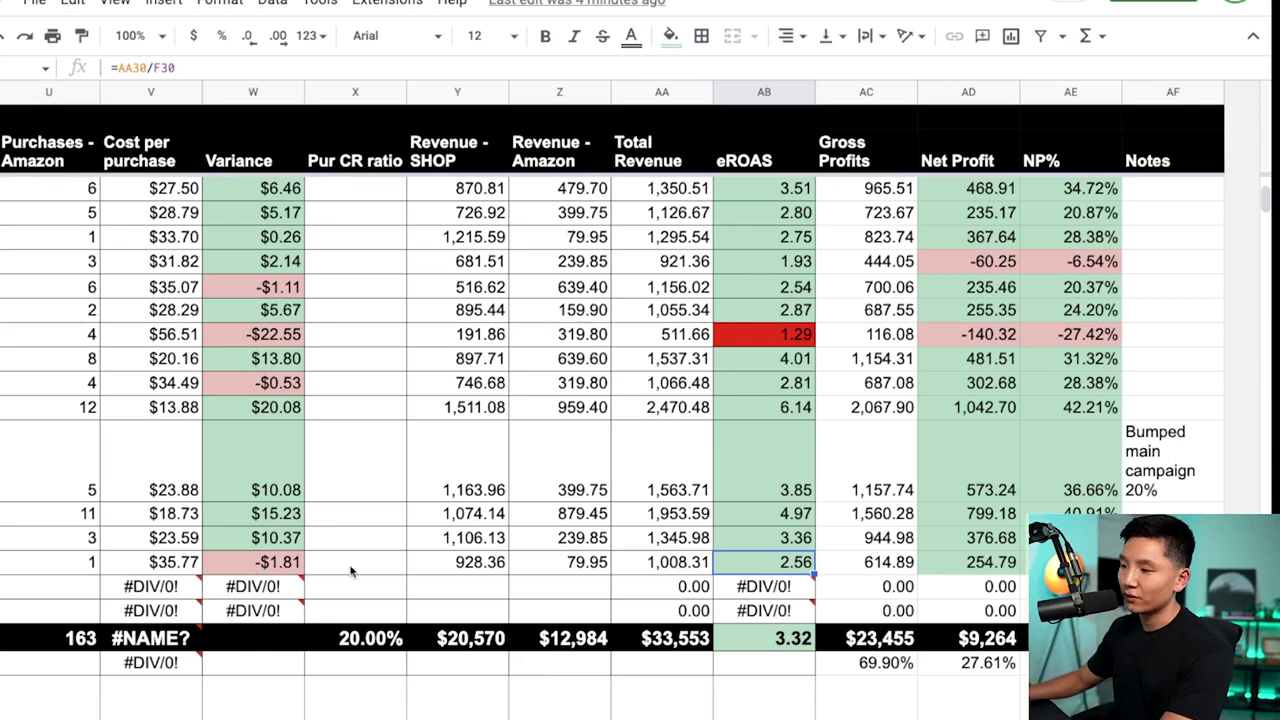
pyautogui.moveTo(1070, 562); pyautogui.dragTo(130, 565)
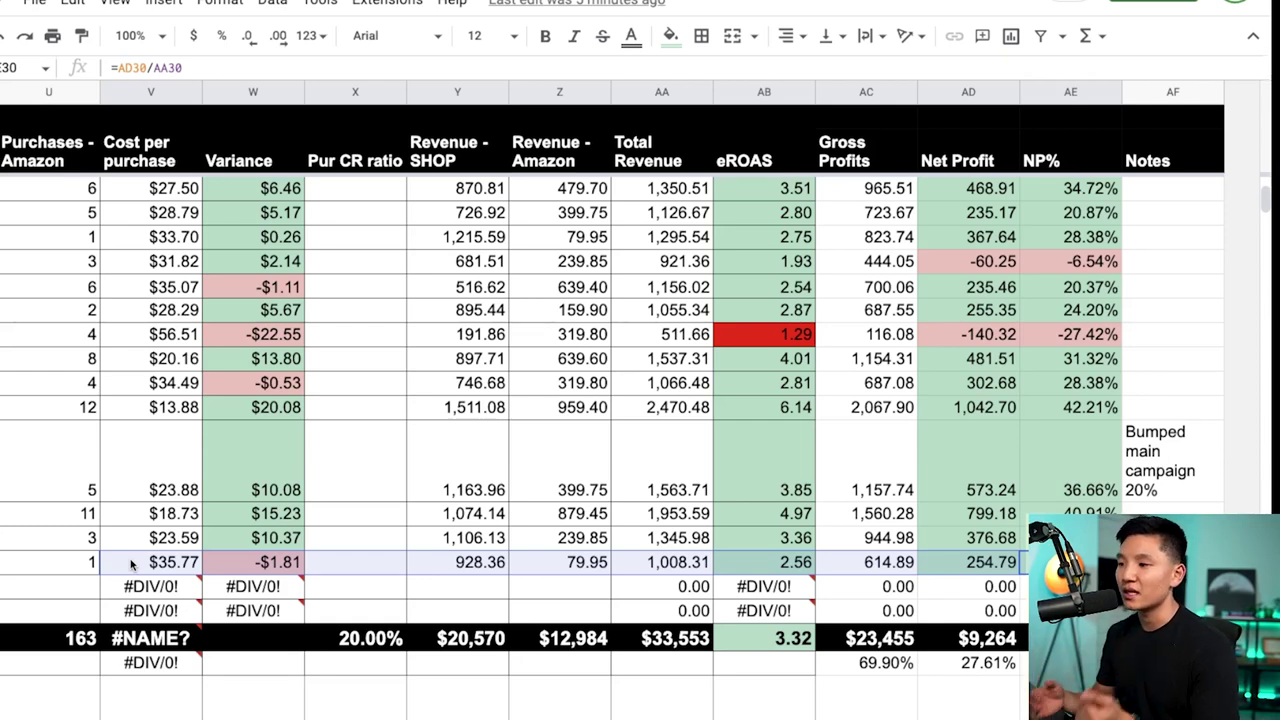
pyautogui.moveTo(265, 480); pyautogui.dragTo(1070, 540)
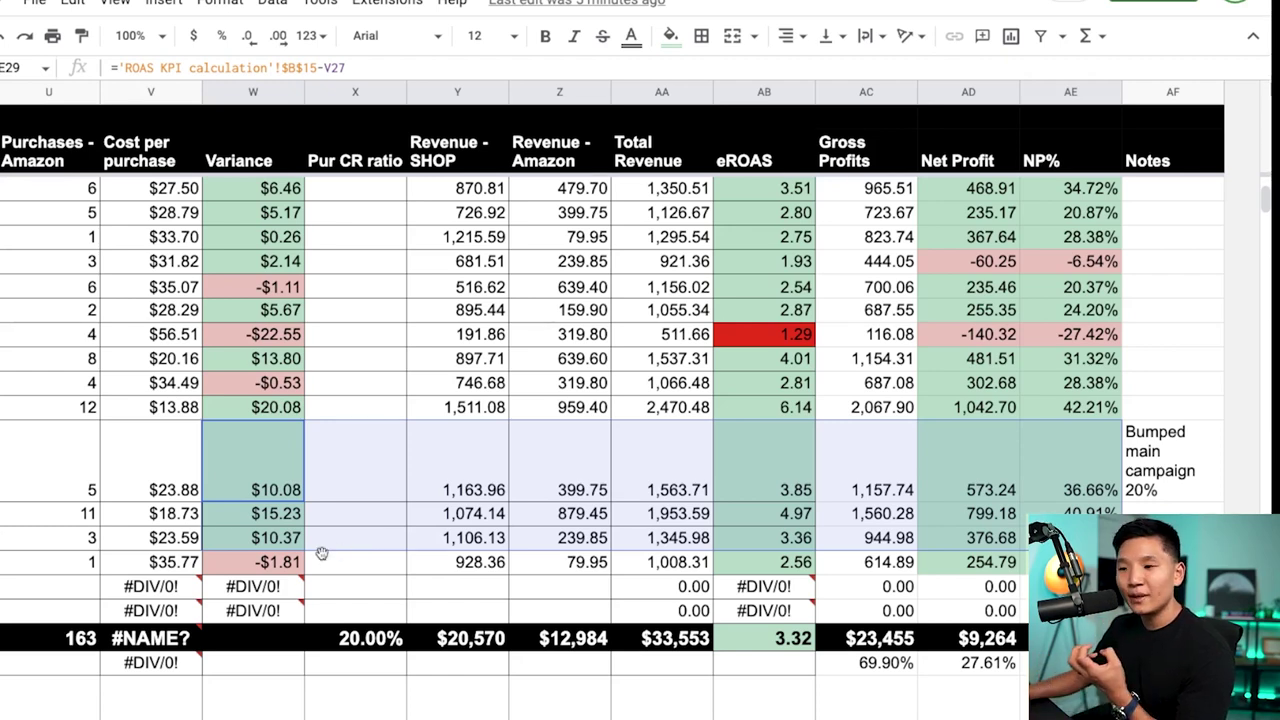
pyautogui.click(52, 565)
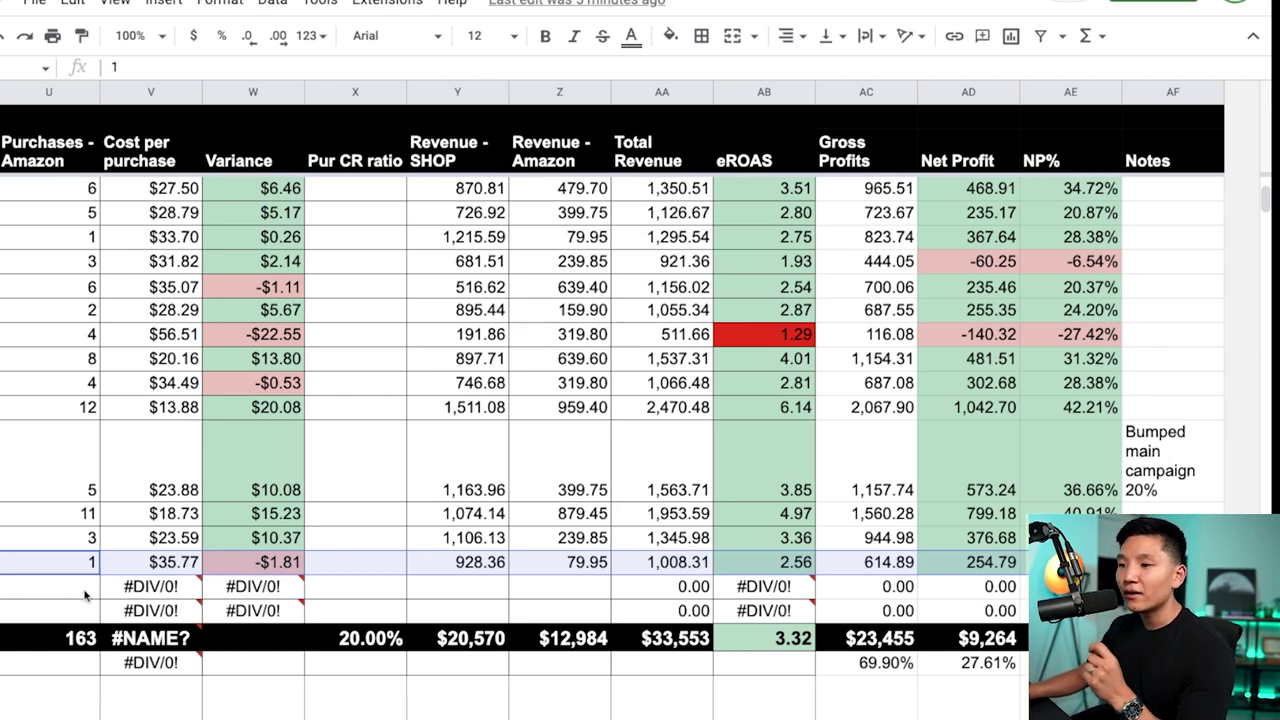
# Inspect the unfilled 7/29 row across the tracker from its date and ad spend to its revenue columns.
pyautogui.click(50, 597)
pyautogui.hscroll(-10, 57, 597)
pyautogui.hscroll(-8, 57, 597)
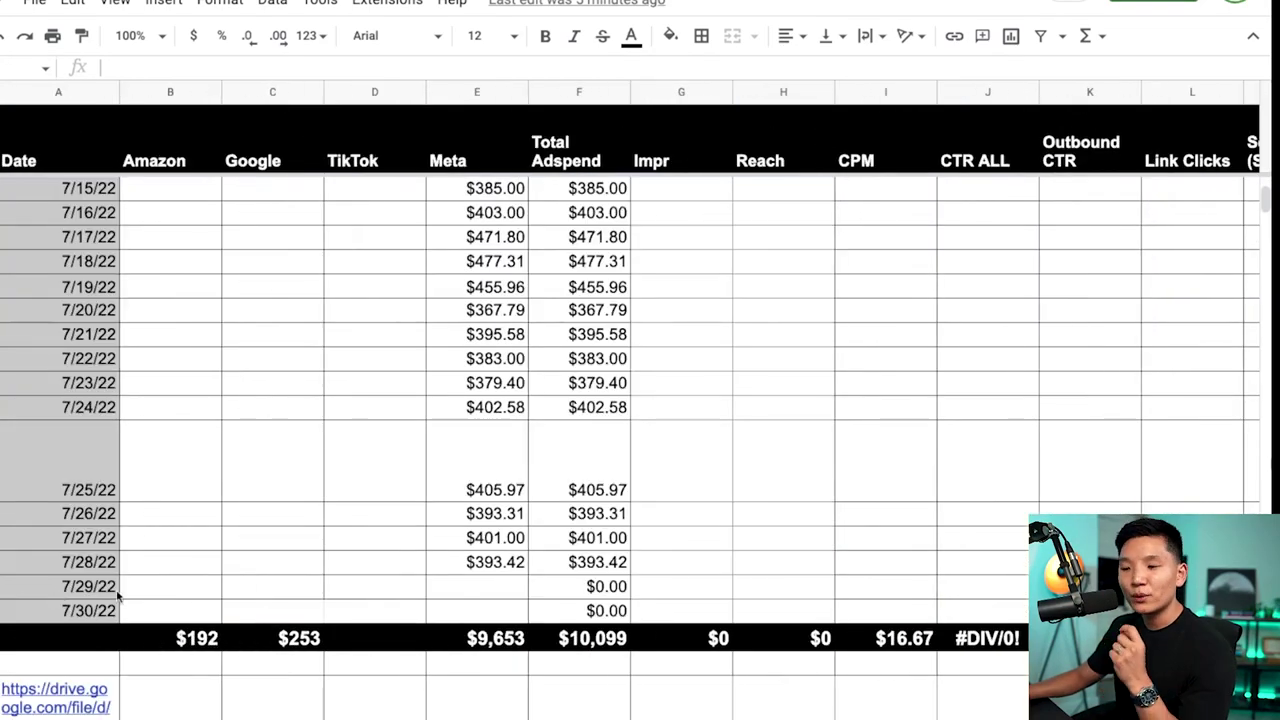
pyautogui.click(8, 590)
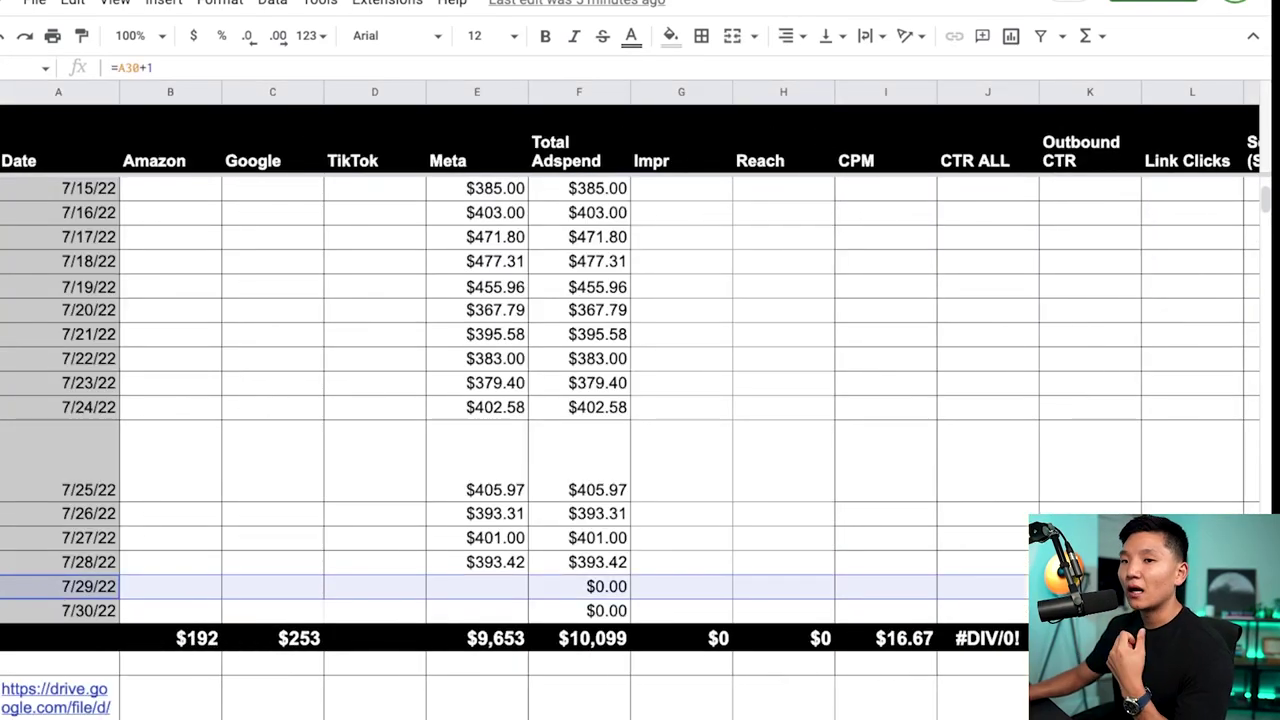
pyautogui.hscroll(5, 118, 598)
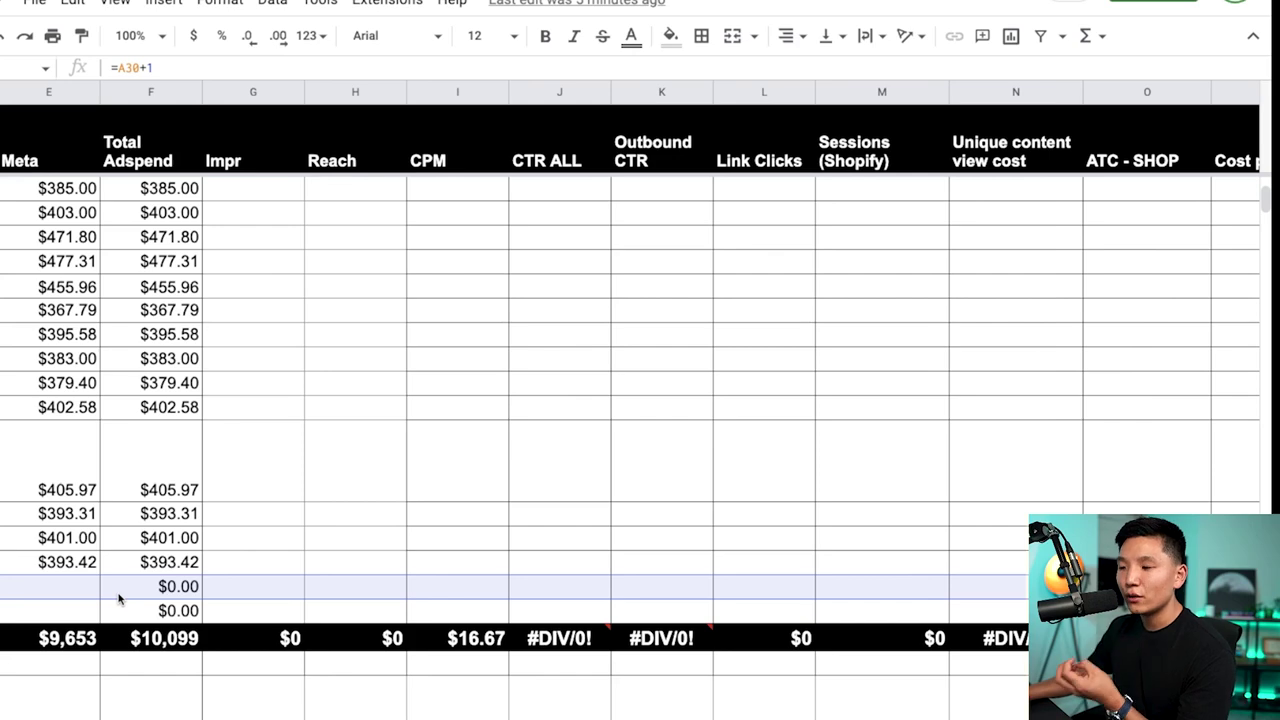
pyautogui.hscroll(8, 118, 598)
pyautogui.hscroll(6, 118, 598)
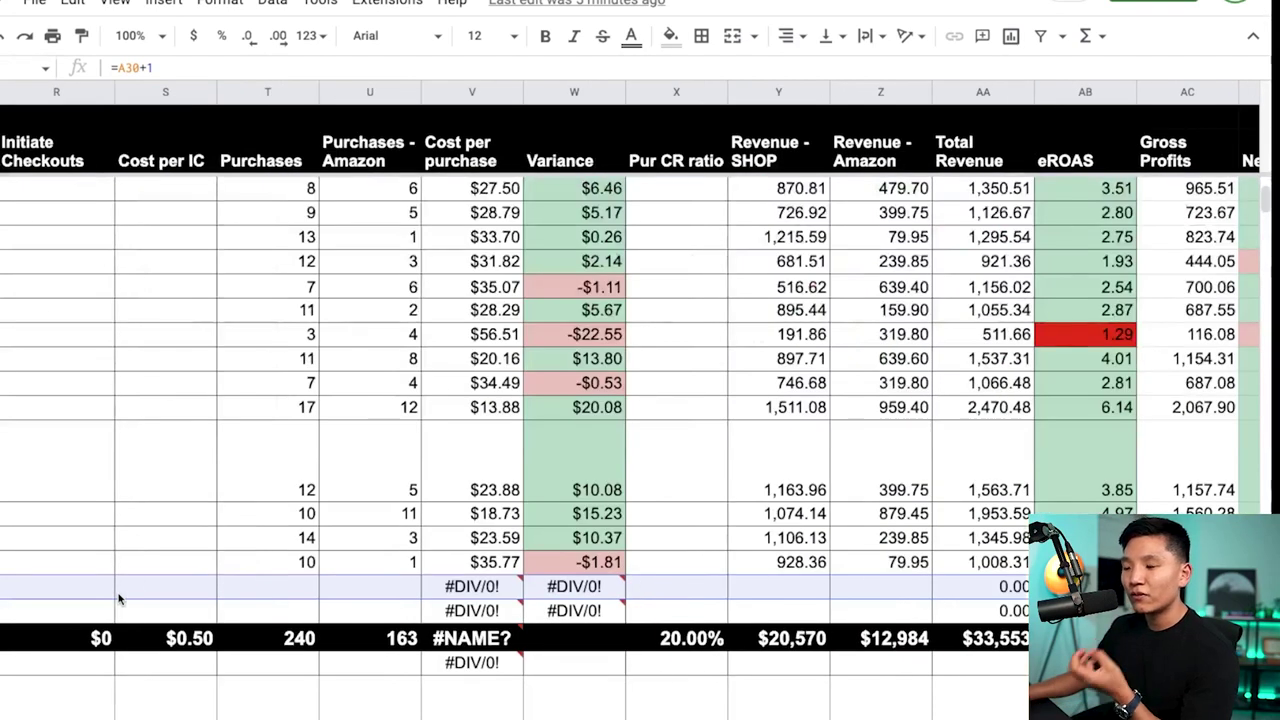
pyautogui.hscroll(2, 118, 598)
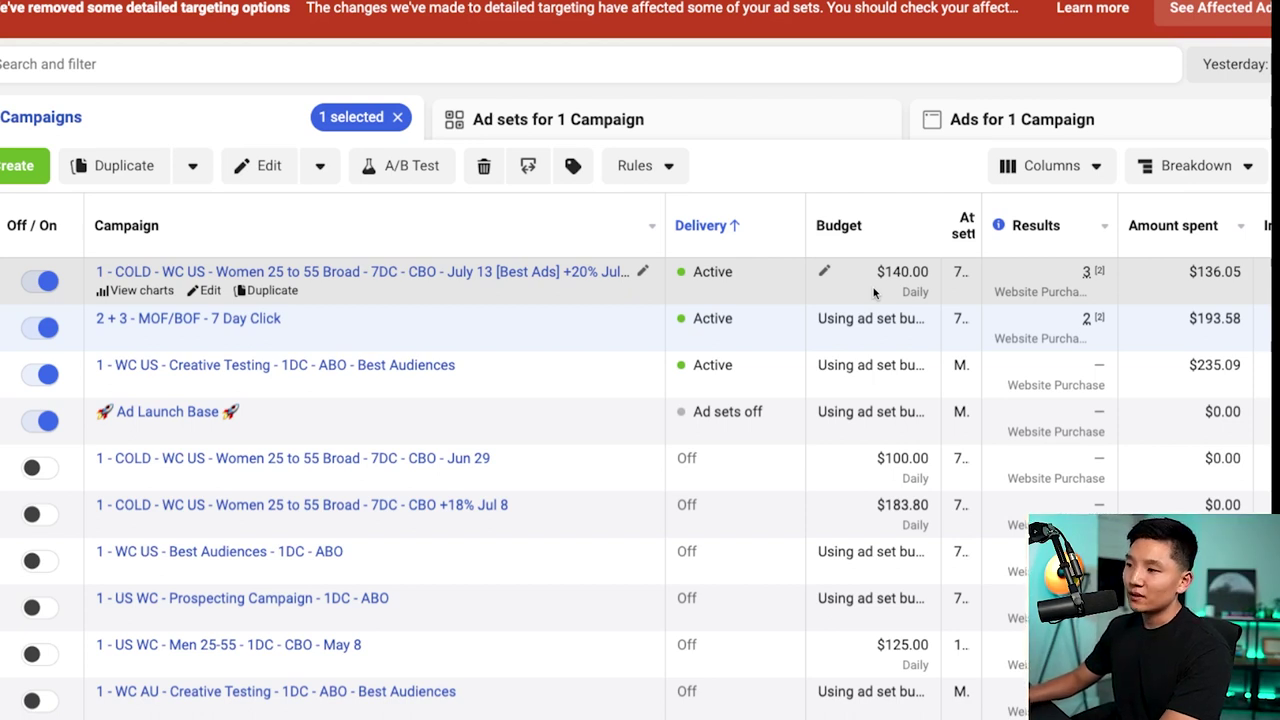
# Decrease the daily budget of the active "1 - COLD - WC US - Women 25 to 55 Broad" July 13 [Best Ads] campaign by 10%.
pyautogui.hscroll(5, 873, 292)
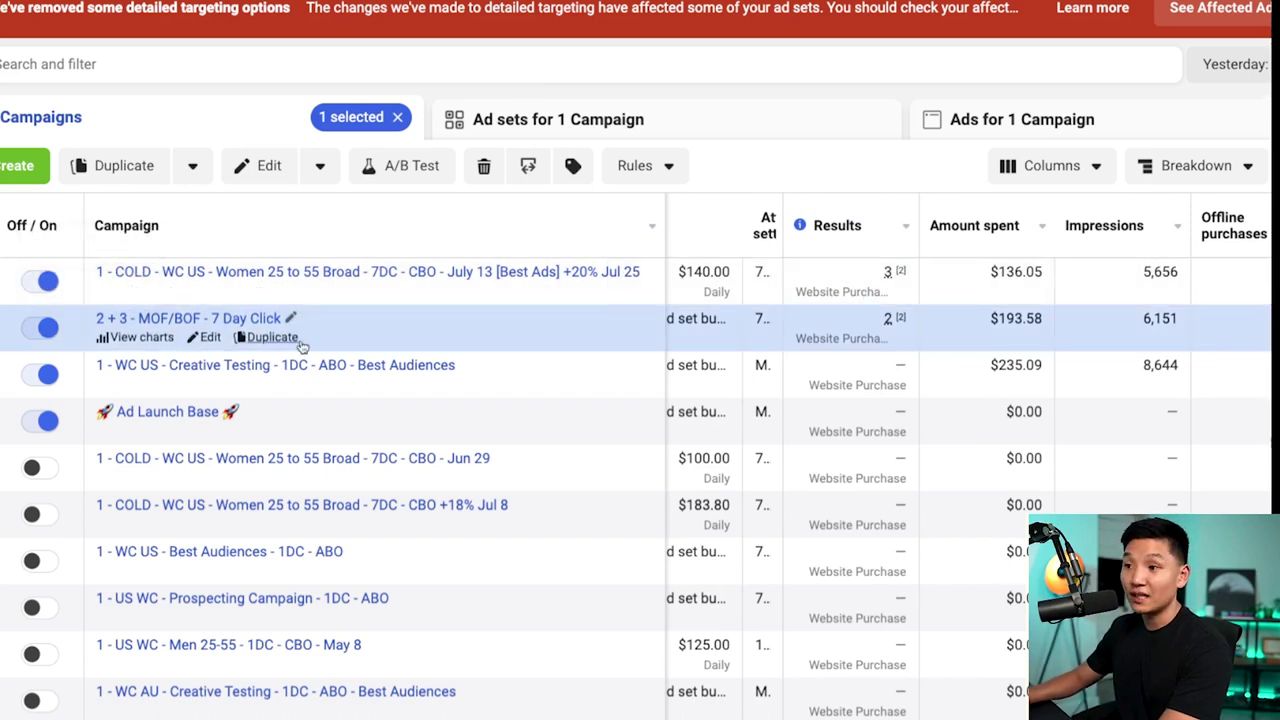
pyautogui.hscroll(-1, 302, 345)
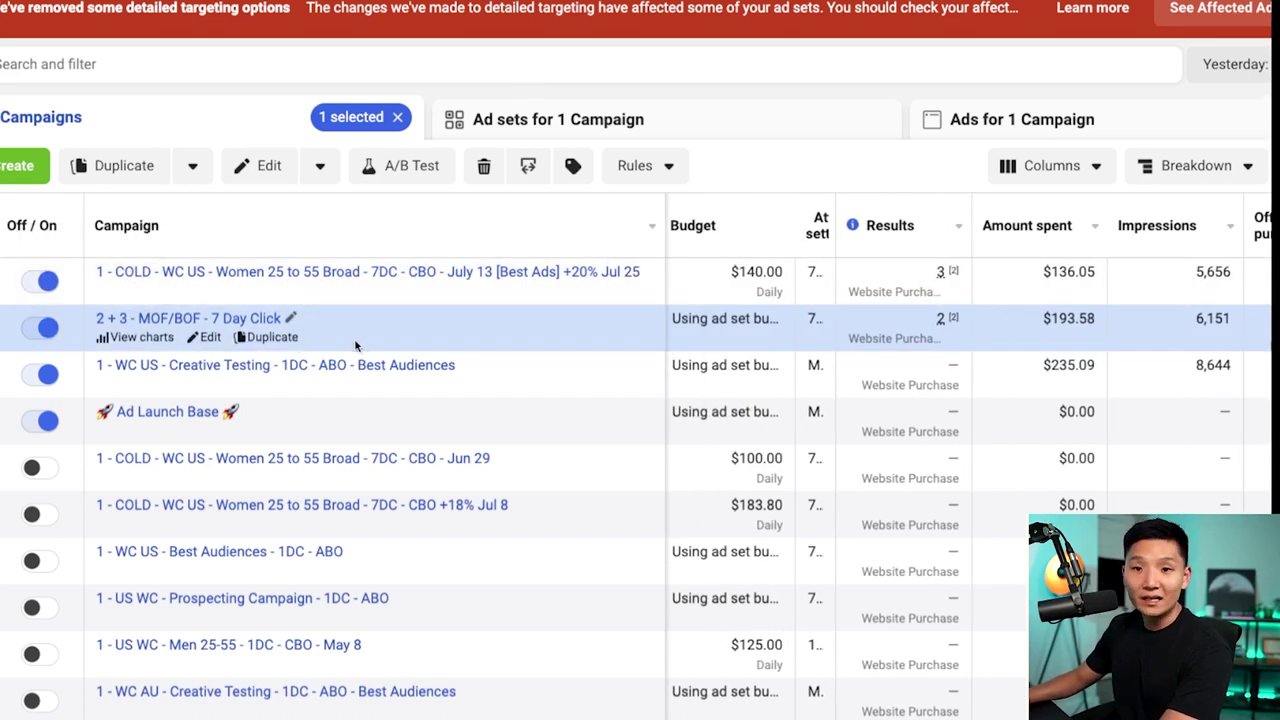
pyautogui.click(287, 299)
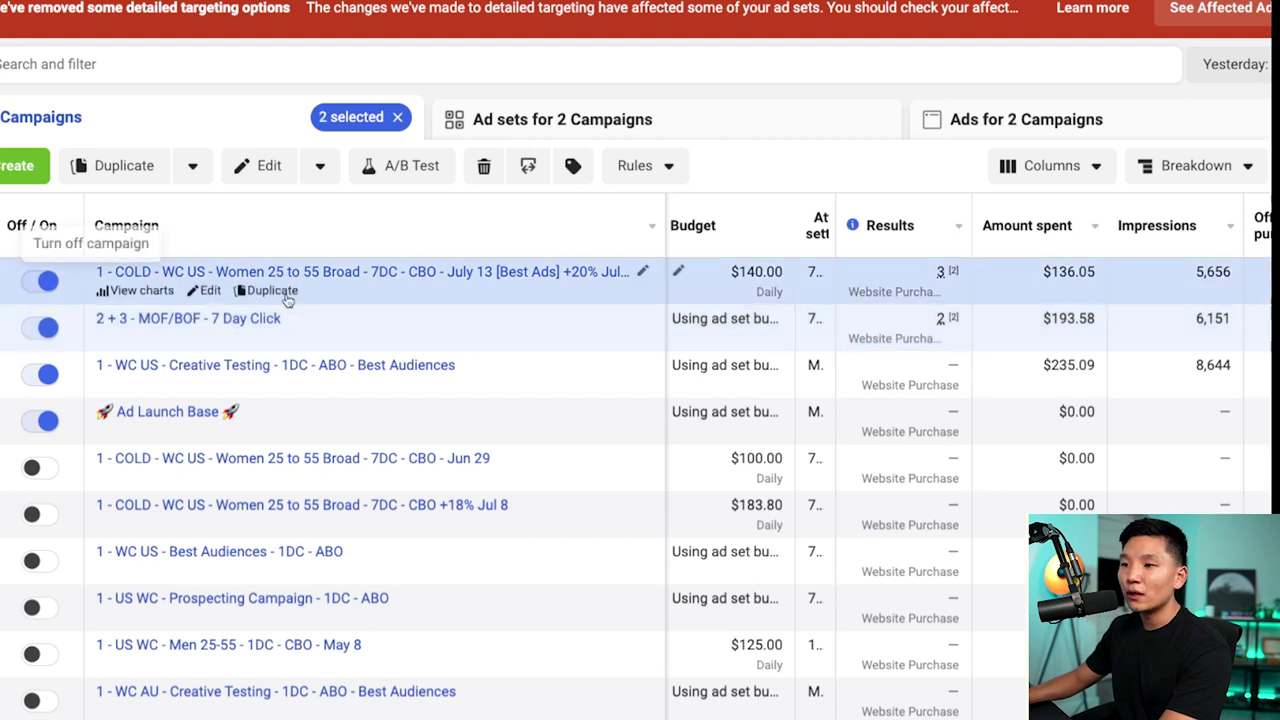
pyautogui.click(287, 337)
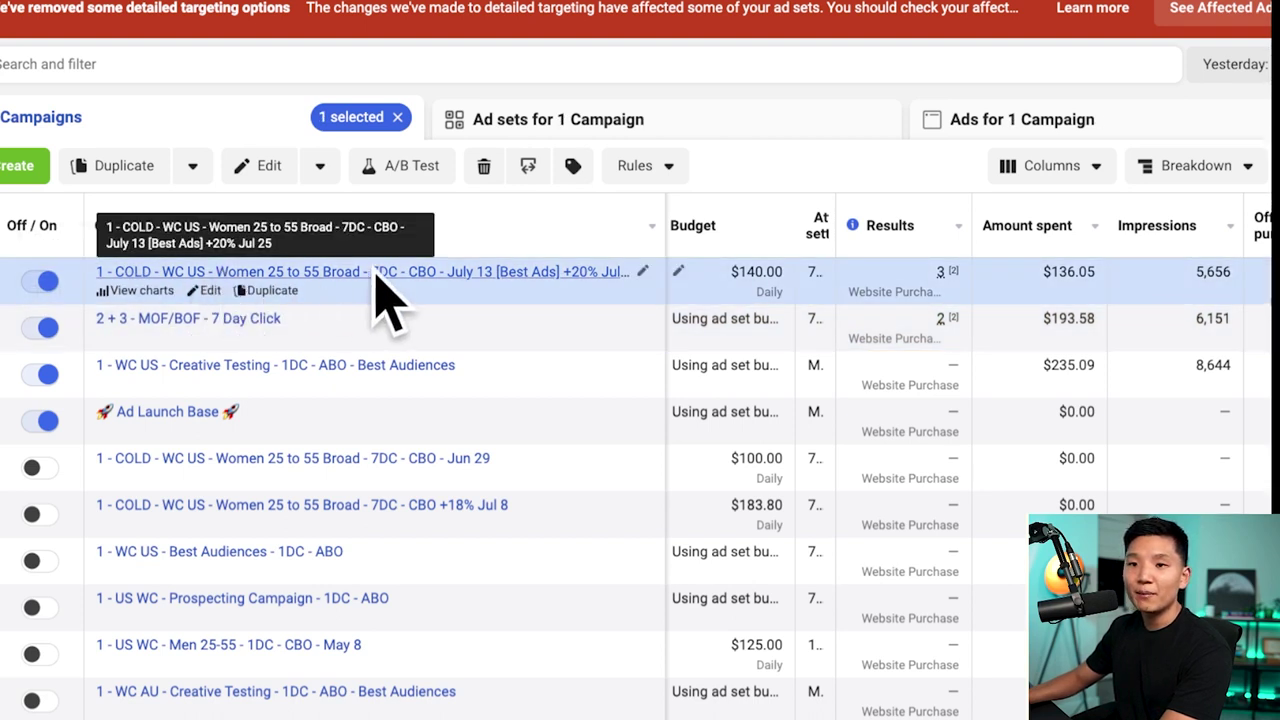
pyautogui.click(319, 168)
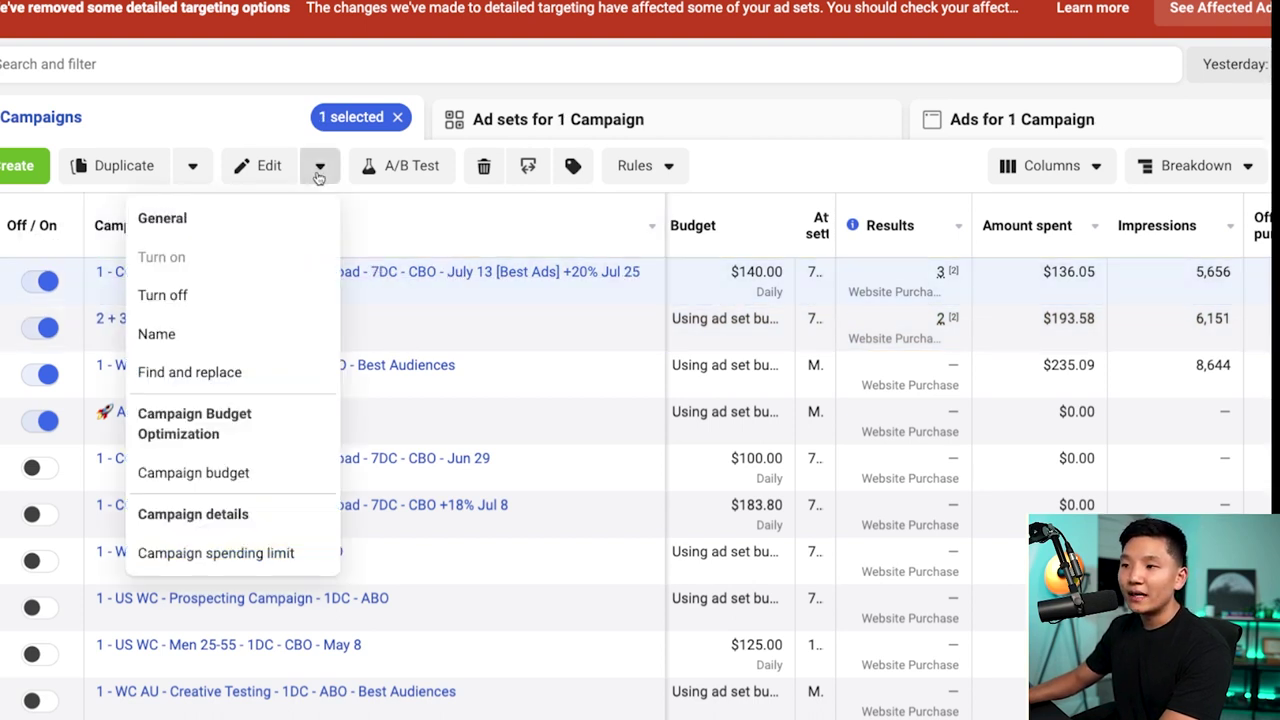
pyautogui.click(258, 475)
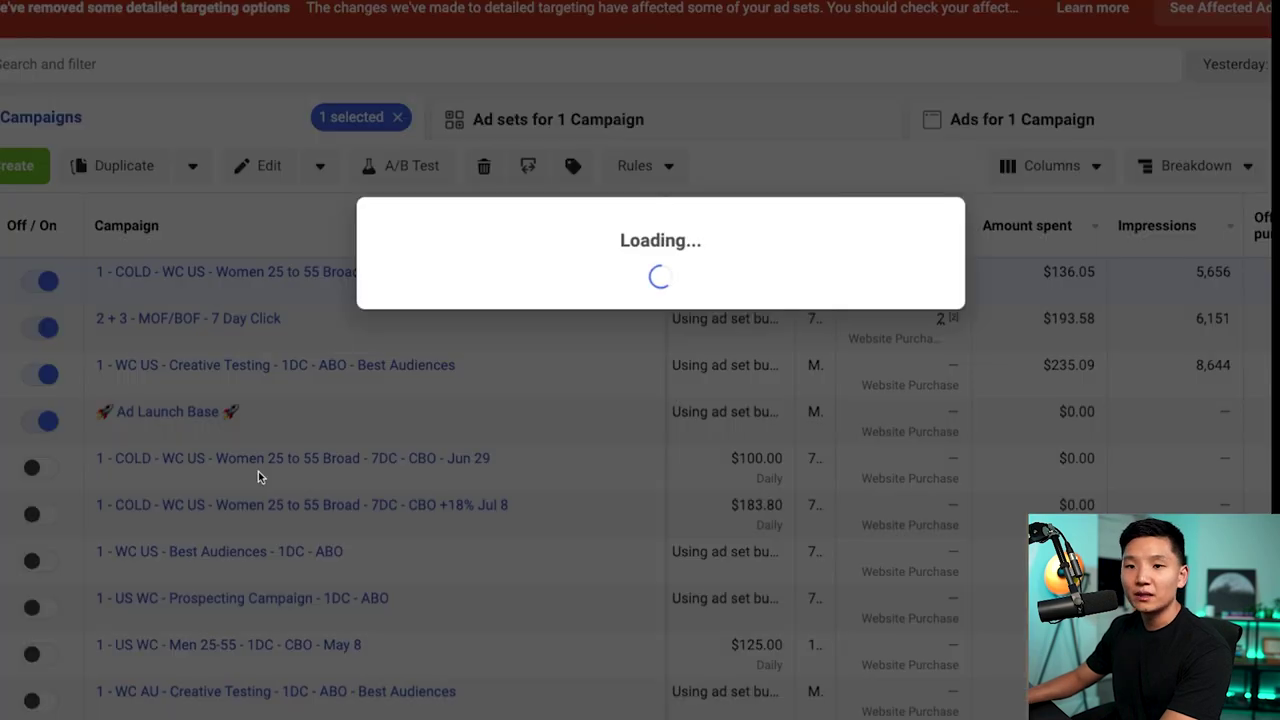
pyautogui.click(1115, 162)
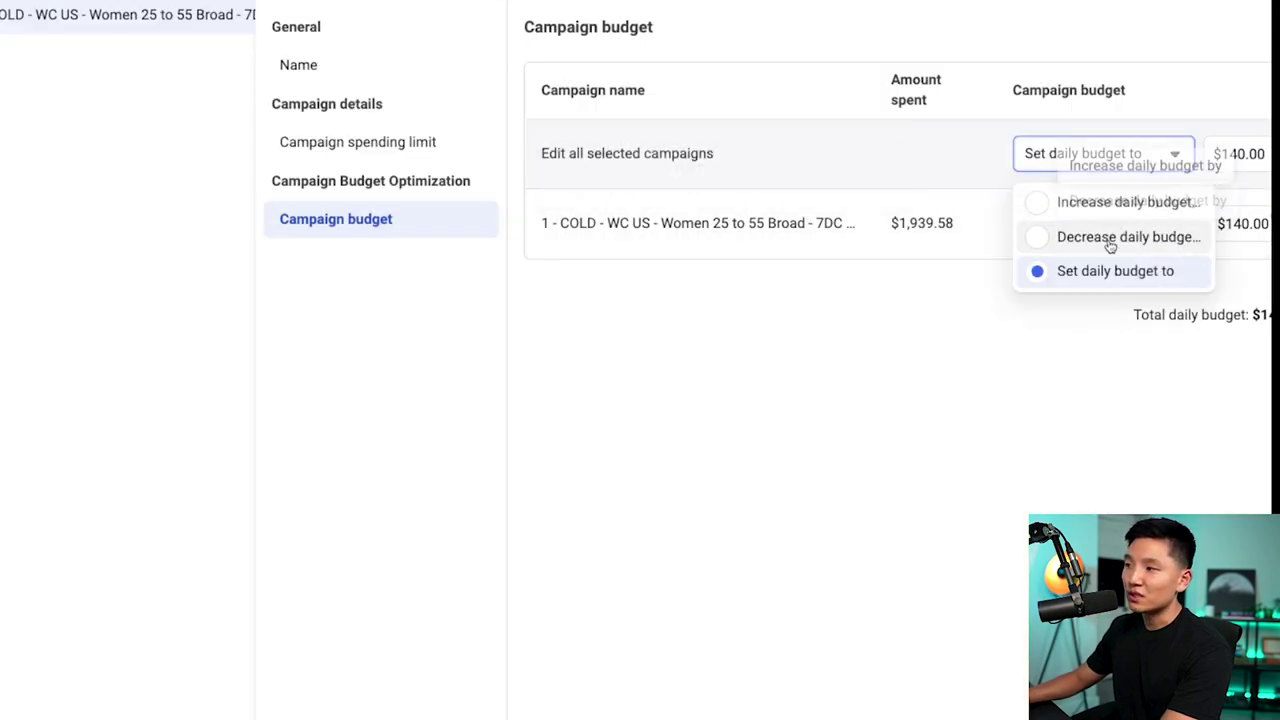
pyautogui.click(1109, 240)
pyautogui.click(1186, 153)
pyautogui.press('BackSpace')
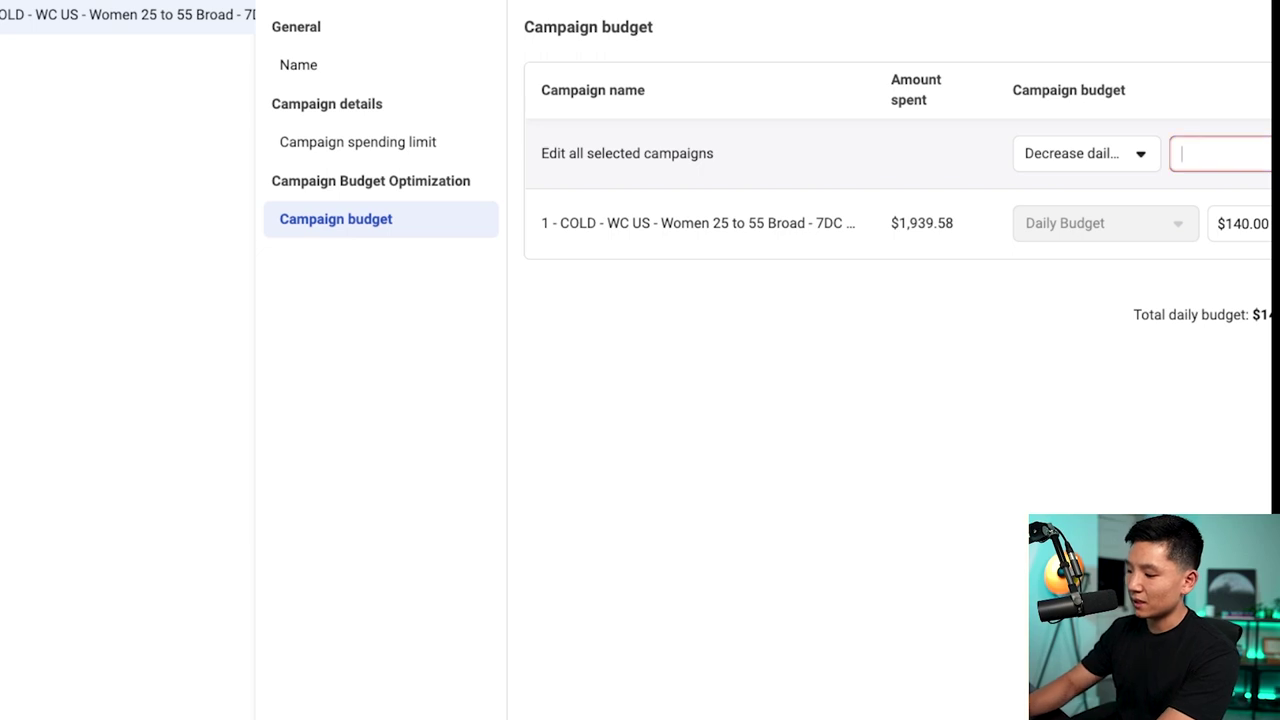
pyautogui.write('10')
pyautogui.click(1086, 223)
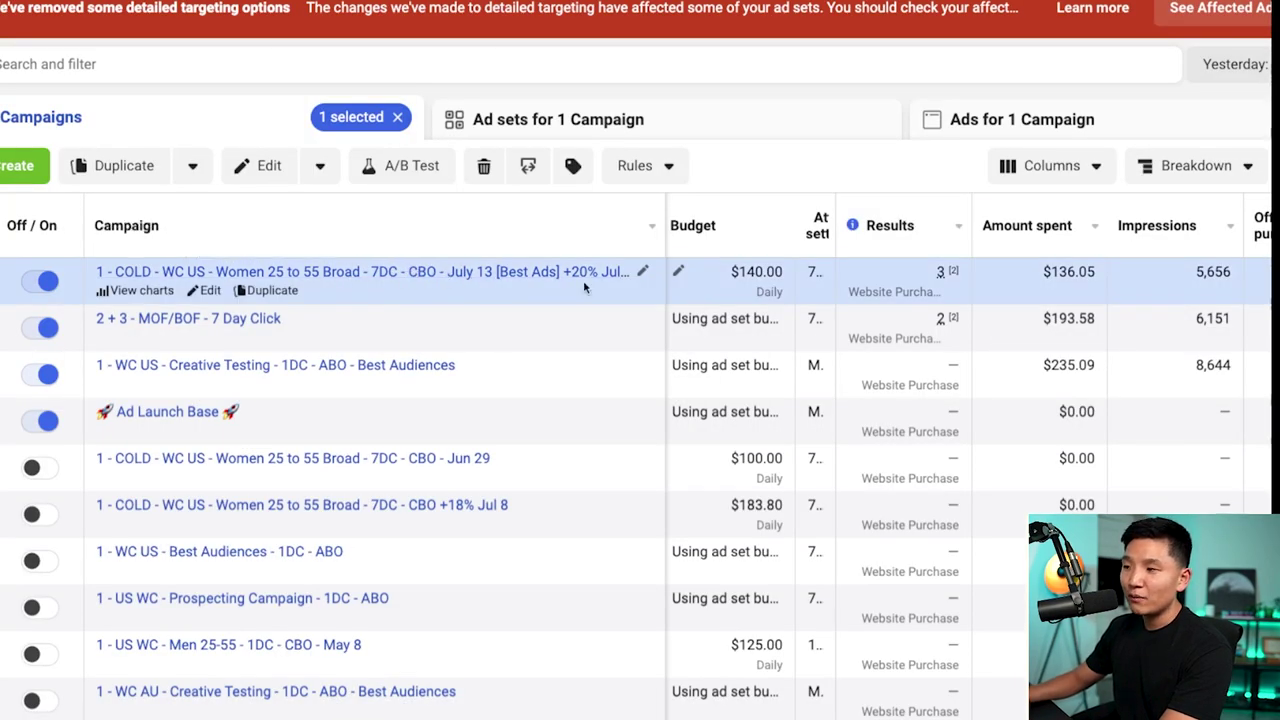
# Change the end of that campaign's name, following "July 13 [Best Ads]", to "-10% July 29".
pyautogui.click(642, 271)
pyautogui.click(601, 318)
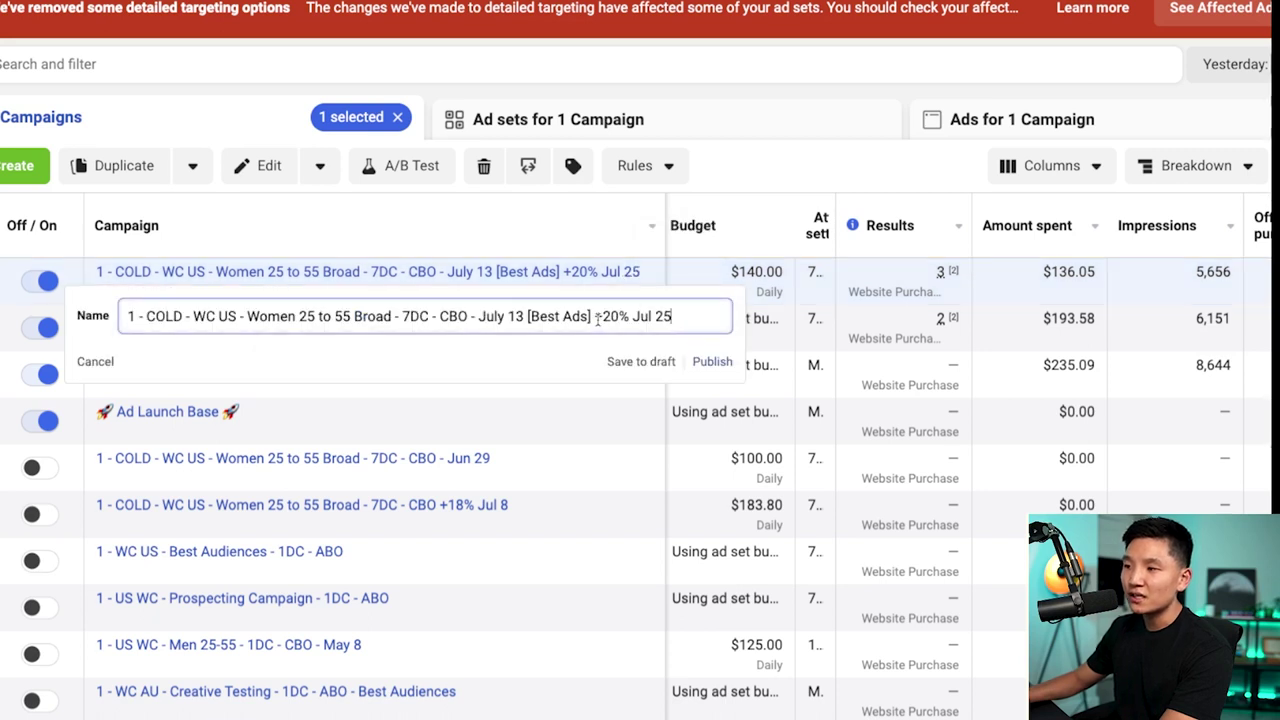
pyautogui.press('BackSpace')
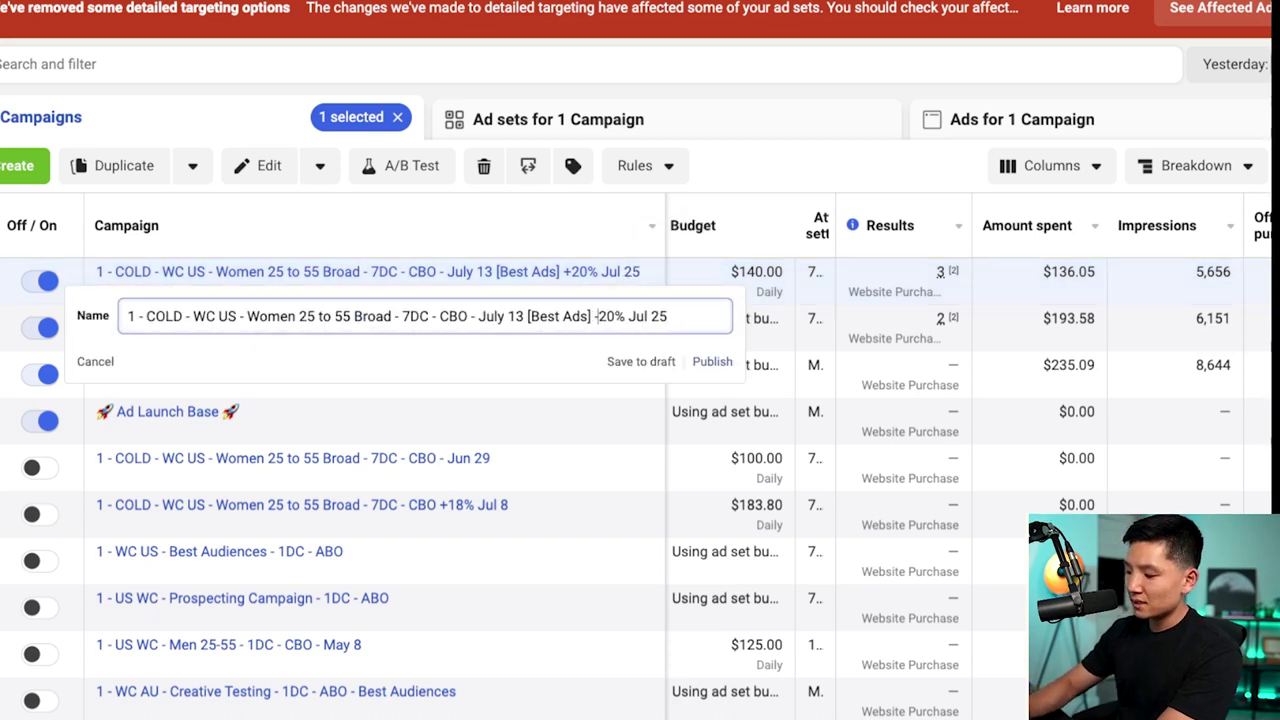
pyautogui.write('-10')
pyautogui.moveTo(624, 317); pyautogui.dragTo(725, 317)
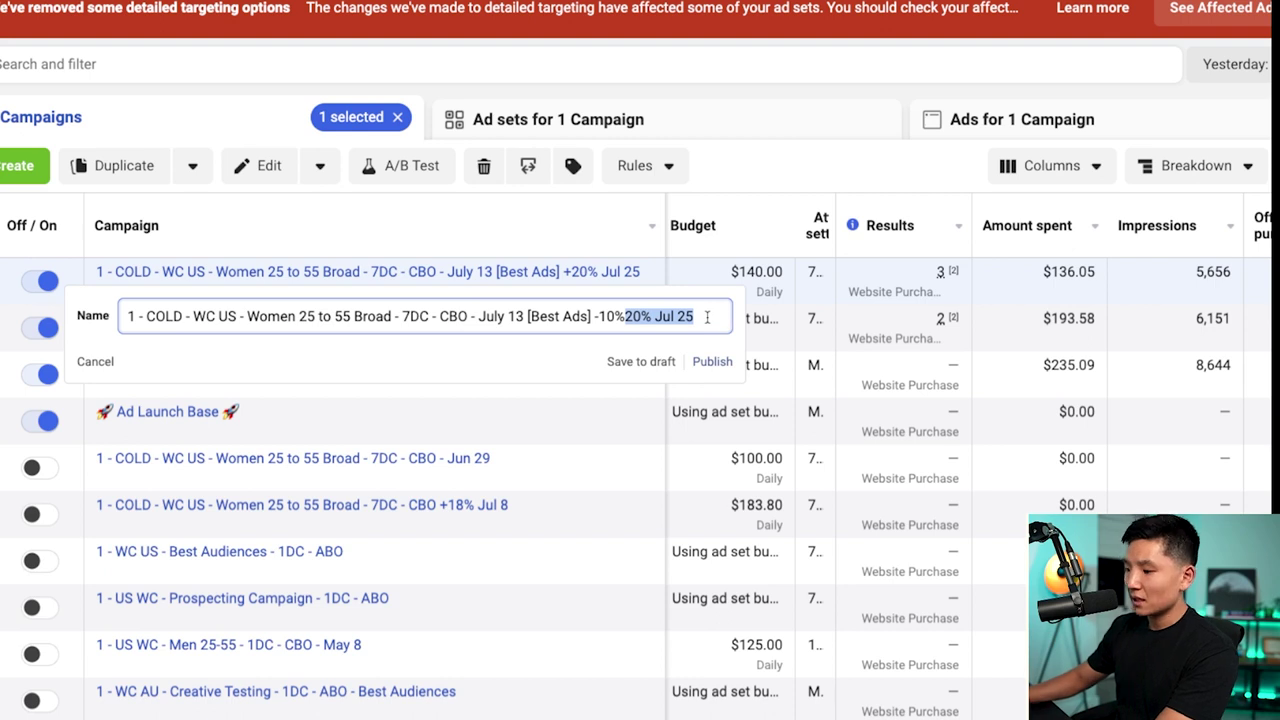
pyautogui.write('% July 29')
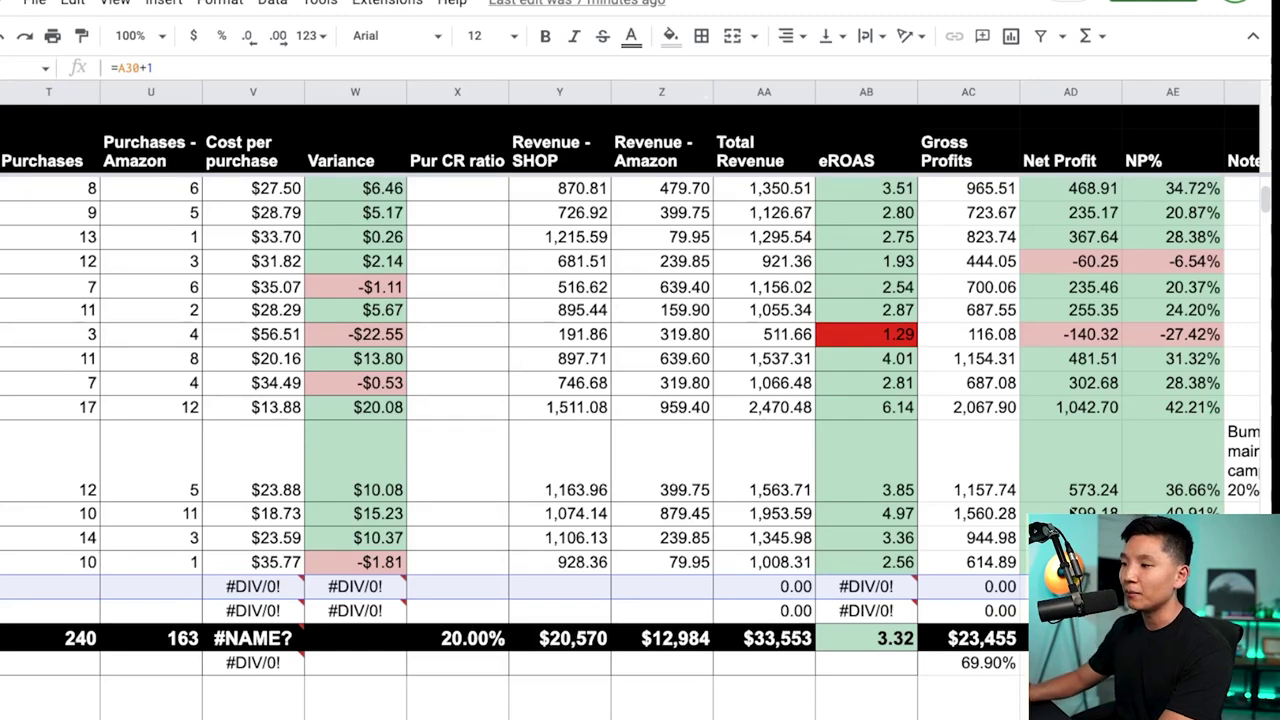
# Switch to the Google Sheets profit tracker and enter "Decreased Main campaign budget by 10%" as the 7/29 row's note.
pyautogui.click(826, 637)
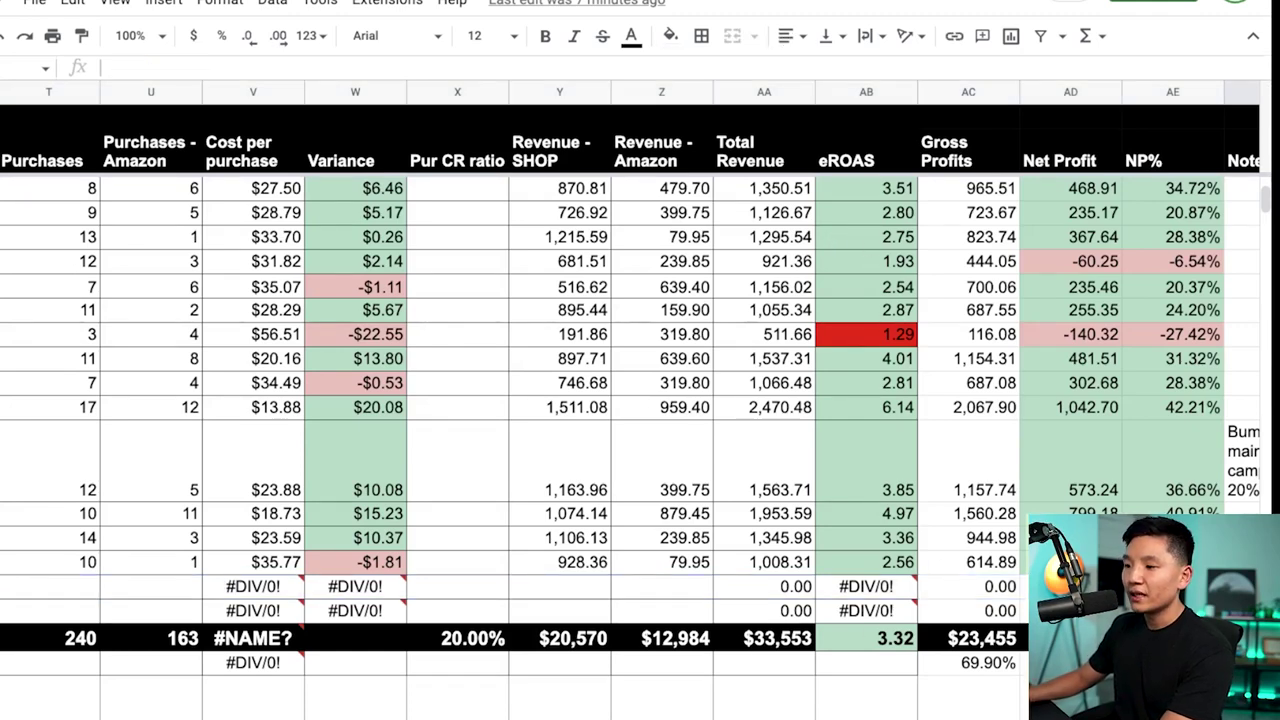
pyautogui.hscroll(2, 826, 637)
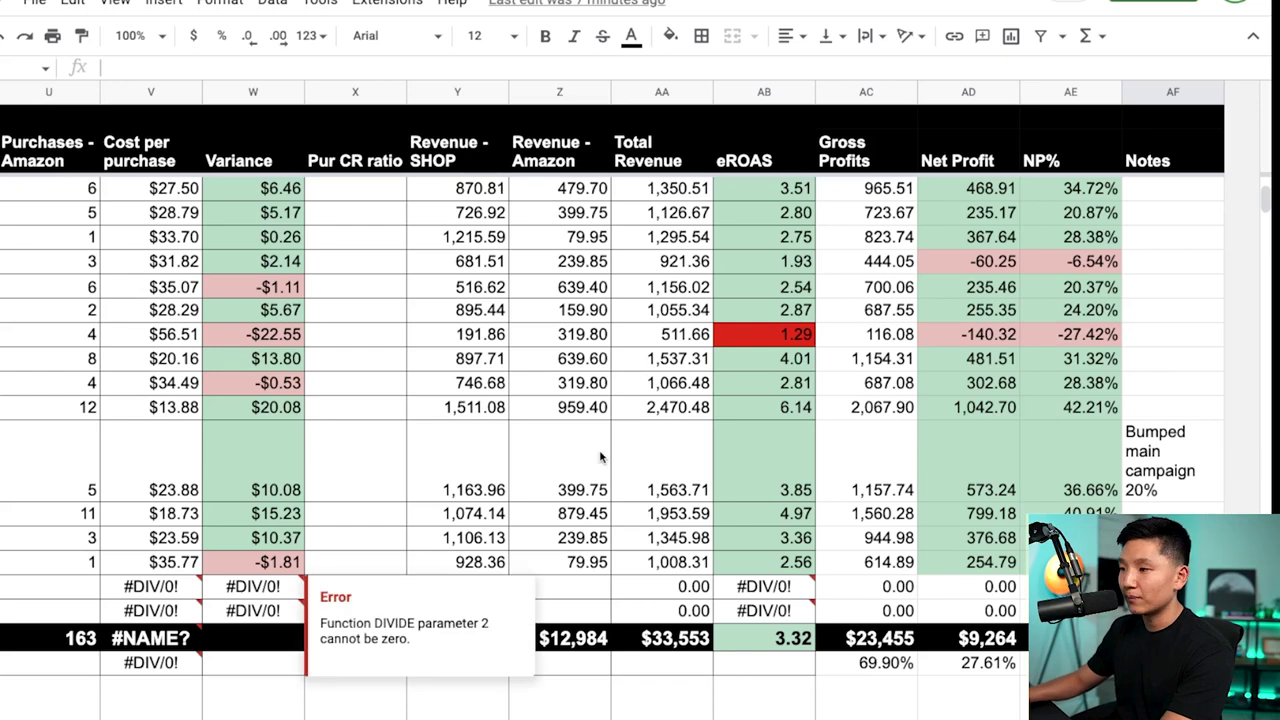
pyautogui.scroll(-3, 1092, 490)
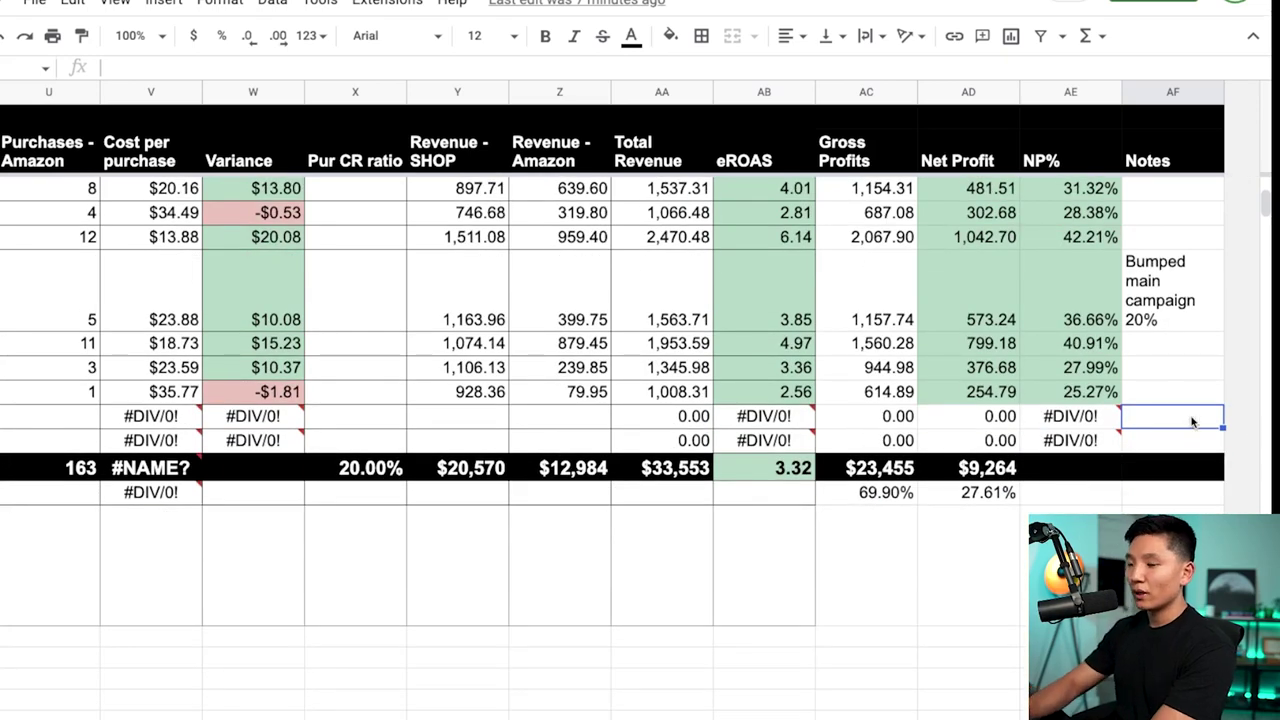
pyautogui.write('Decreased Main budget')
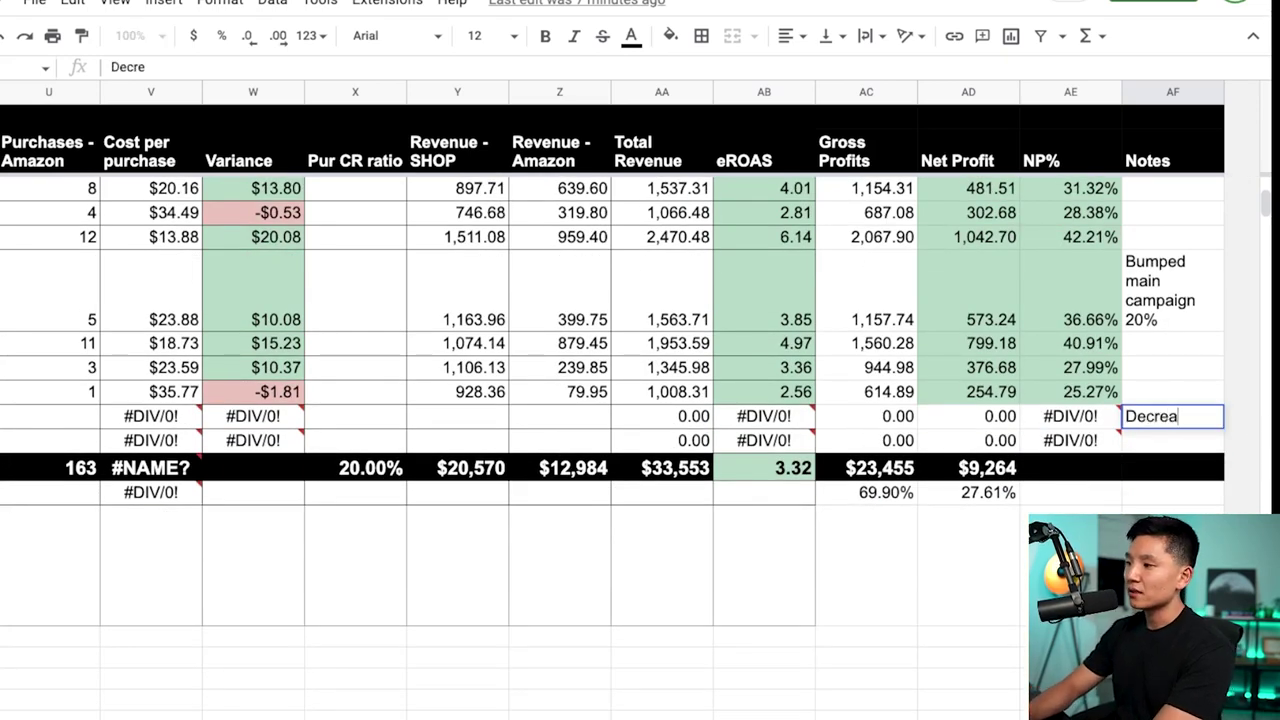
pyautogui.press('BackSpace')
pyautogui.press('BackSpace')
pyautogui.press('BackSpace')
pyautogui.press('BackSpace')
pyautogui.press('BackSpace')
pyautogui.press('BackSpace')
pyautogui.write('campaign budget by 1')
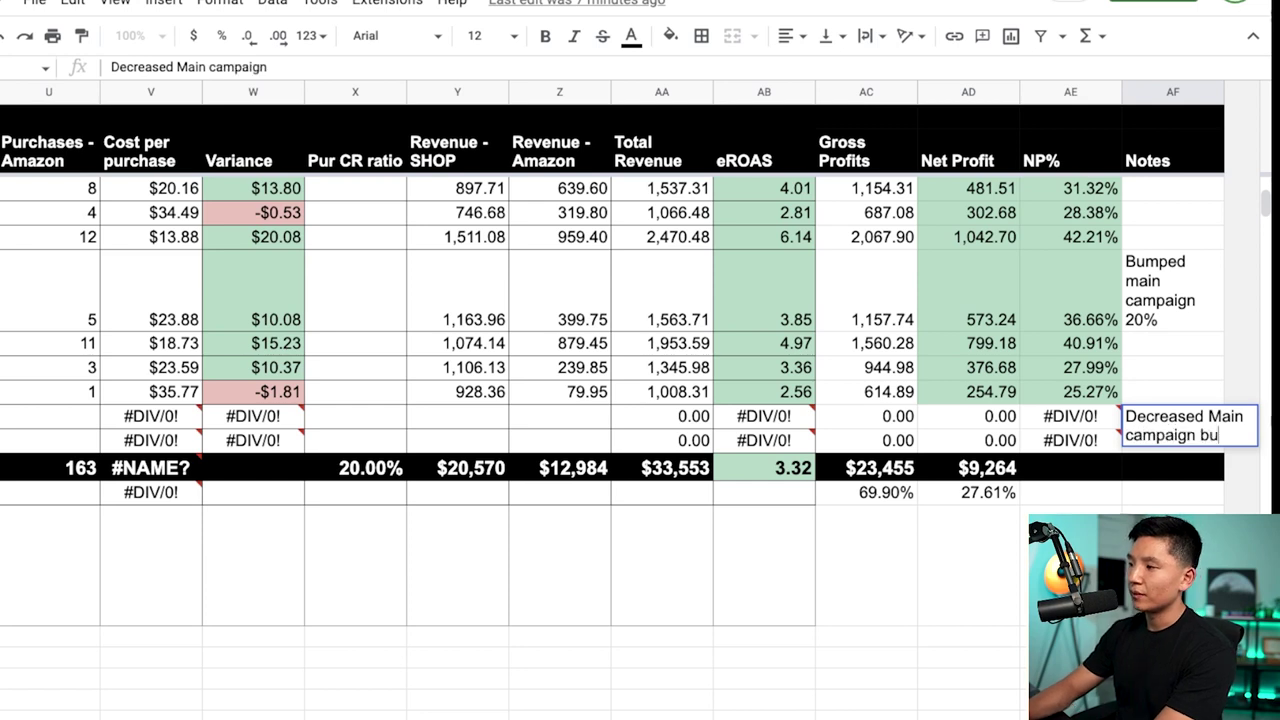
pyautogui.write('0%')
pyautogui.press('Return')
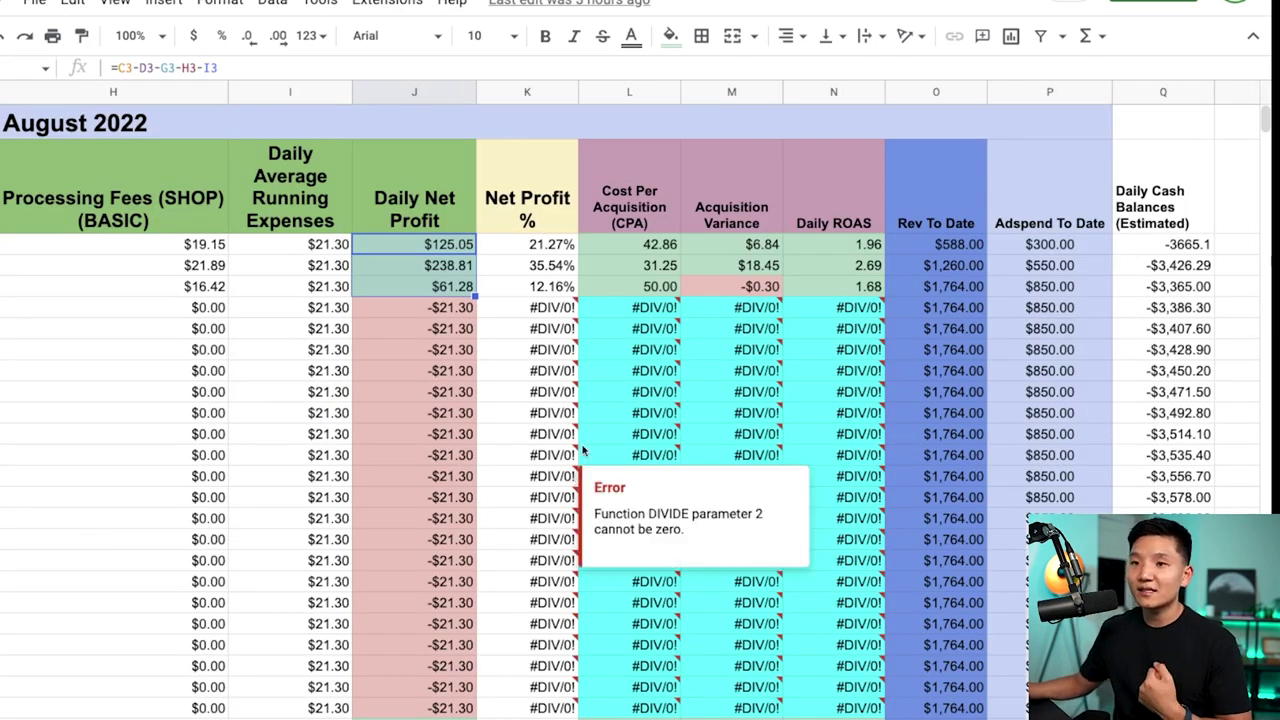
# Trace the August 2022 sheet's Acquisition Variance from its CPA column to the Target Cost PP (20%) formula in KPI Calculations.
pyautogui.moveTo(643, 93); pyautogui.dragTo(722, 93)
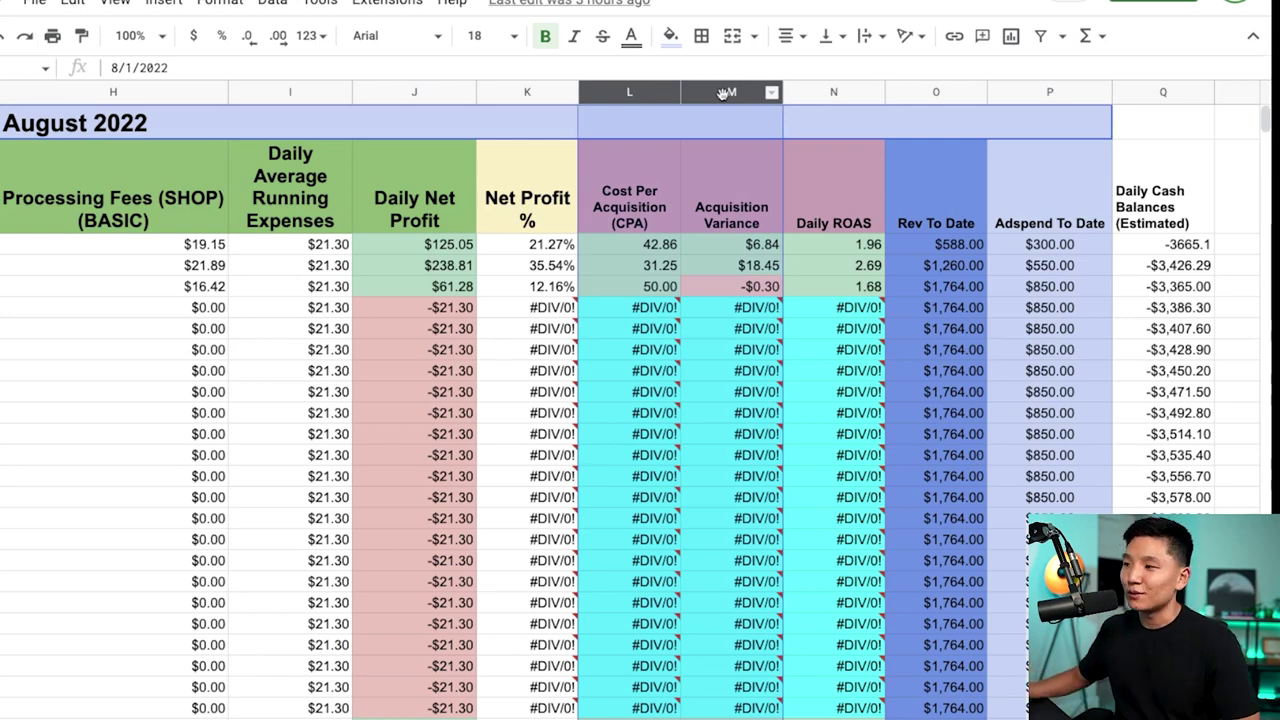
pyautogui.click(765, 250)
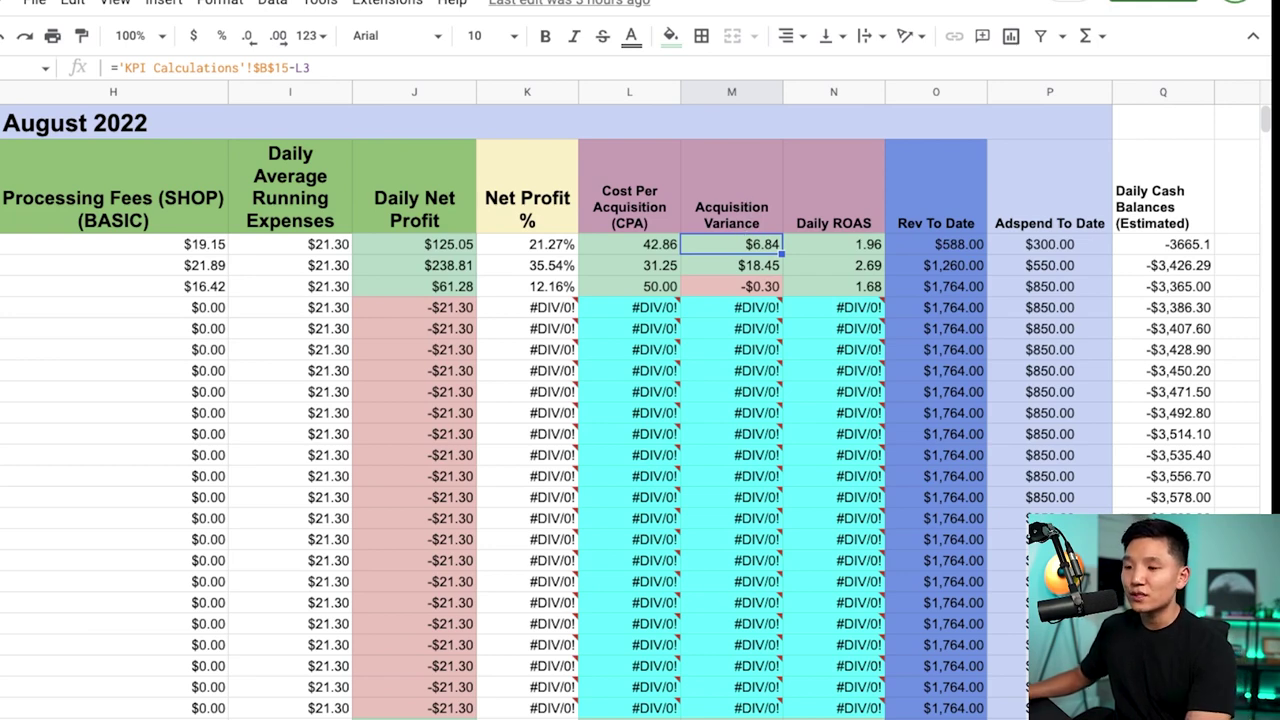
pyautogui.hotkey('ctrl', 'shift', 'pageup')
pyautogui.click(50, 412)
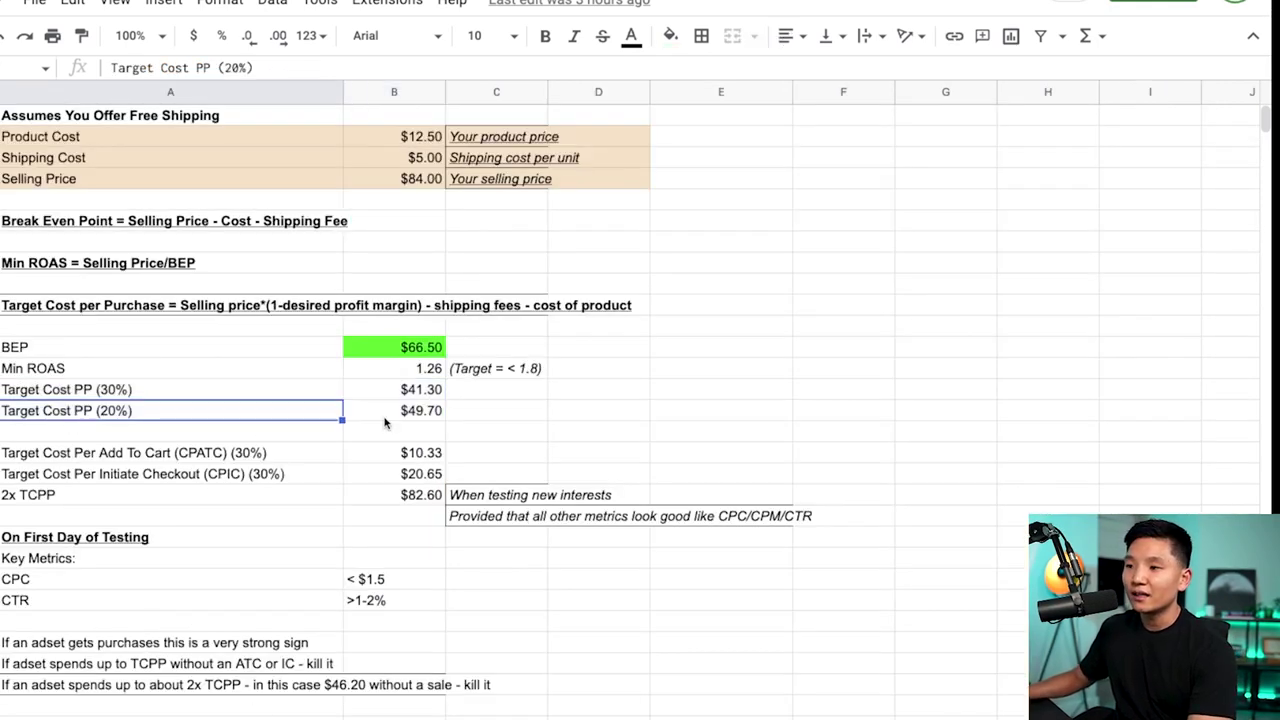
pyautogui.moveTo(385, 419); pyautogui.dragTo(105, 420)
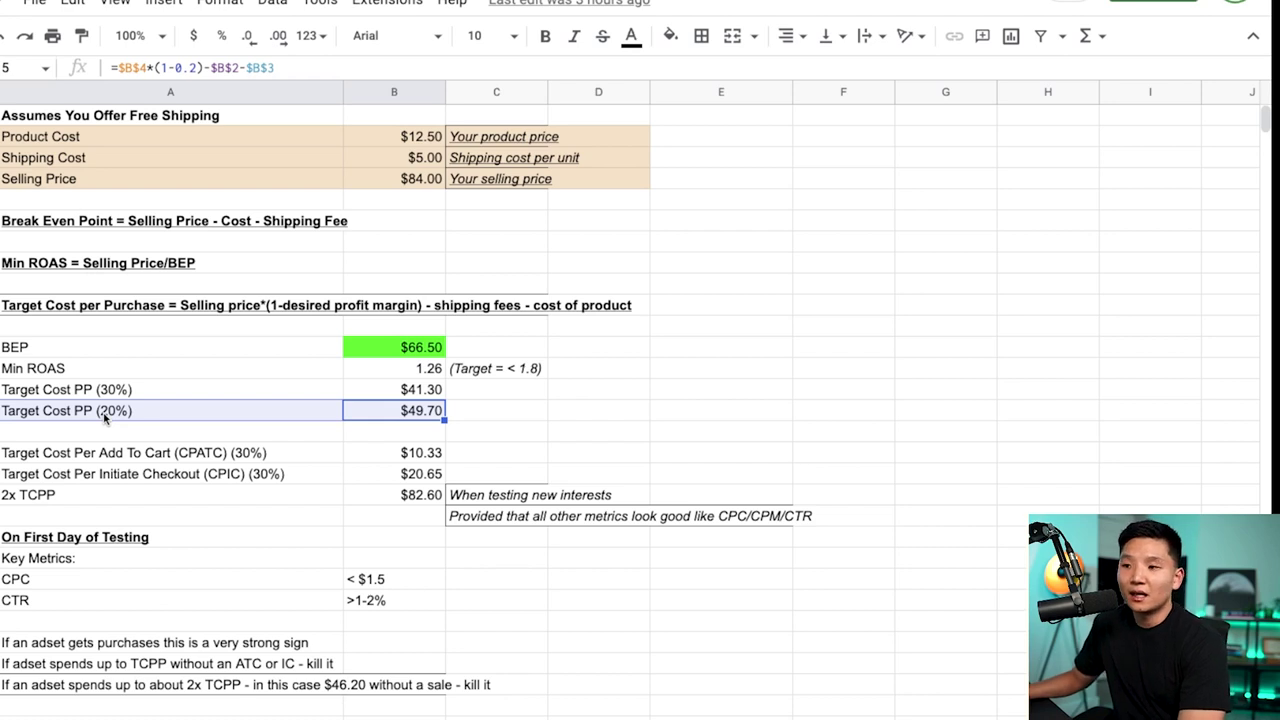